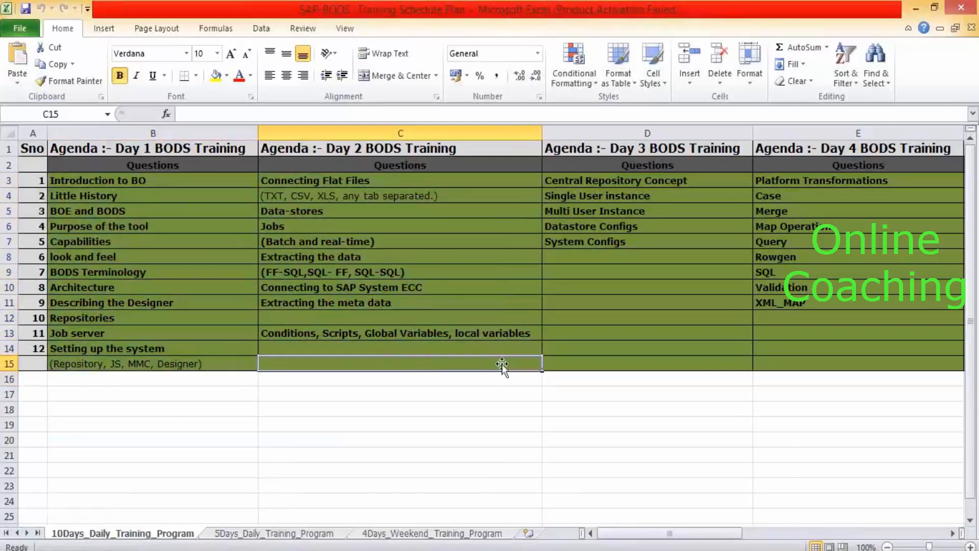
# - Highlight the agenda topics for Days 1 and 2 and the Day 3 topics from Central Repository Concept to System Configs
pyautogui.click(156, 179)
pyautogui.moveTo(156, 180); pyautogui.dragTo(444, 388)
pyautogui.click(444, 388)
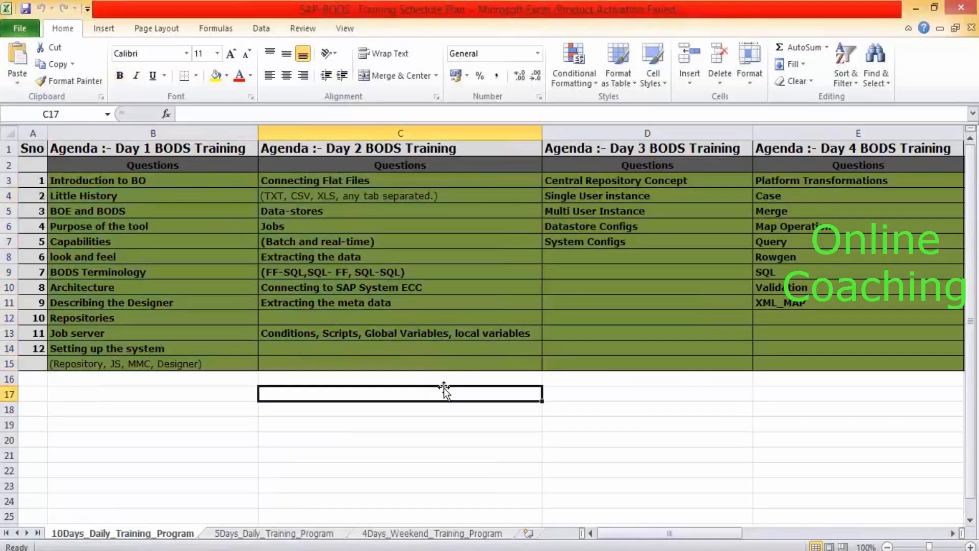
pyautogui.moveTo(591, 181); pyautogui.dragTo(613, 214)
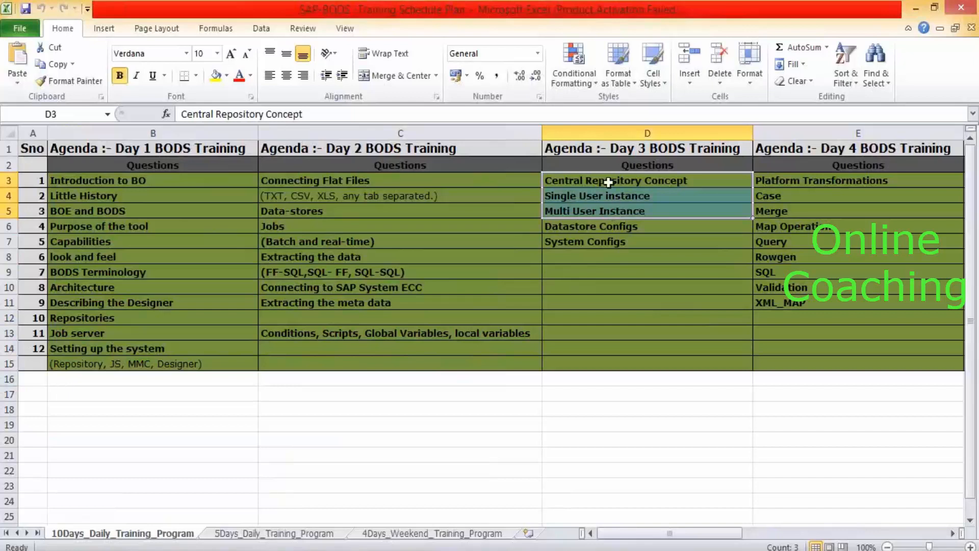
pyautogui.moveTo(617, 183); pyautogui.dragTo(616, 248)
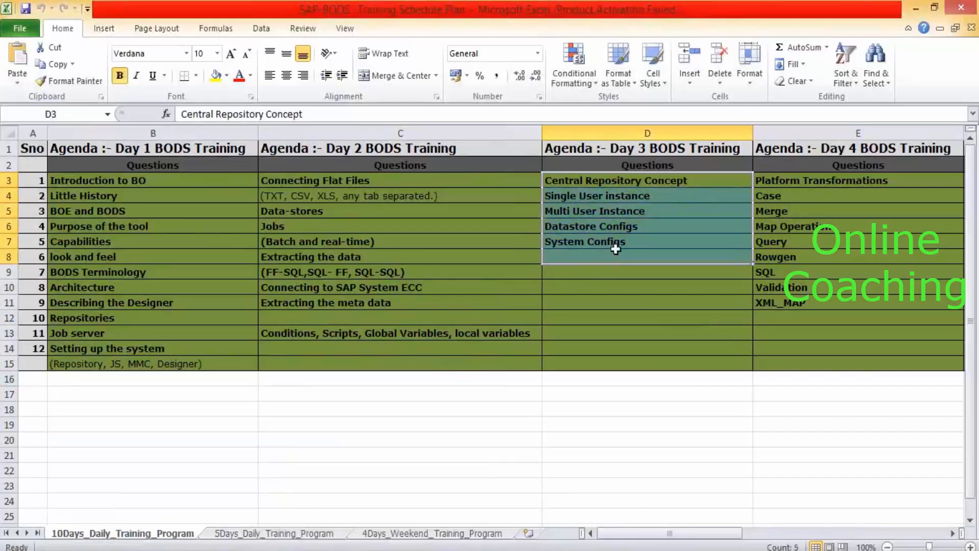
pyautogui.click(619, 412)
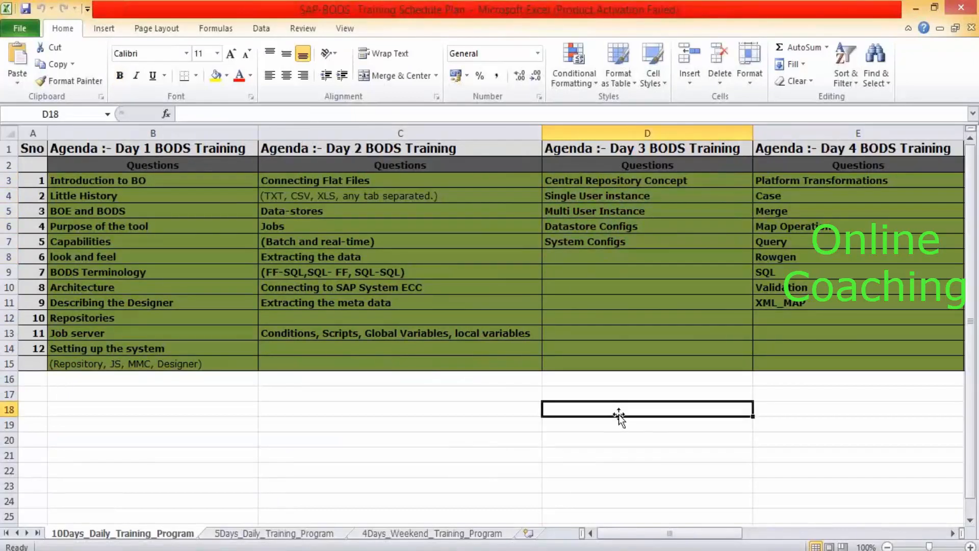
pyautogui.write('6-8')
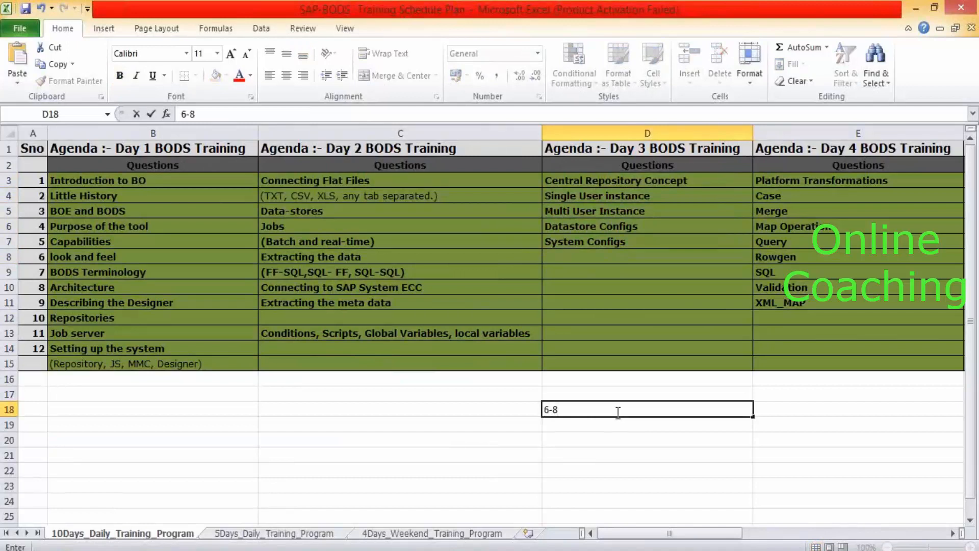
pyautogui.click(638, 453)
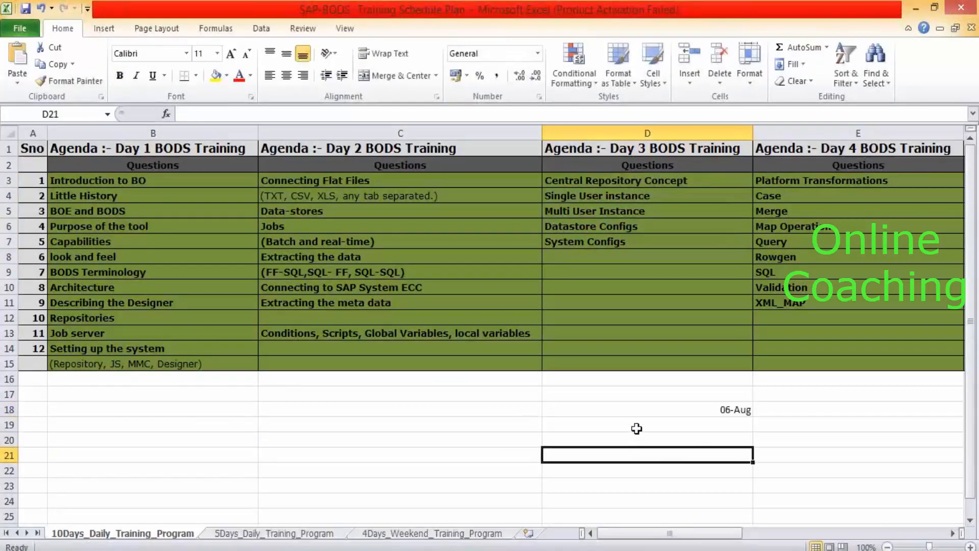
pyautogui.moveTo(632, 184); pyautogui.dragTo(638, 273)
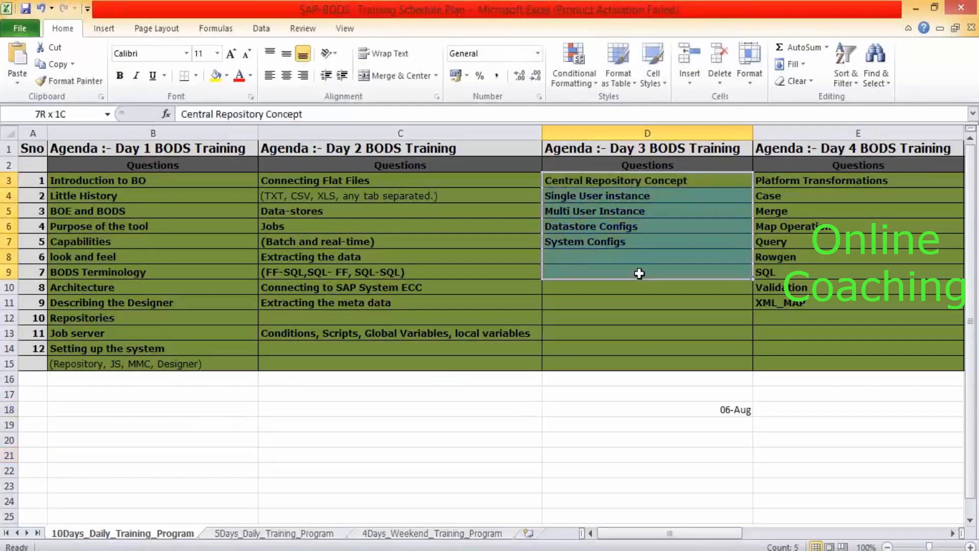
pyautogui.click(733, 410)
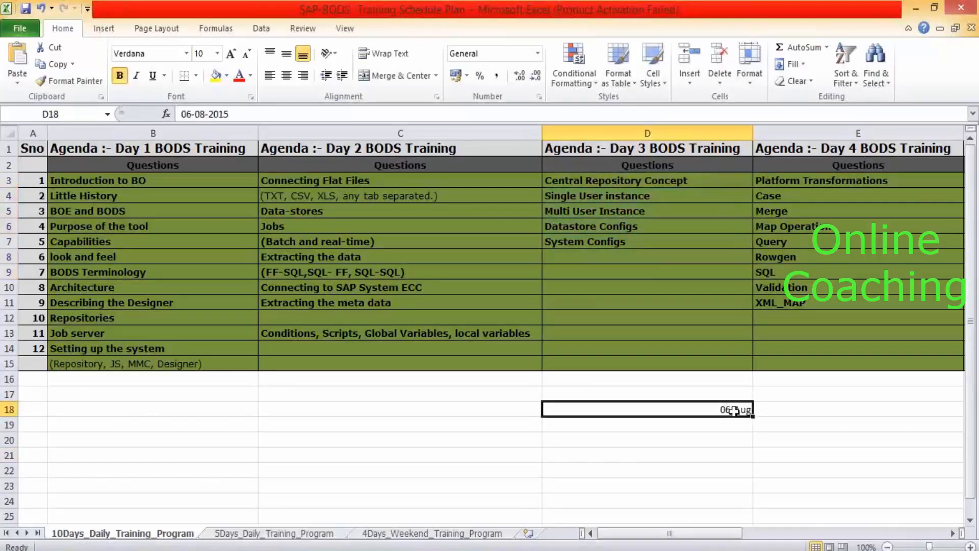
pyautogui.press('Delete')
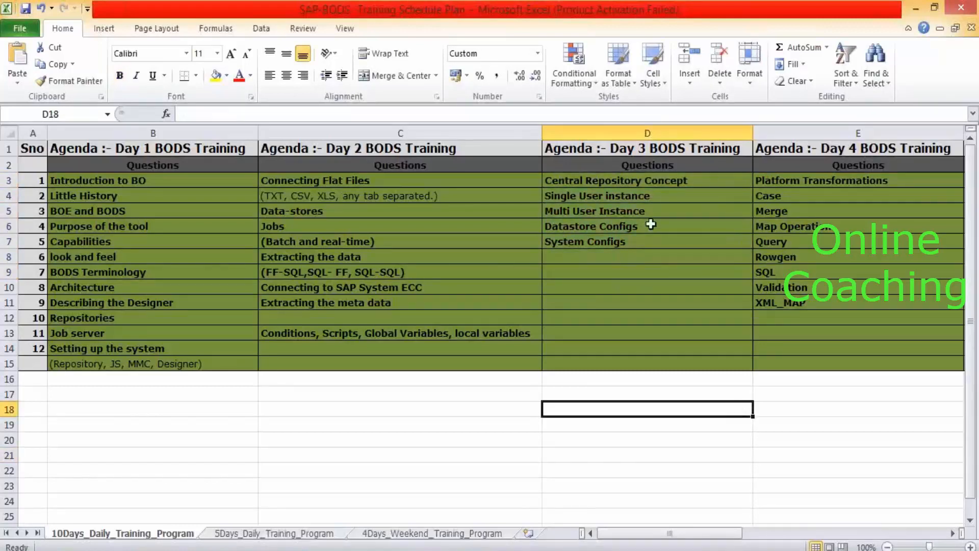
pyautogui.moveTo(636, 184); pyautogui.dragTo(655, 317)
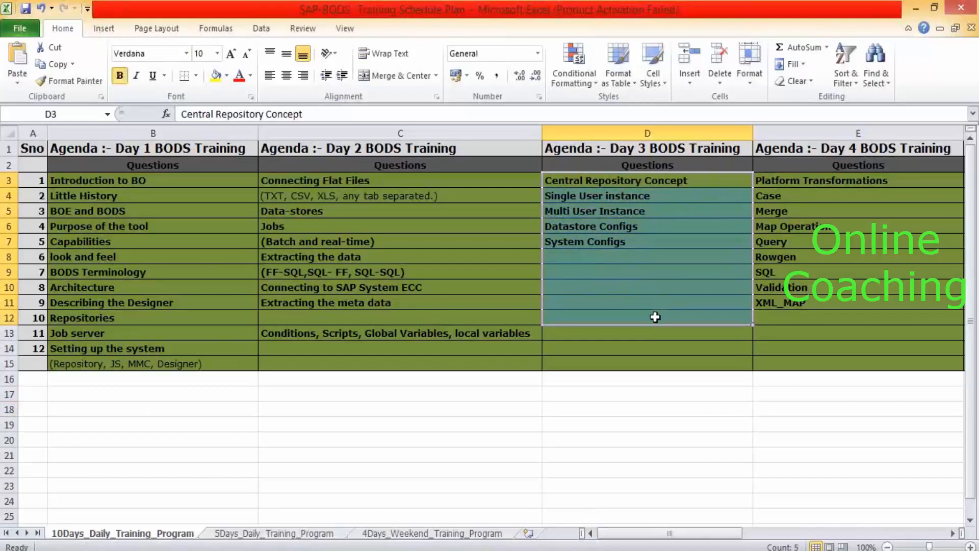
# - Enter the note "Working :- Mandt" in cell C18 below the Day 2 agenda
pyautogui.click(501, 408)
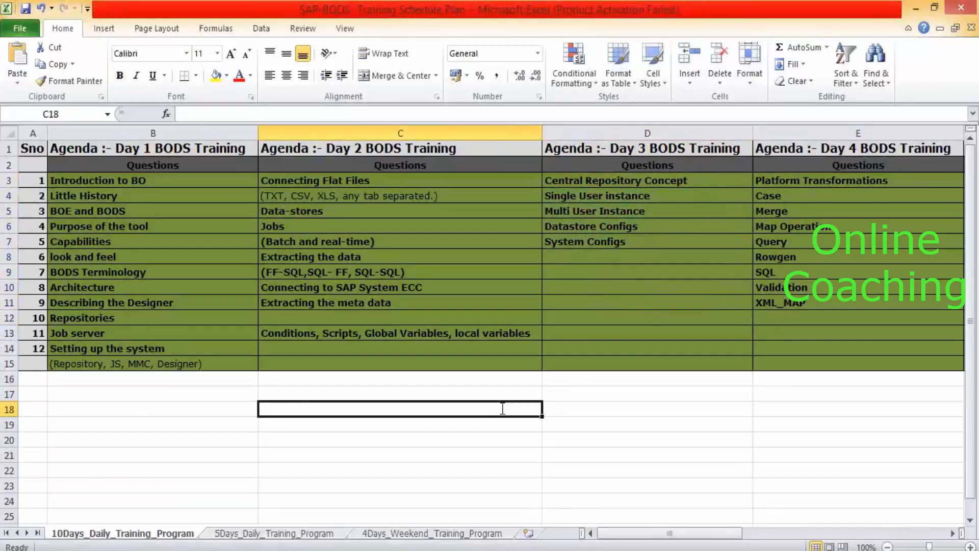
pyautogui.write('Working')
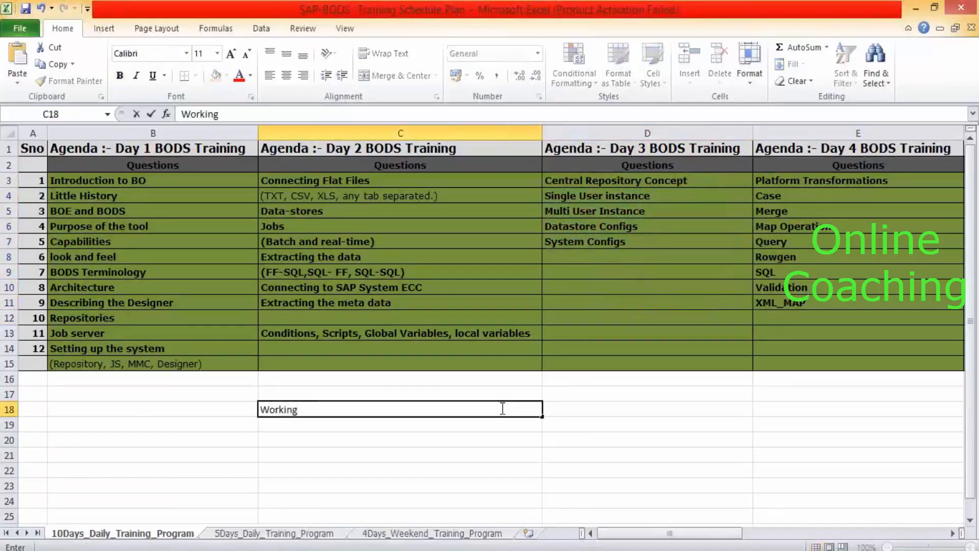
pyautogui.write(' :- Mandt')
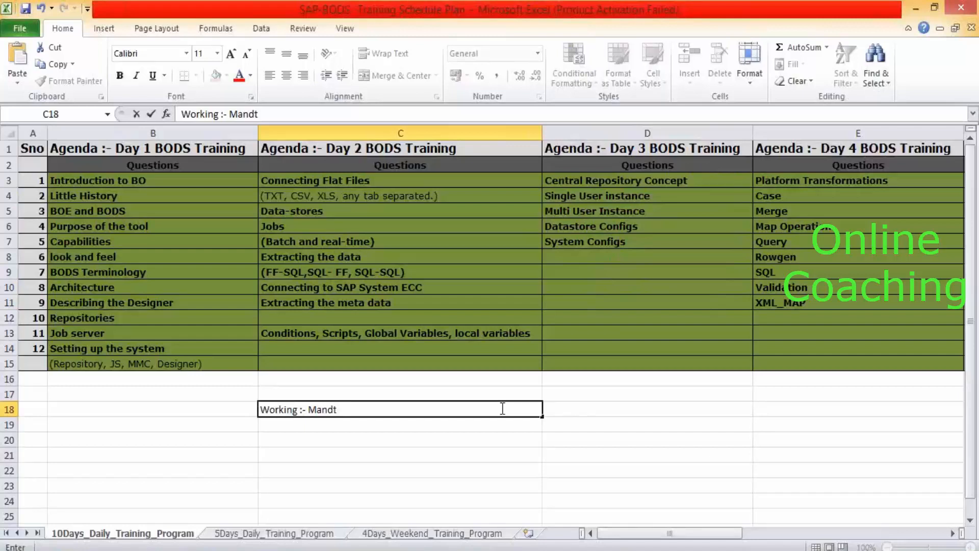
pyautogui.press('Return')
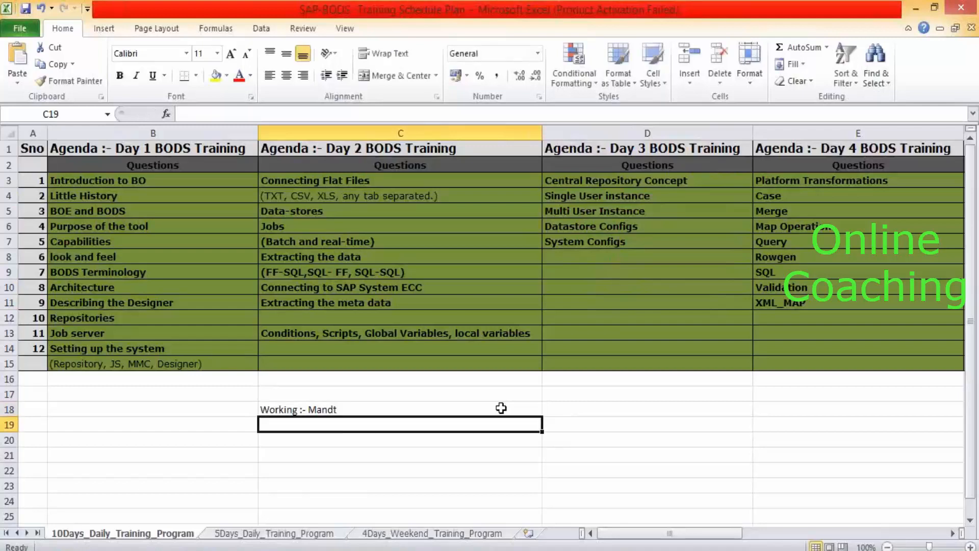
# - Enter the note "Code promotions( DEV-QA, QA_ {Prod)" in cell C19
pyautogui.write('Code promi')
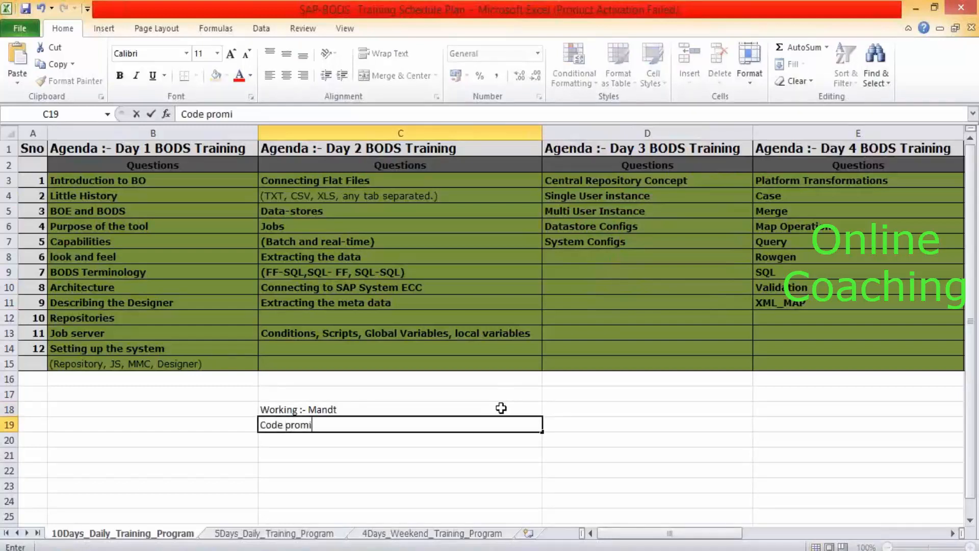
pyautogui.press('BackSpace')
pyautogui.write('otions')
pyautogui.press('Return')
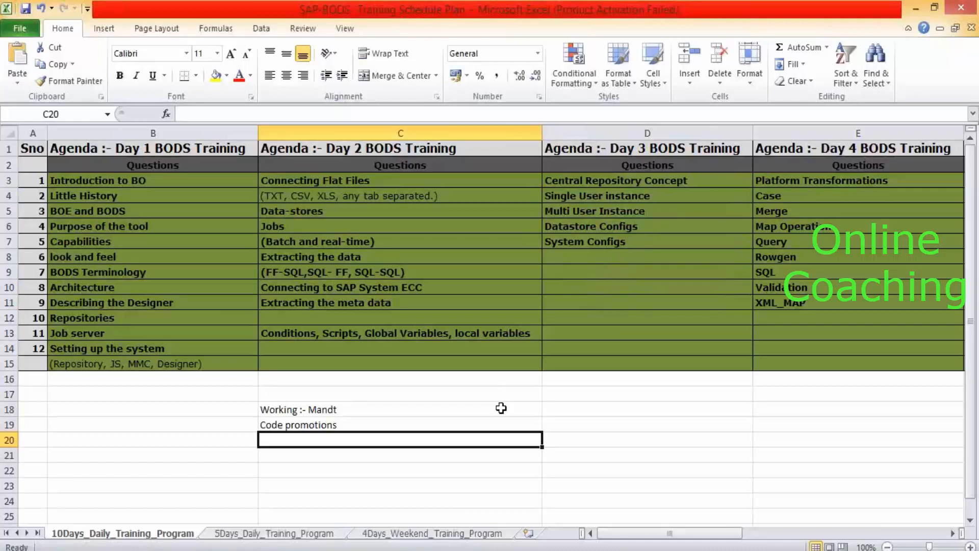
pyautogui.doubleClick(490, 425)
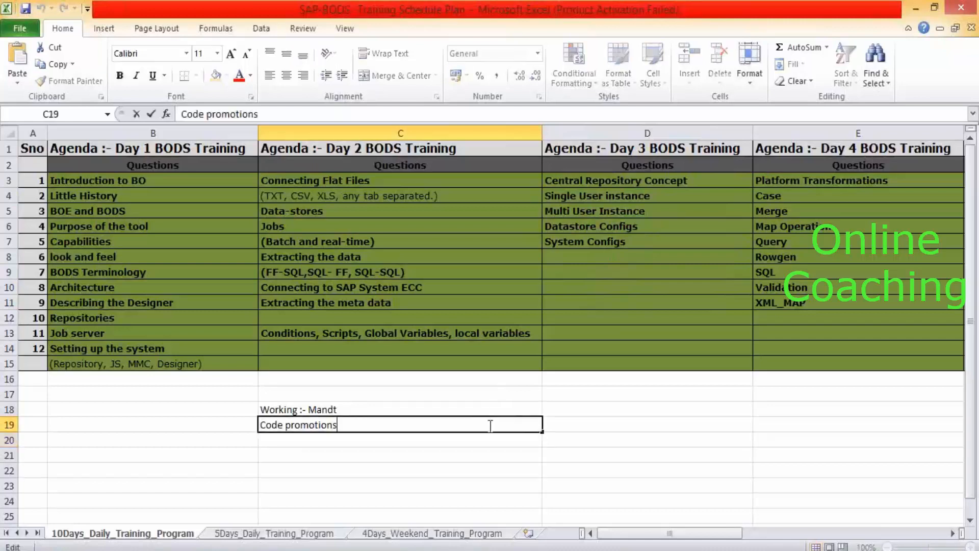
pyautogui.write('( DEV-QA, ')
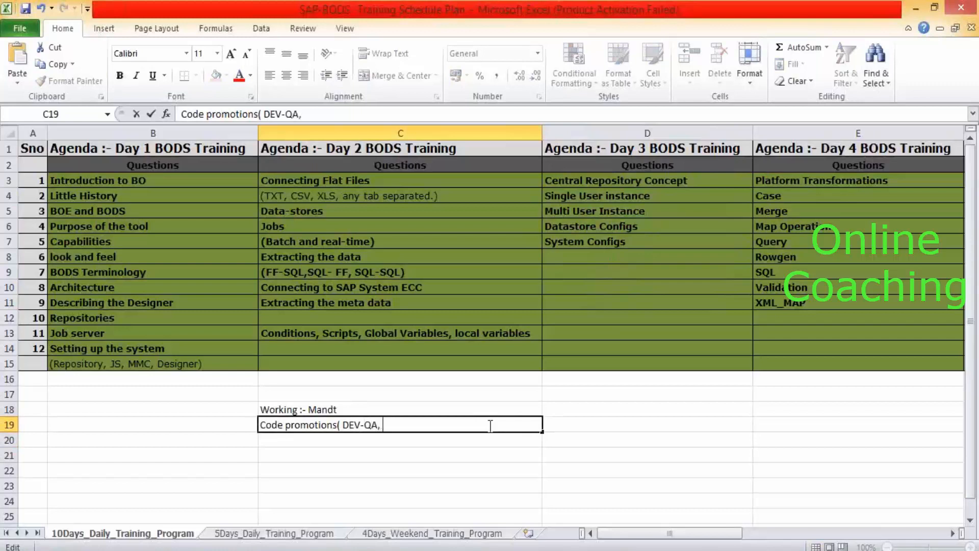
pyautogui.write('QA_ {Prod)')
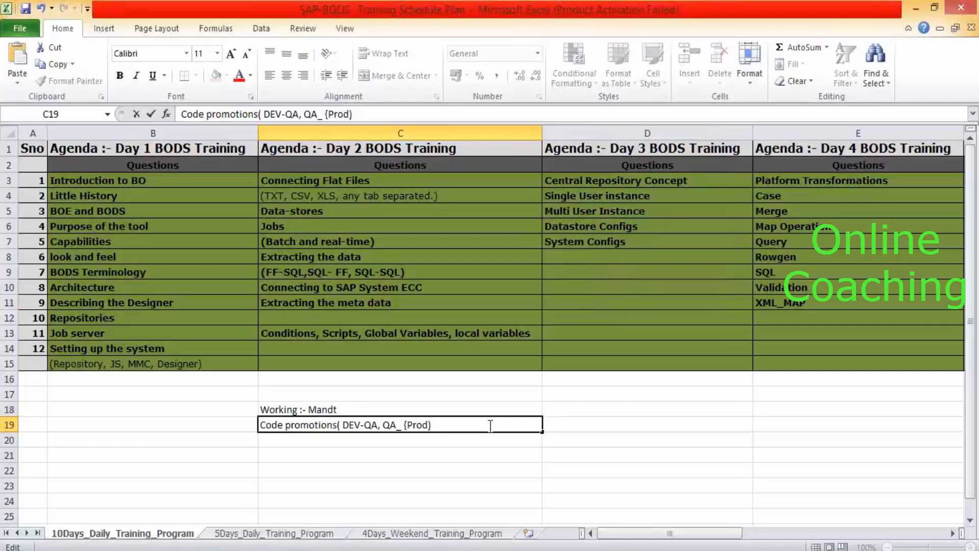
# - Enter "Architectute" in cell C21 and "Setup the Architecture" in cell C22
pyautogui.click(385, 460)
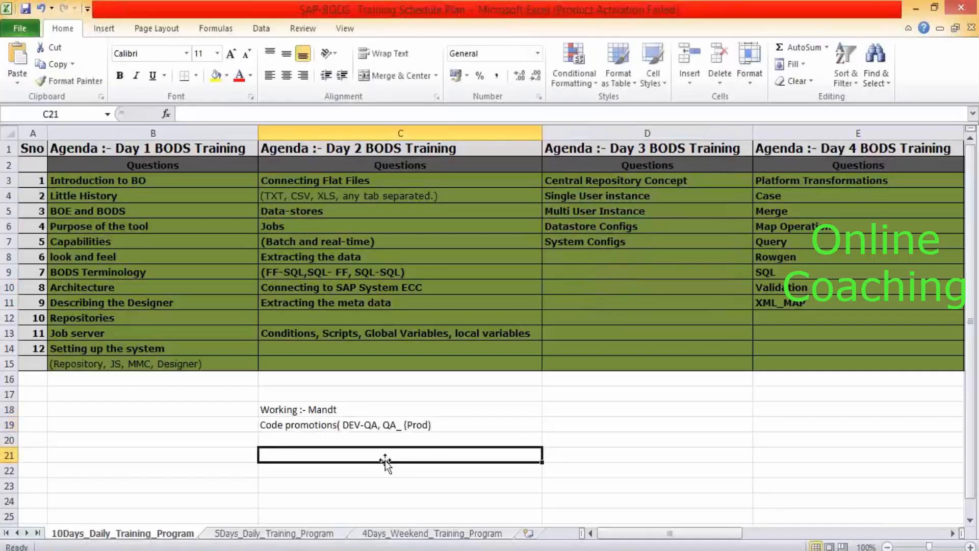
pyautogui.write('Architec')
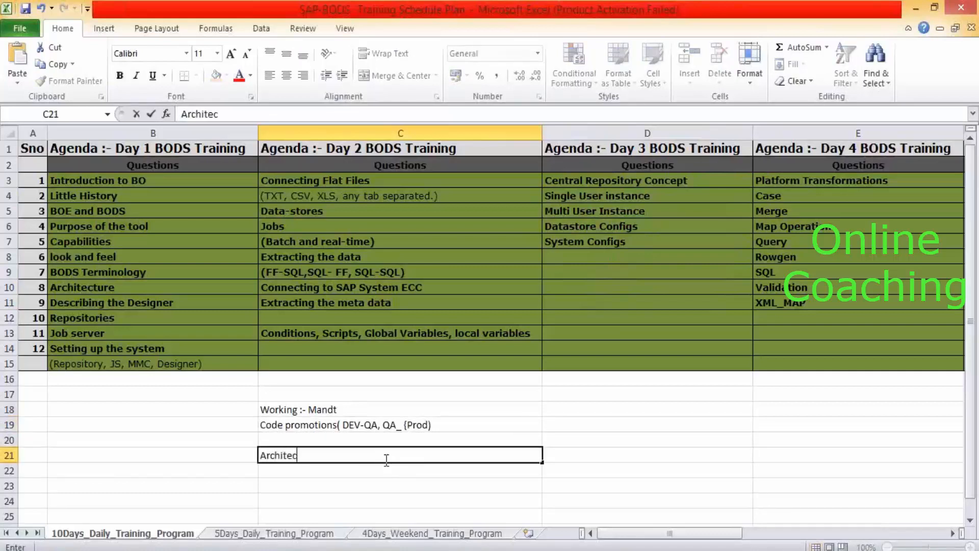
pyautogui.write('tute')
pyautogui.press('Return')
pyautogui.write('Setup')
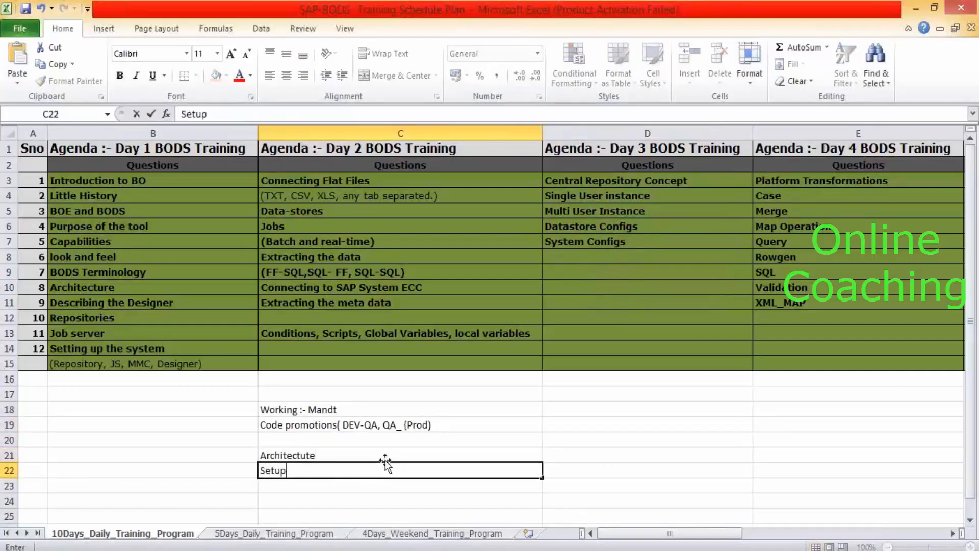
pyautogui.write(' the Architec')
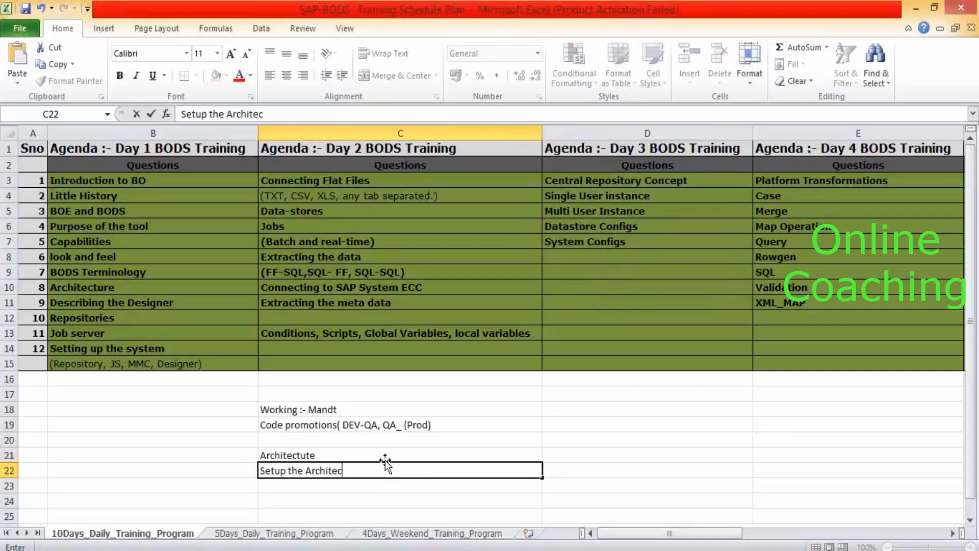
pyautogui.write('ture')
pyautogui.press('Return')
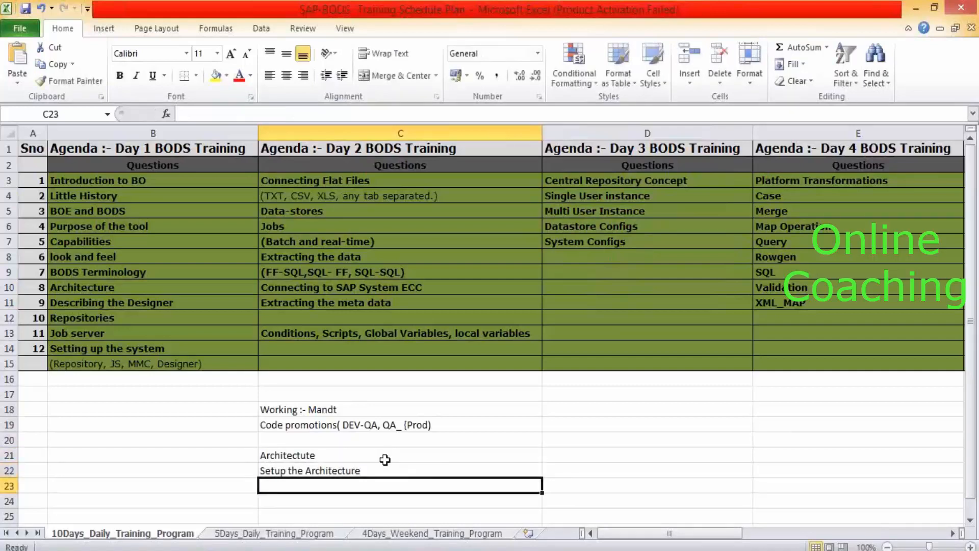
# - Enter the question "How do you access / Uses the CR" in cell C23
pyautogui.write('How do you')
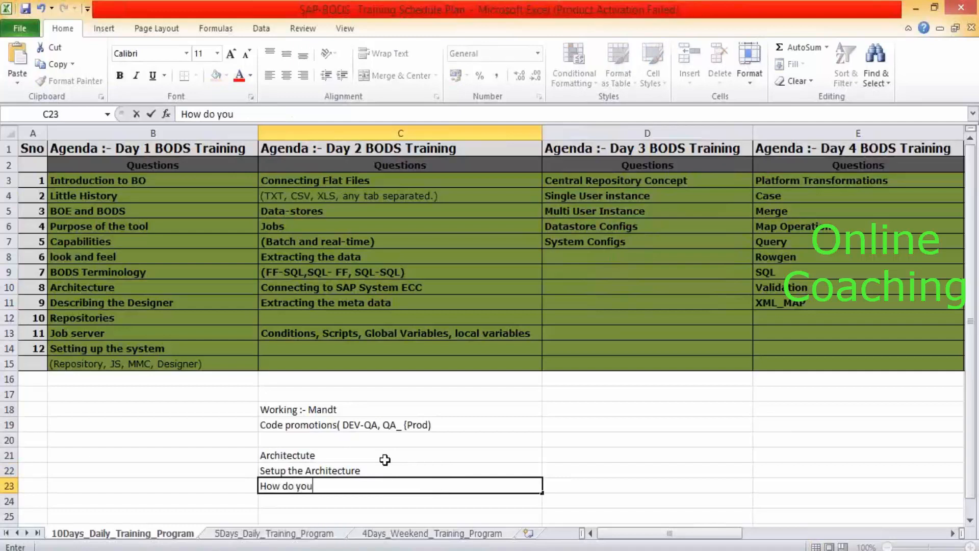
pyautogui.write(' access / Uses th')
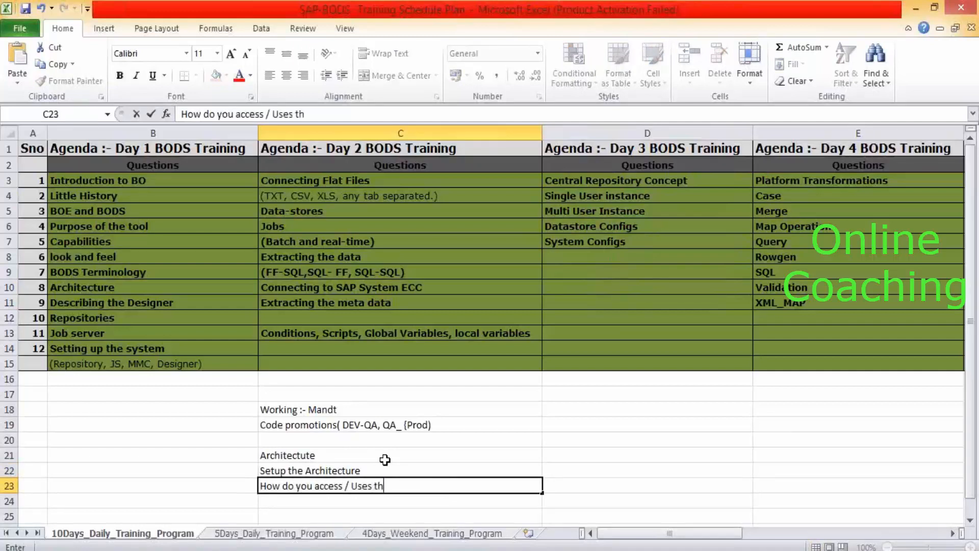
pyautogui.write('e CR')
pyautogui.click(626, 196)
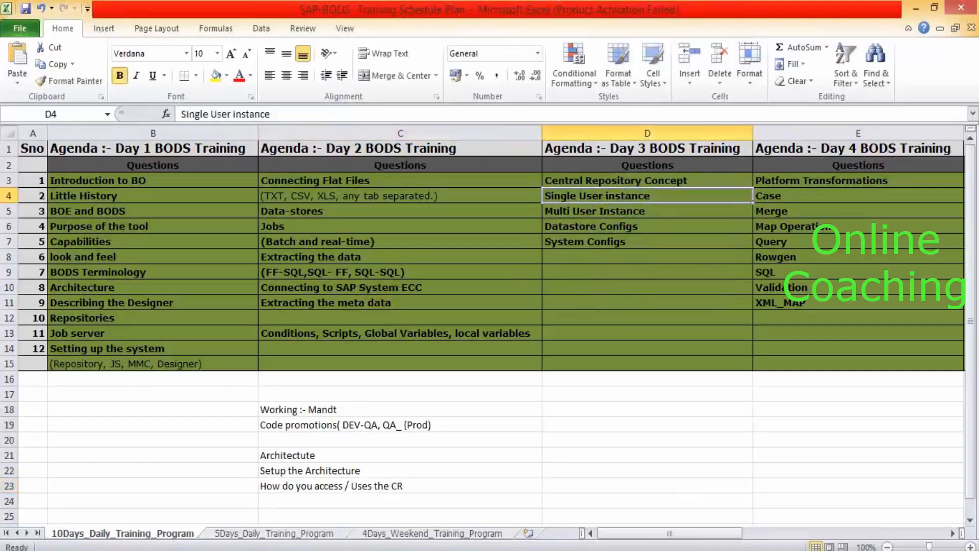
# - Switch to the Book1 workbook and add a new blank worksheet after Sheet5
pyautogui.moveTo(168, 549)
pyautogui.click(223, 524)
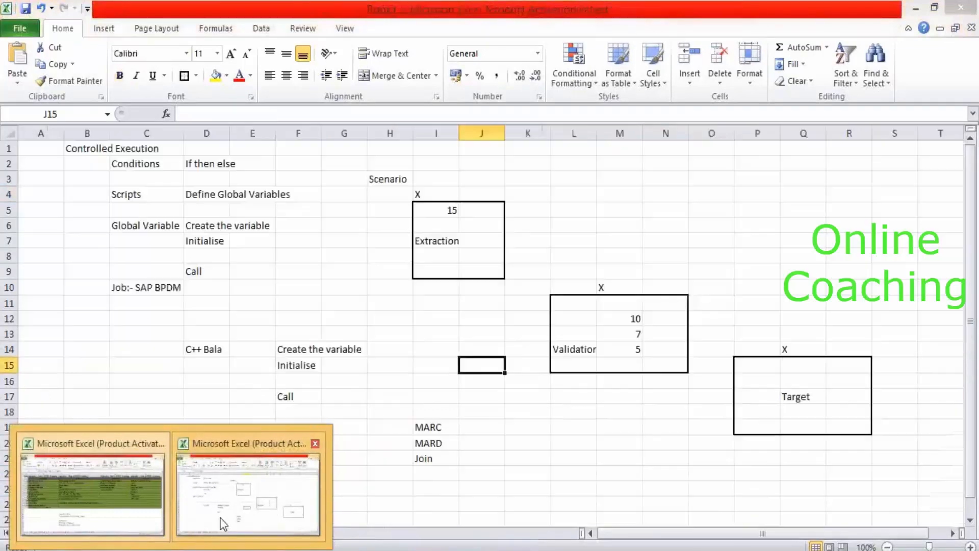
pyautogui.click(240, 533)
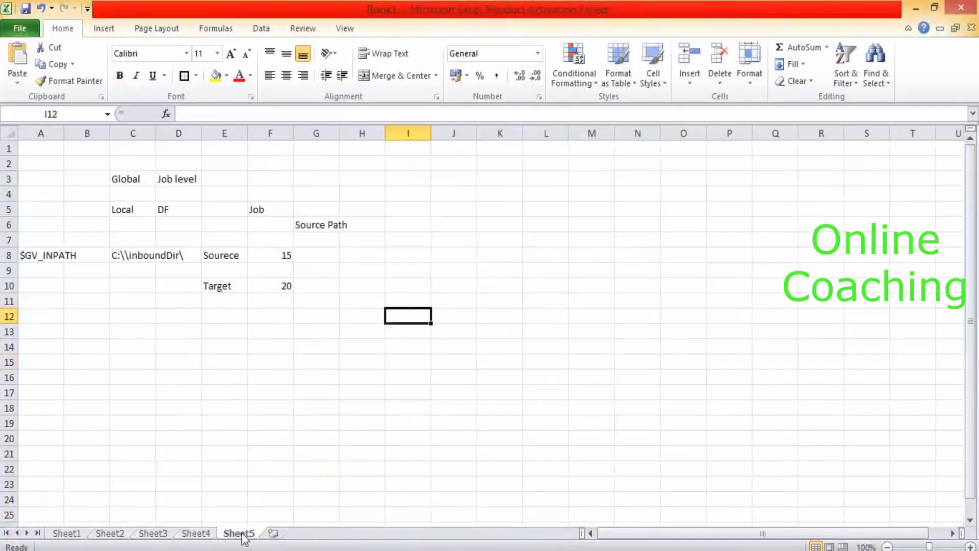
pyautogui.click(274, 534)
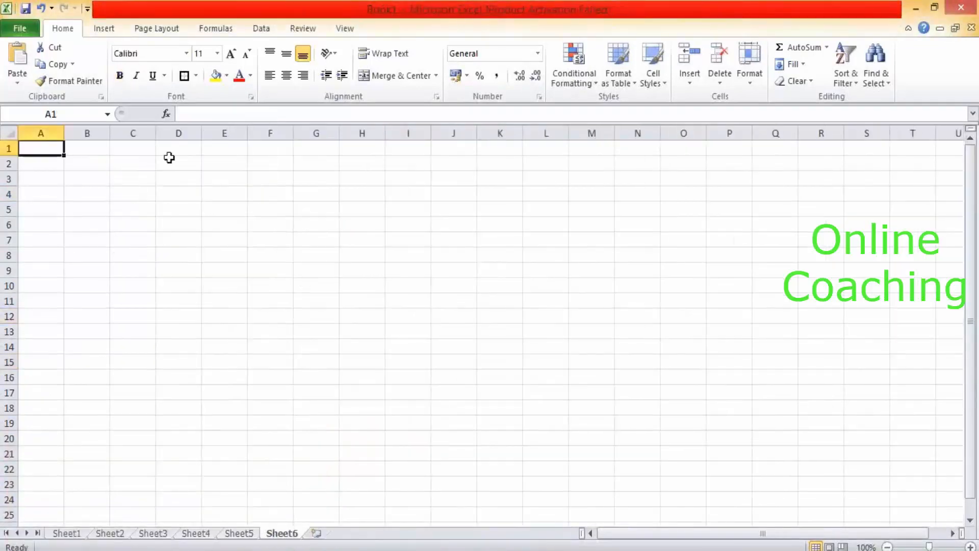
# - Apply a right border to the range A1:J25 to split the new sheet with a vertical line
pyautogui.keyDown('shift'); pyautogui.click(464, 522); pyautogui.keyUp('shift')
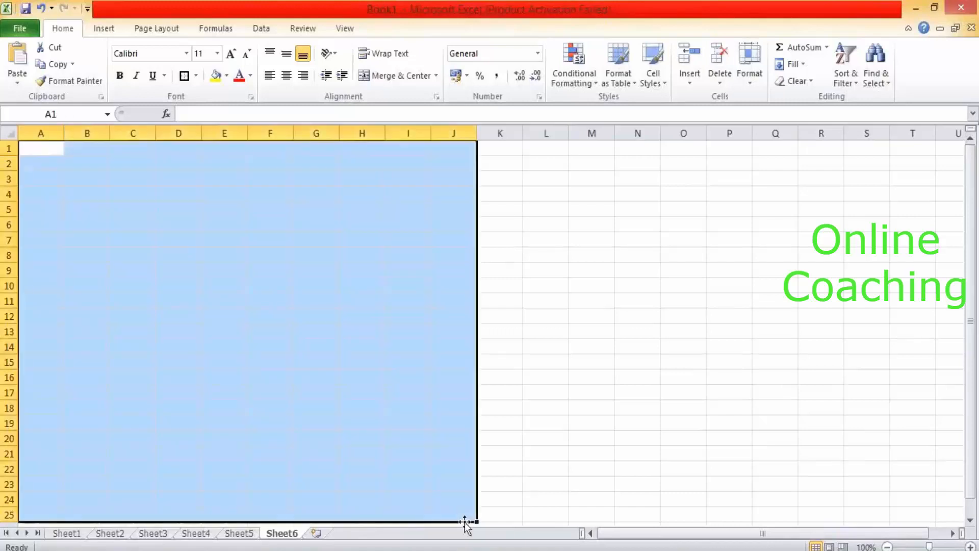
pyautogui.click(197, 76)
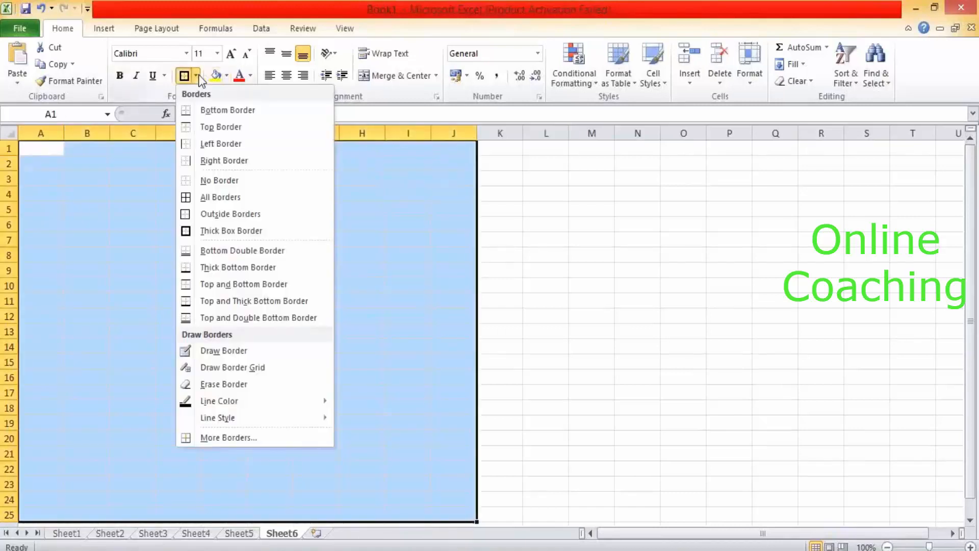
pyautogui.click(252, 161)
# - Enter the heading "SUI" in cell E1
pyautogui.click(219, 153)
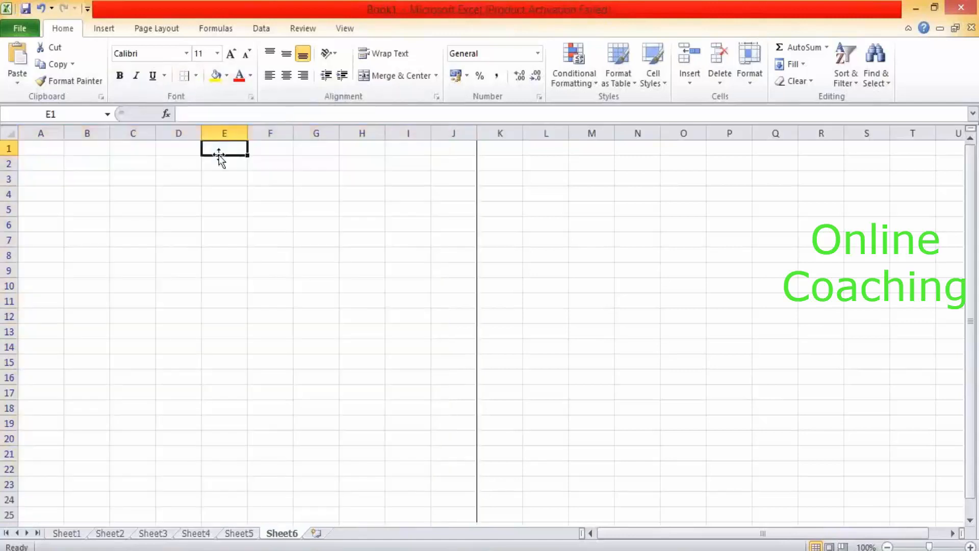
pyautogui.write('SUI')
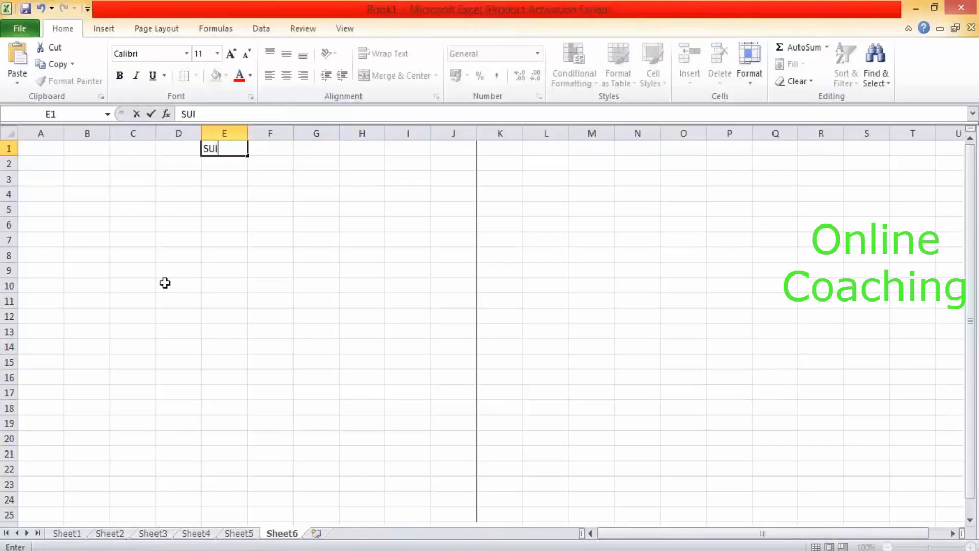
# - Frame the range D10:E16 with a thick box border and enter "SAP BODS" in cell E12
pyautogui.moveTo(165, 282); pyautogui.dragTo(236, 376)
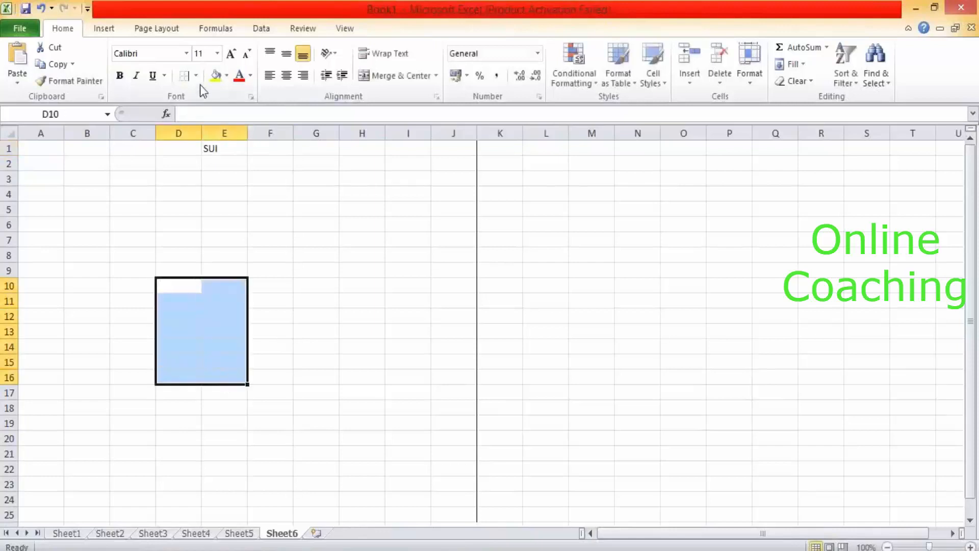
pyautogui.click(196, 75)
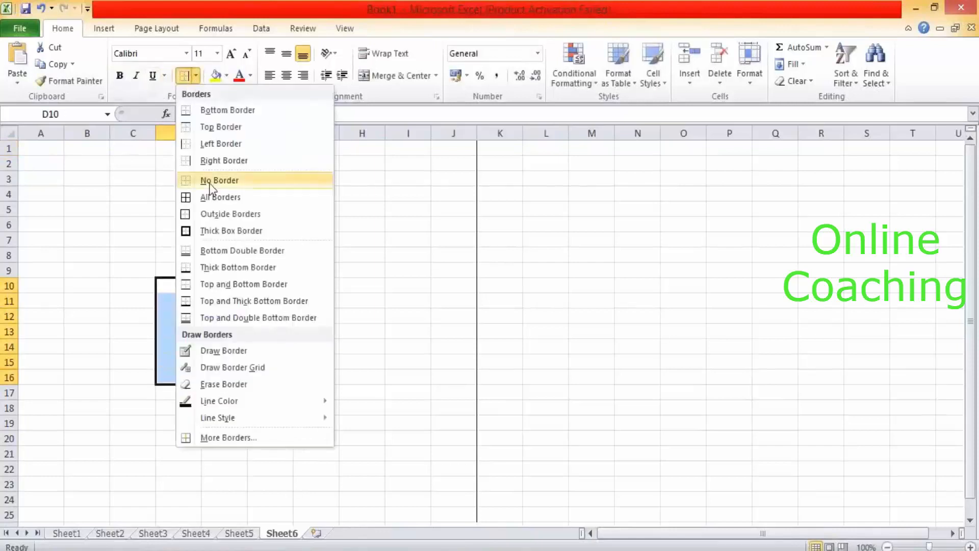
pyautogui.click(235, 232)
pyautogui.click(202, 316)
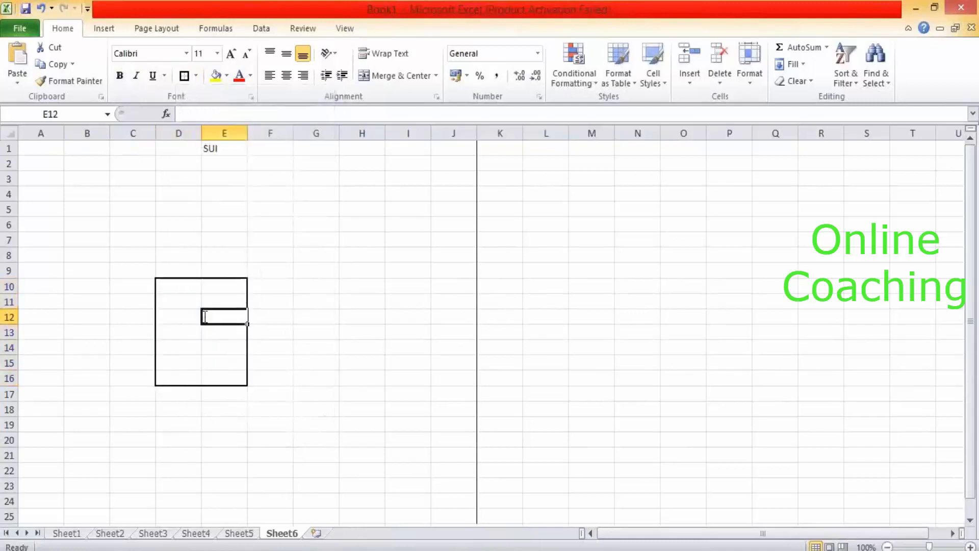
pyautogui.write('SAP BODS')
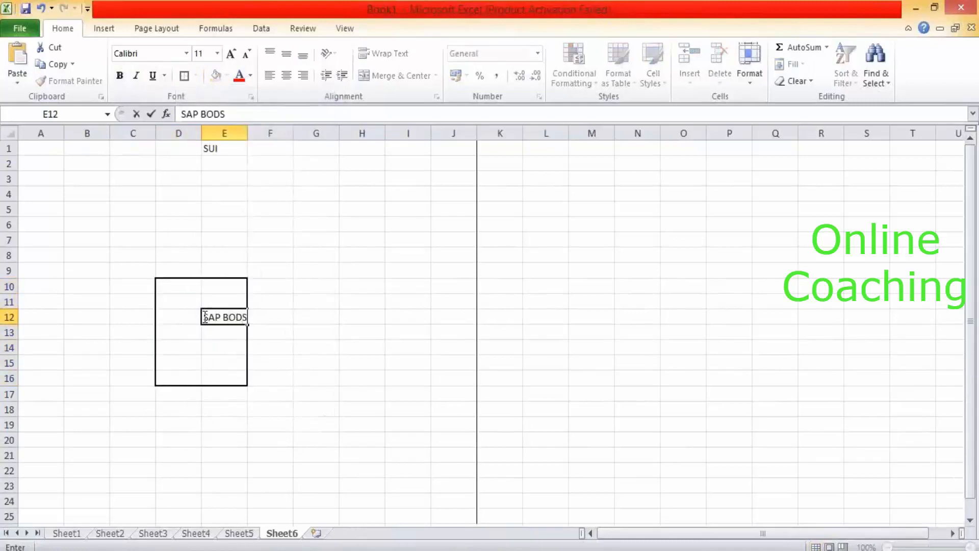
# - Apply all borders to the range A10:A16 to form a column of boxed cells
pyautogui.moveTo(53, 285); pyautogui.dragTo(57, 373)
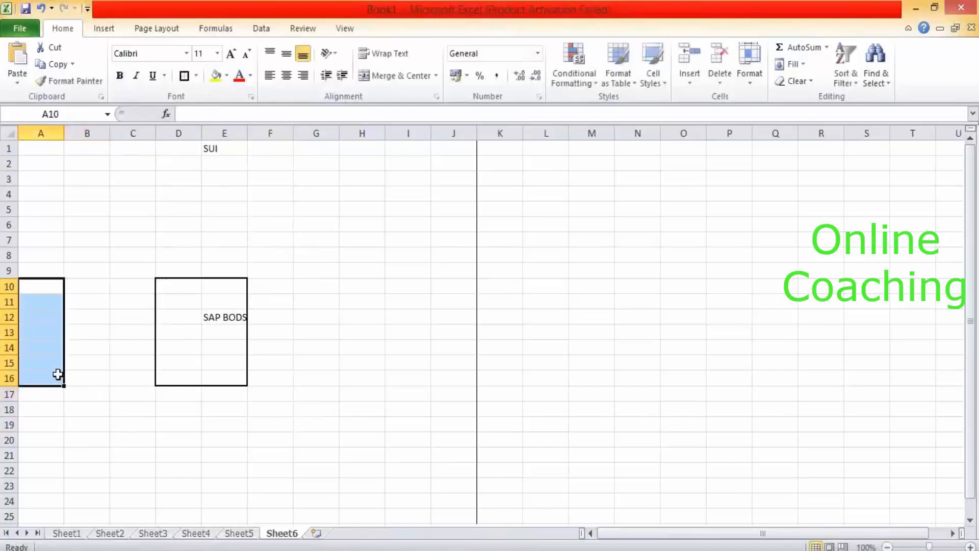
pyautogui.click(184, 77)
pyautogui.click(195, 76)
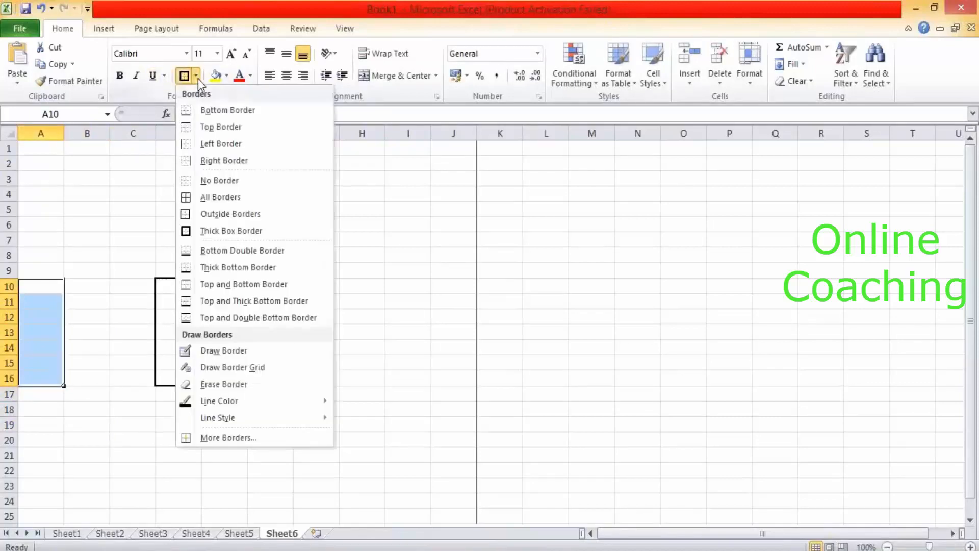
pyautogui.click(230, 196)
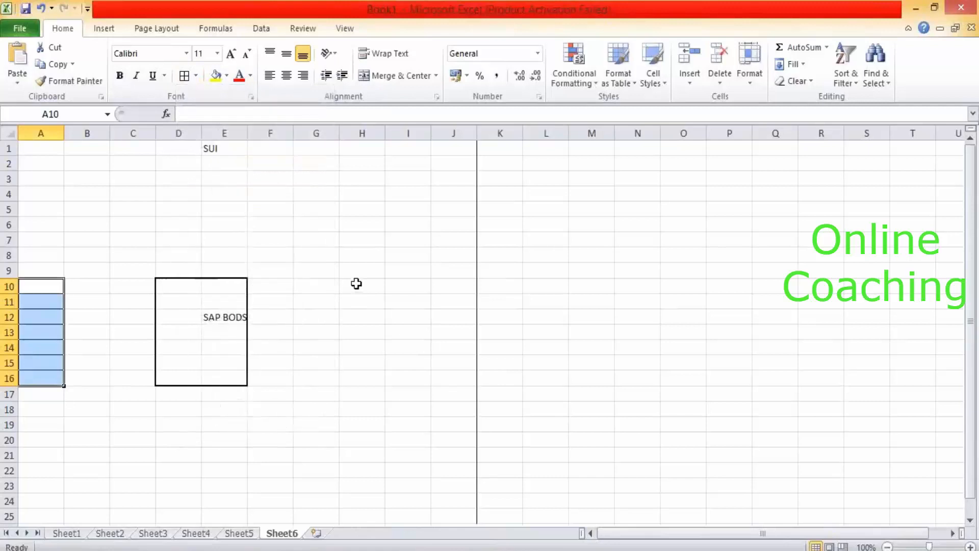
# - Apply outside borders to the range H9:I16 to form a second box
pyautogui.moveTo(368, 271); pyautogui.dragTo(387, 378)
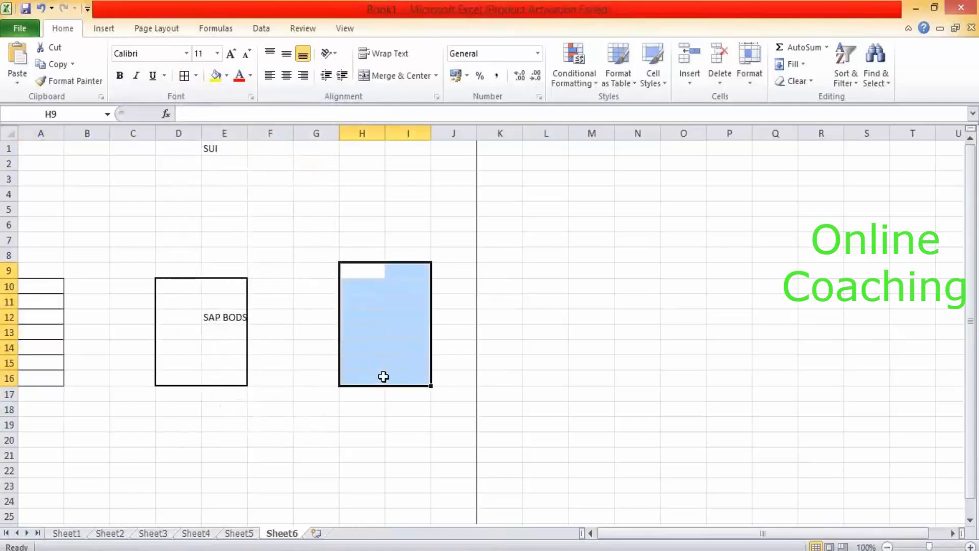
pyautogui.click(196, 76)
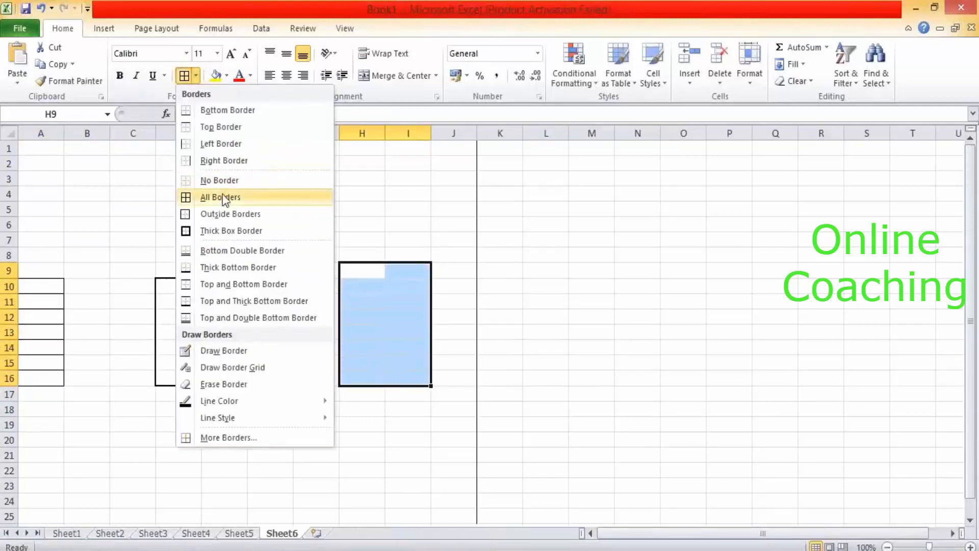
pyautogui.click(240, 214)
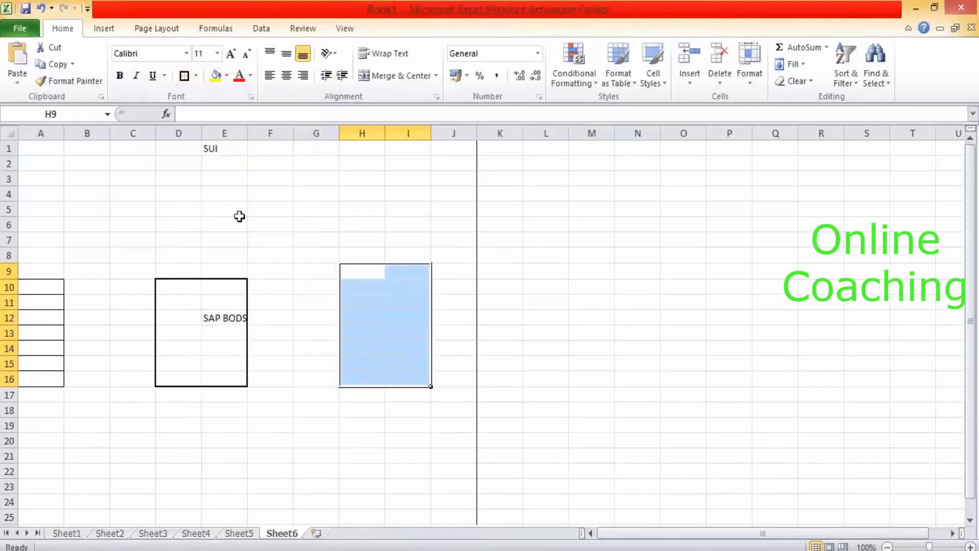
# - Draw two arrows from the bordered column A cells to the SAP BODS box and one arrow from there to the box in H9:I16
pyautogui.click(115, 34)
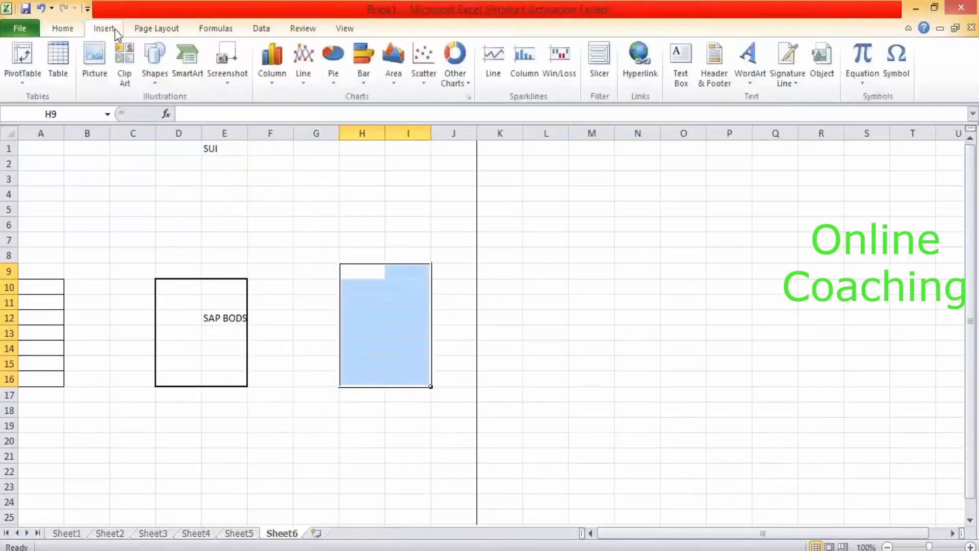
pyautogui.click(155, 79)
pyautogui.click(177, 112)
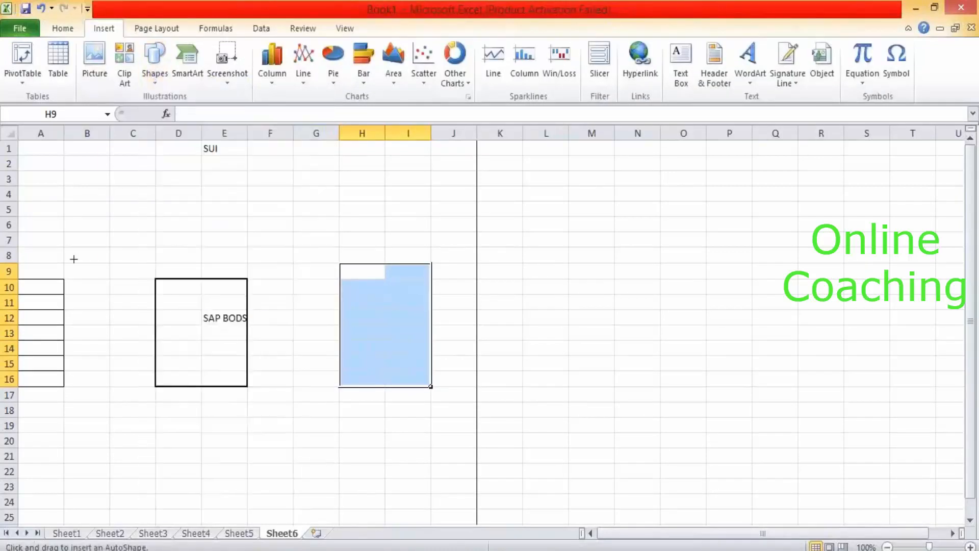
pyautogui.moveTo(69, 296); pyautogui.dragTo(154, 323)
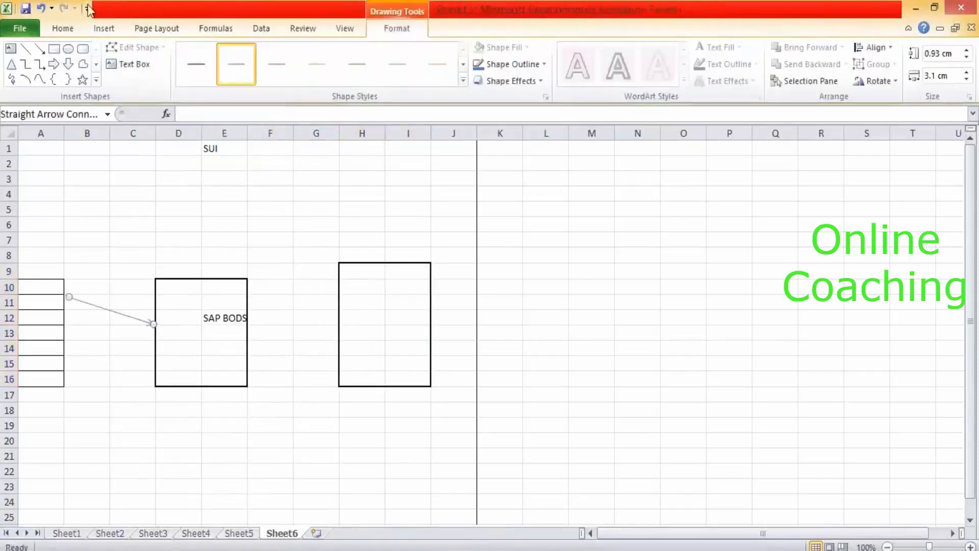
pyautogui.click(39, 48)
pyautogui.moveTo(56, 371)
pyautogui.mouseDown()
pyautogui.moveTo(90, 348)
pyautogui.moveTo(153, 338)
pyautogui.mouseUp()
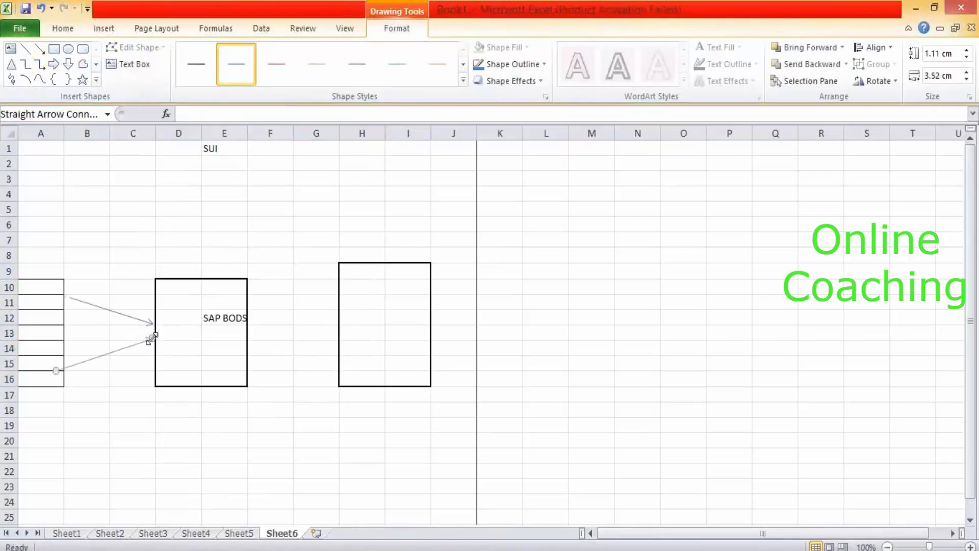
pyautogui.click(40, 49)
pyautogui.moveTo(259, 345); pyautogui.dragTo(339, 335)
# - Label the diagram's ends by entering "Source" in cell A8 and "Target" in cell H7
pyautogui.click(51, 250)
pyautogui.write('Source')
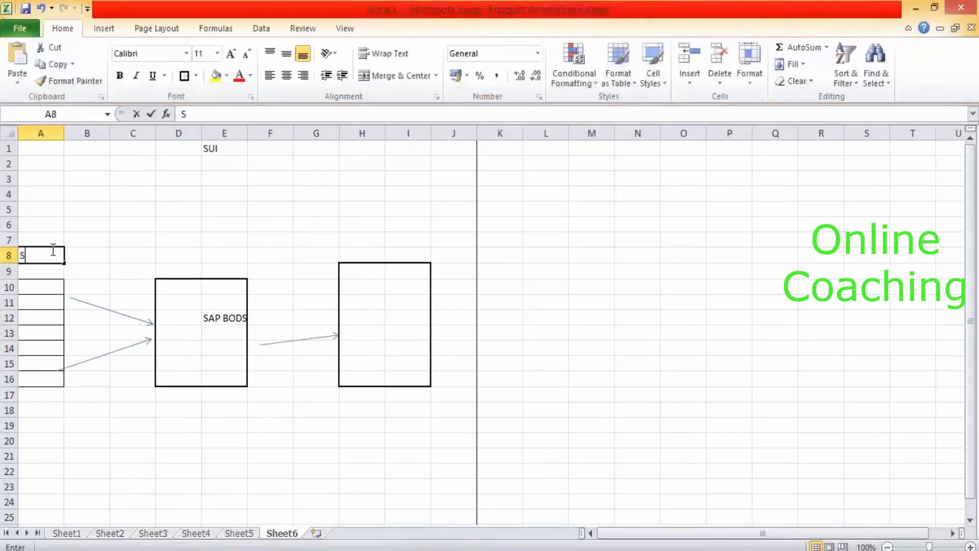
pyautogui.click(366, 242)
pyautogui.write('Target')
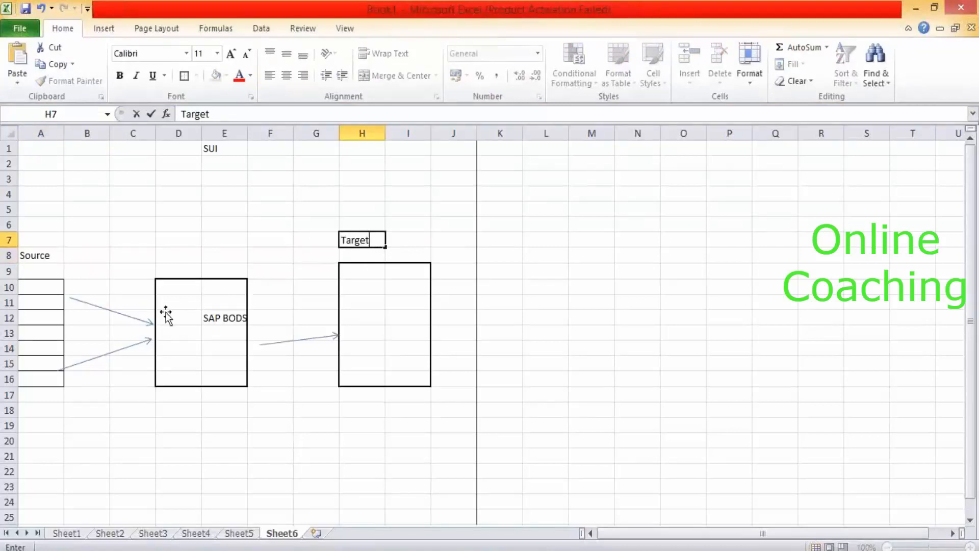
# - Fill the source cells A10:A11 with yellow, A12:A14 with green and A15:A16 with red
pyautogui.moveTo(34, 289)
pyautogui.mouseDown()
pyautogui.moveTo(35, 315)
pyautogui.moveTo(35, 306)
pyautogui.mouseUp()
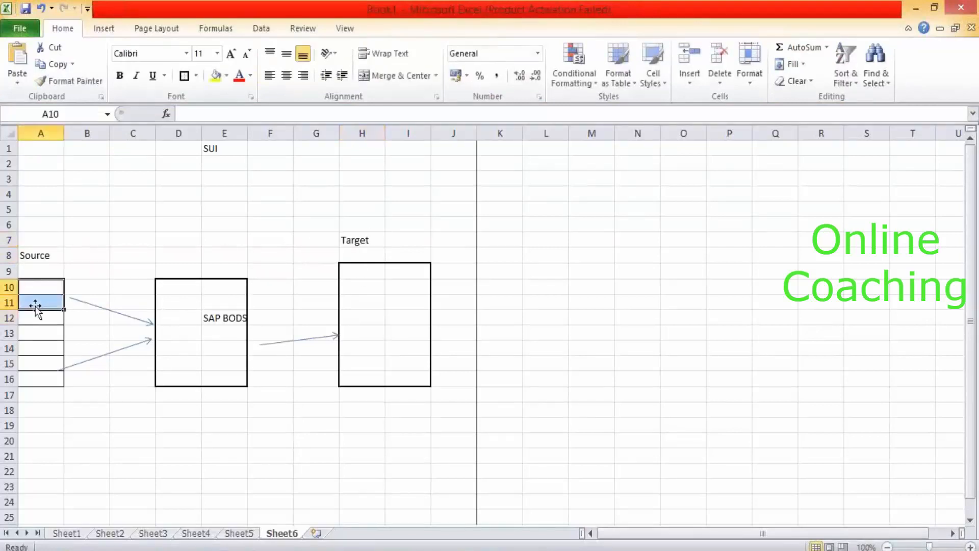
pyautogui.click(215, 76)
pyautogui.moveTo(51, 323); pyautogui.dragTo(53, 342)
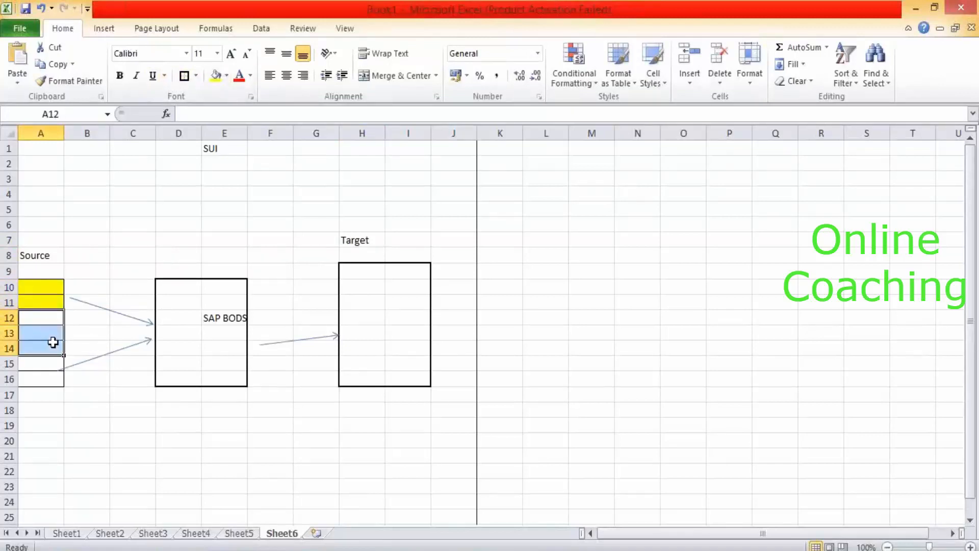
pyautogui.click(227, 80)
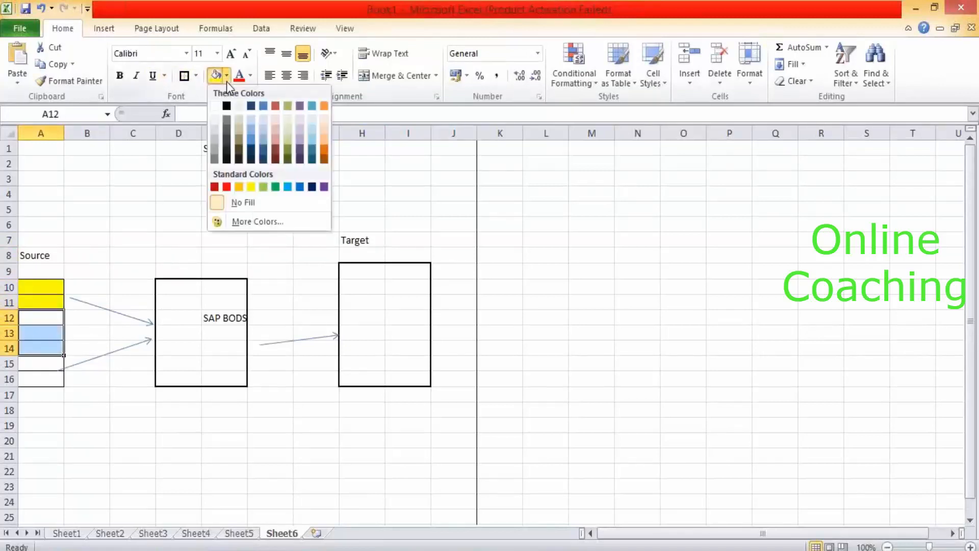
pyautogui.click(262, 187)
pyautogui.moveTo(37, 366); pyautogui.dragTo(40, 381)
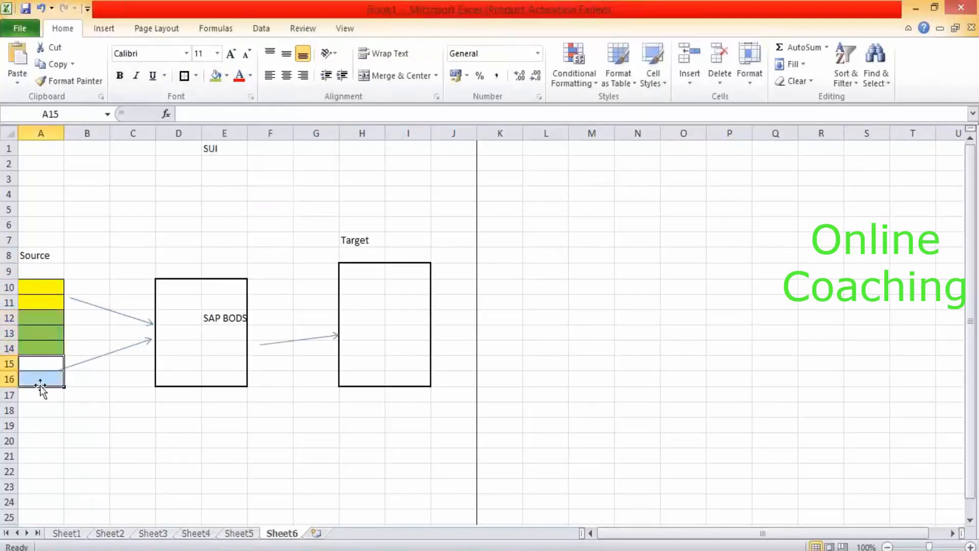
pyautogui.click(227, 75)
pyautogui.click(225, 188)
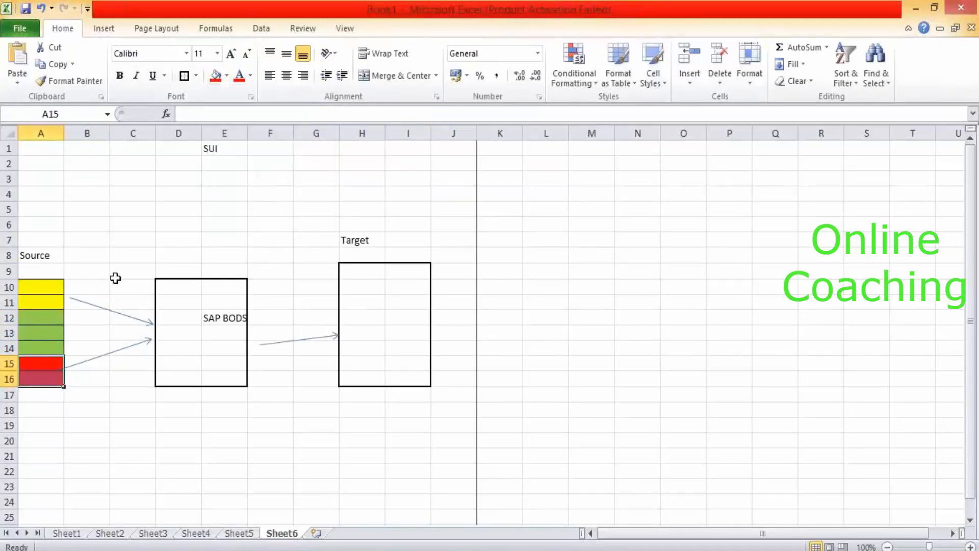
# - Delete the lower source arrow and extend the start of the remaining one to the yellow source cells
pyautogui.click(113, 255)
pyautogui.click(93, 354)
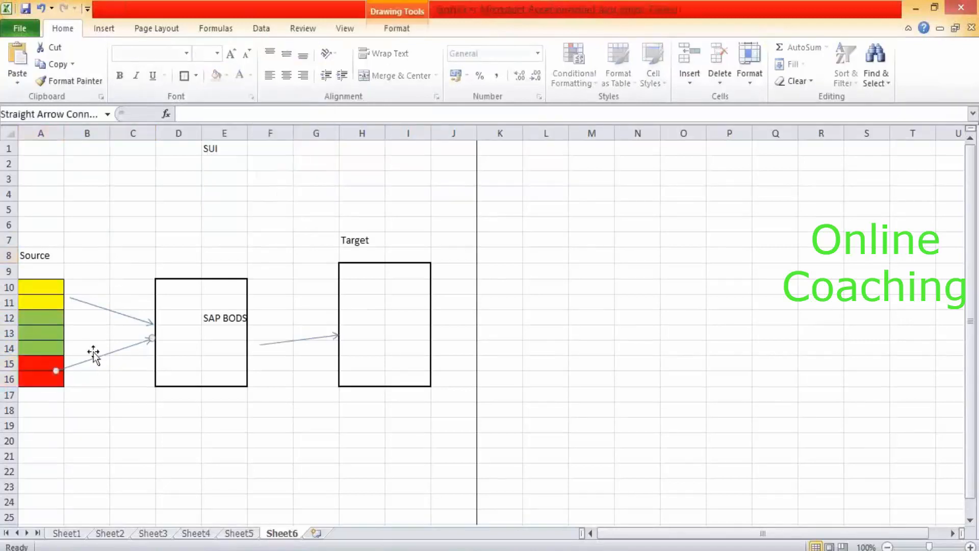
pyautogui.press('Delete')
pyautogui.click(94, 305)
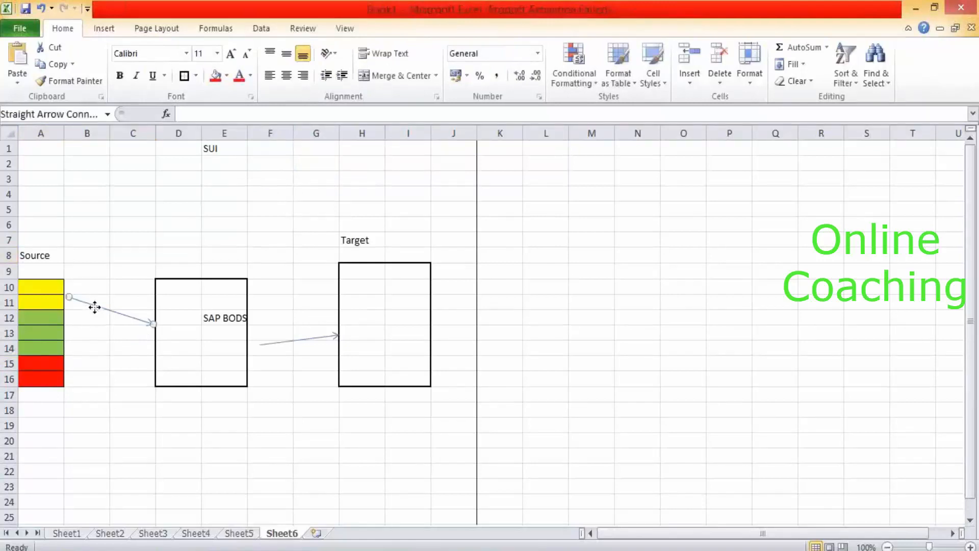
pyautogui.moveTo(71, 298); pyautogui.dragTo(42, 299)
# - Copy the yellow source cells A10:A11 into the target box starting at cell H9
pyautogui.hotkey('ctrl', 'c')
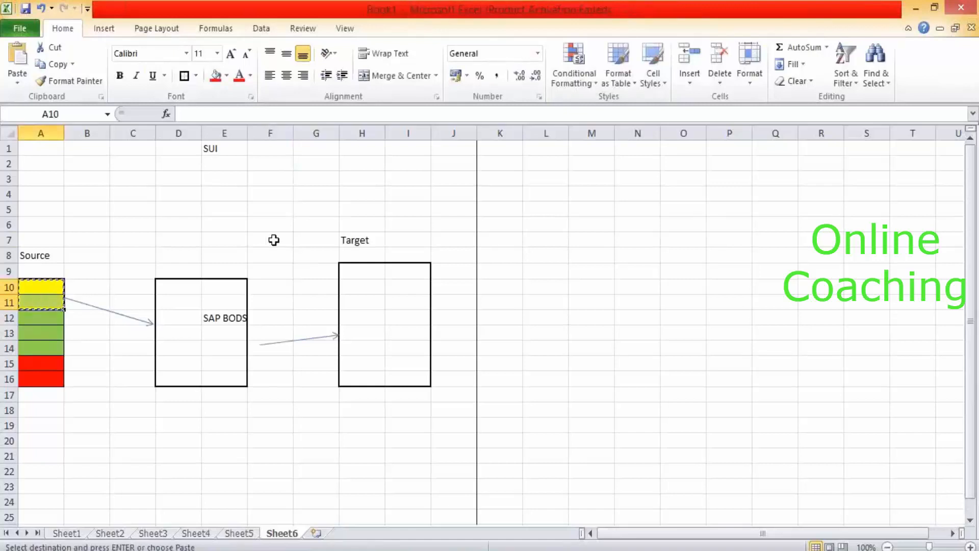
pyautogui.click(359, 274)
pyautogui.hotkey('ctrl', 'v')
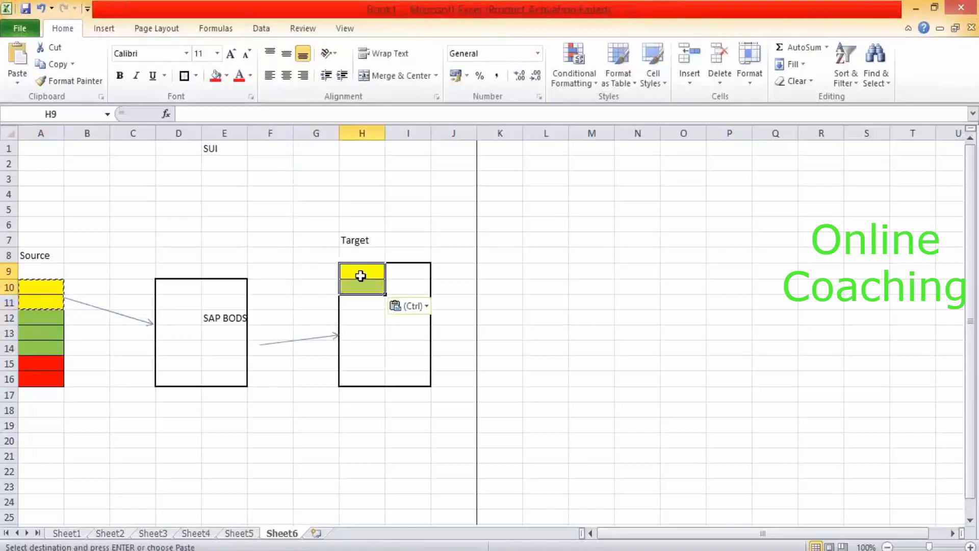
# - Enter the label "ETL" in cell E9 above the SAP BODS box
pyautogui.click(211, 271)
pyautogui.write('ETL')
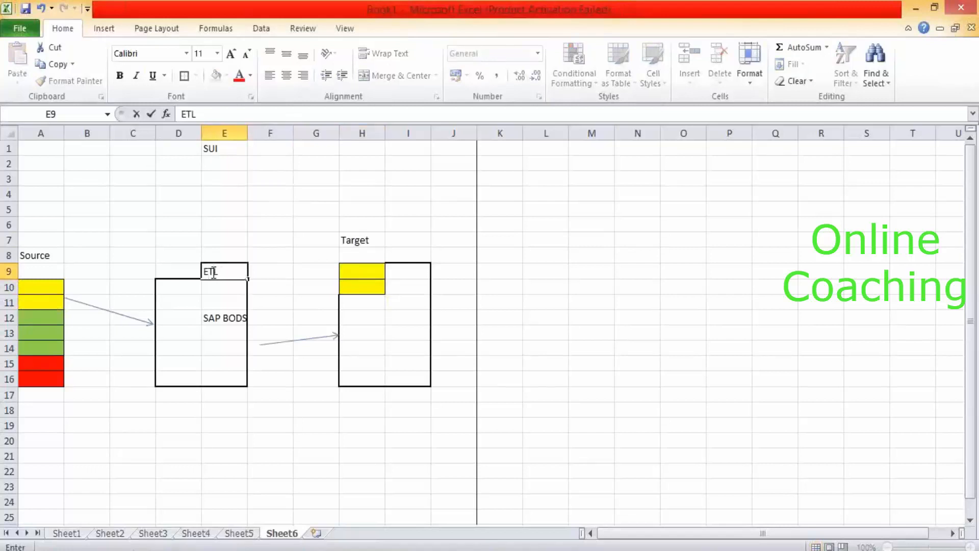
pyautogui.click(237, 223)
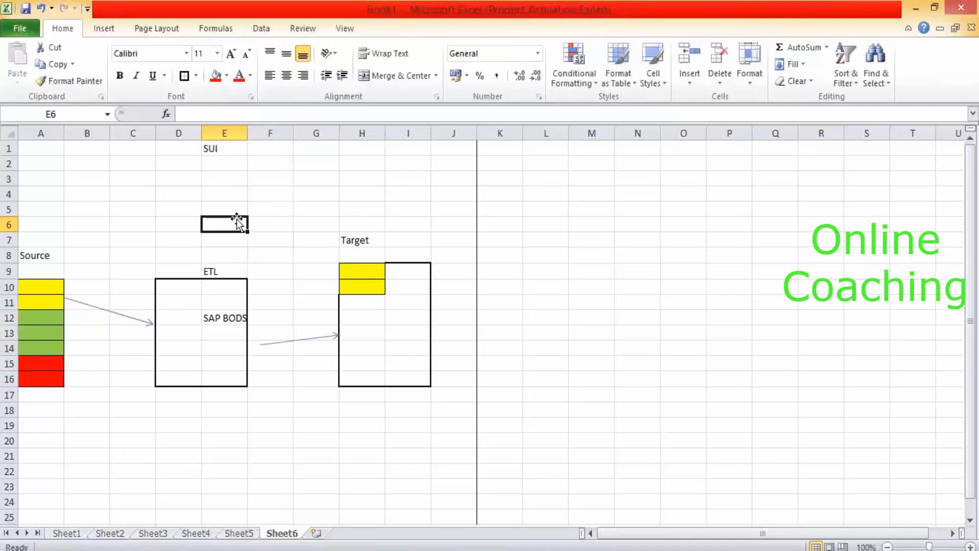
# - Enter the heading "SME" in cell F1 beside "SUI"
pyautogui.click(277, 145)
pyautogui.write('SME')
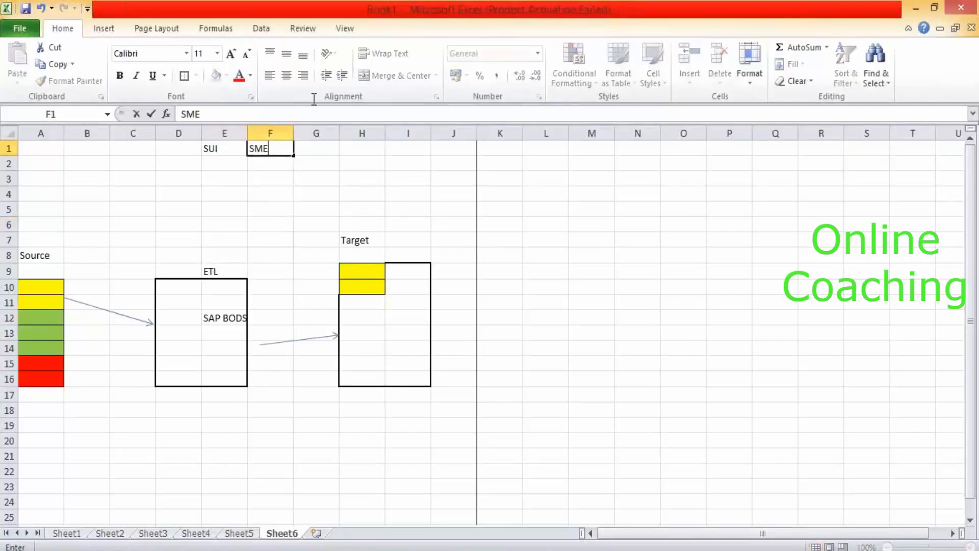
pyautogui.click(519, 13)
# - Move the arrow from the SAP BODS box to point at the yellow target cells, and enter "DEV" in cell H8
pyautogui.moveTo(294, 342)
pyautogui.mouseDown()
pyautogui.moveTo(275, 297)
pyautogui.moveTo(280, 309)
pyautogui.moveTo(343, 290)
pyautogui.mouseUp()
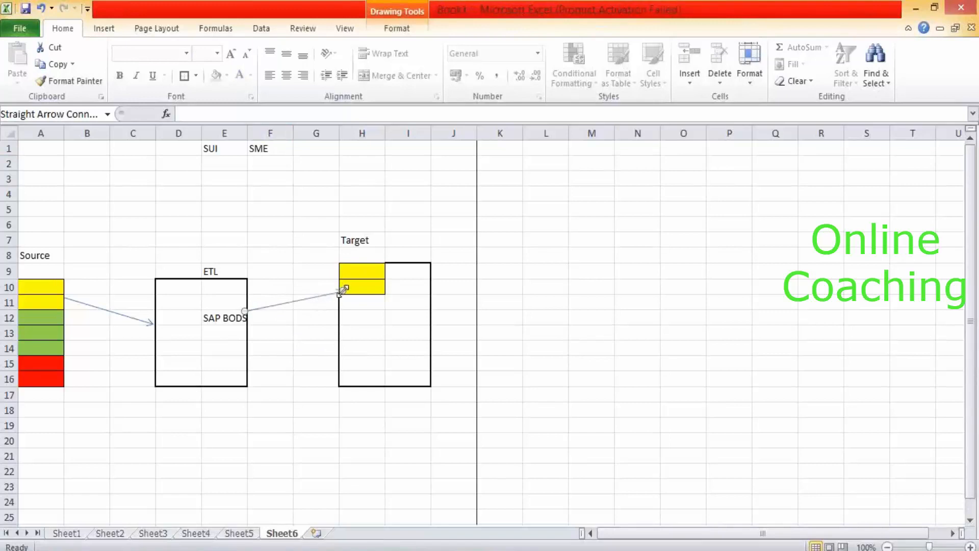
pyautogui.click(415, 253)
pyautogui.click(366, 254)
pyautogui.write('DEV')
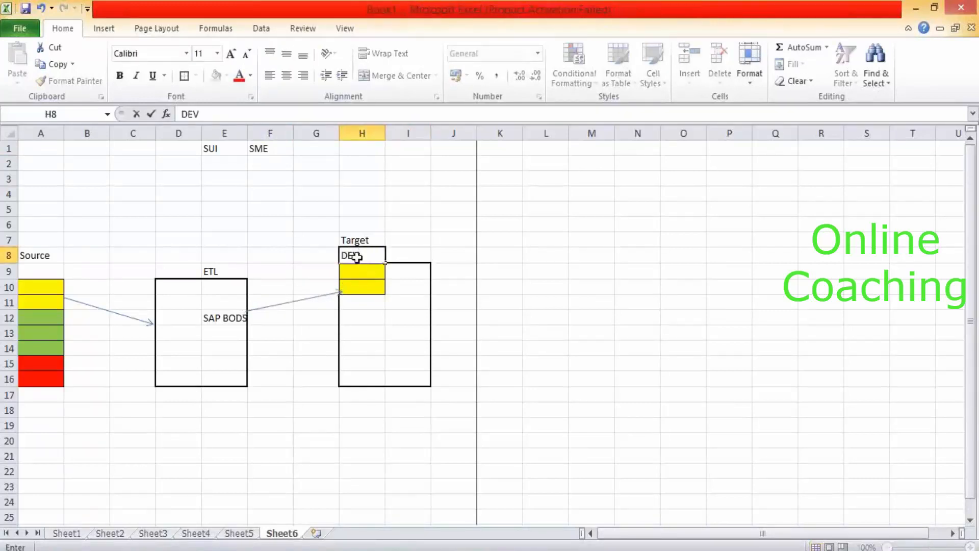
pyautogui.click(284, 223)
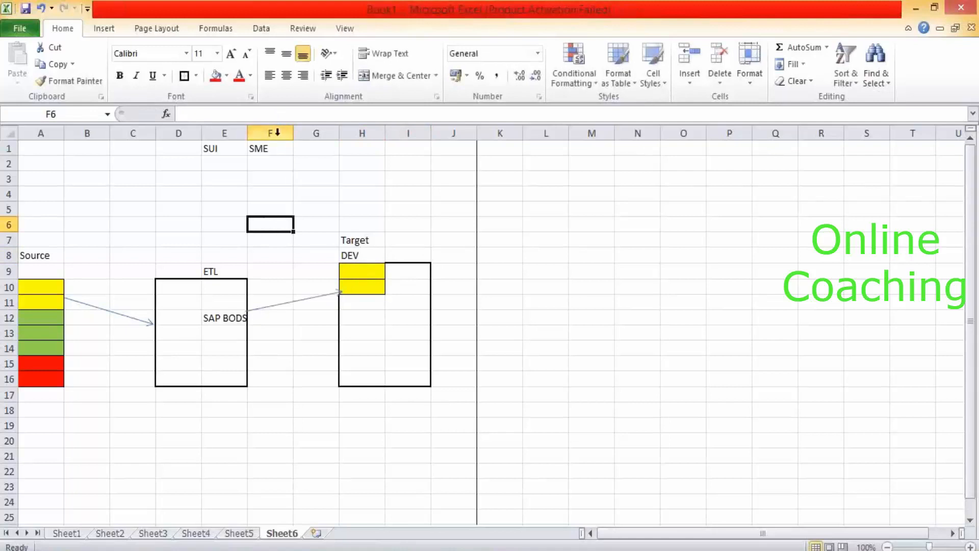
pyautogui.click(275, 147)
pyautogui.click(307, 145)
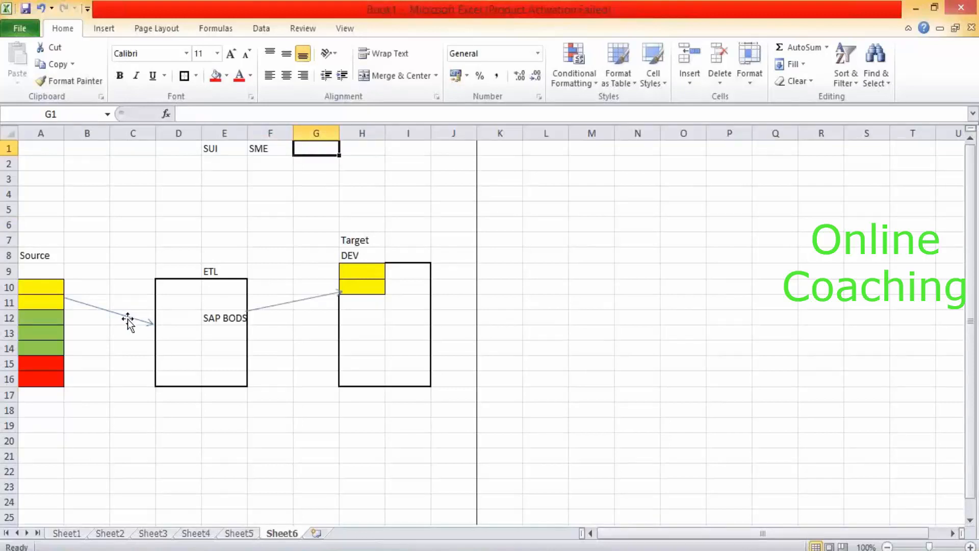
pyautogui.click(82, 288)
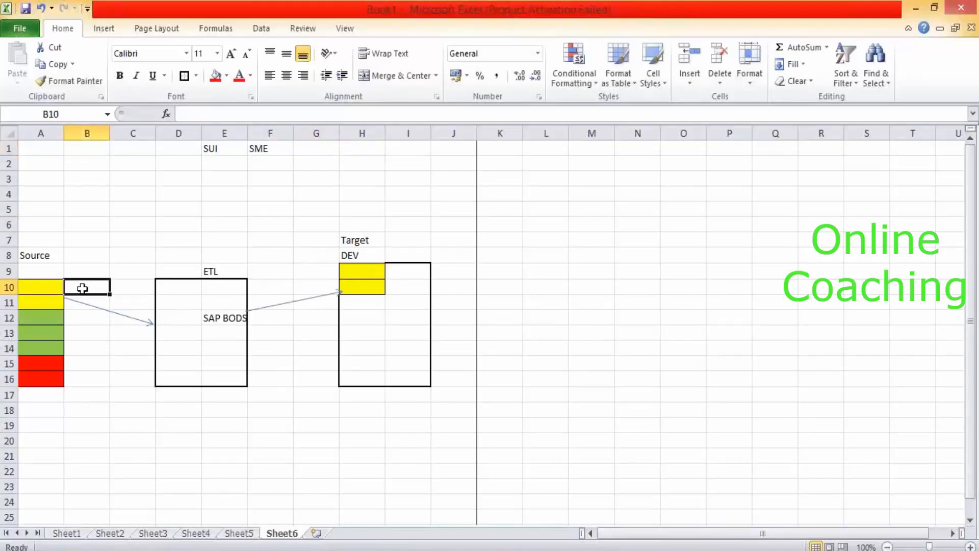
pyautogui.click(68, 317)
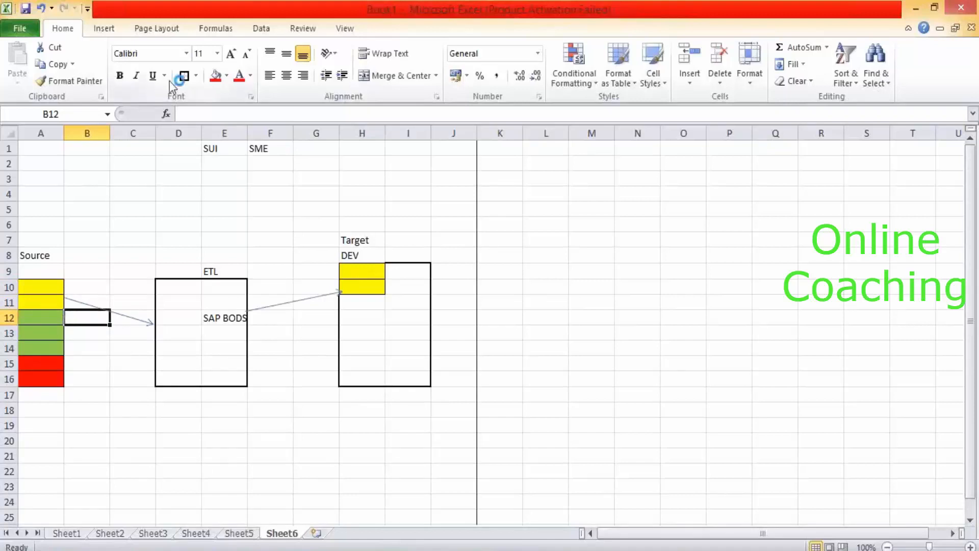
# - Draw a straight arrow about 3.4 cm wide from the green source cells to the SAP BODS box's source-facing edge
pyautogui.click(103, 26)
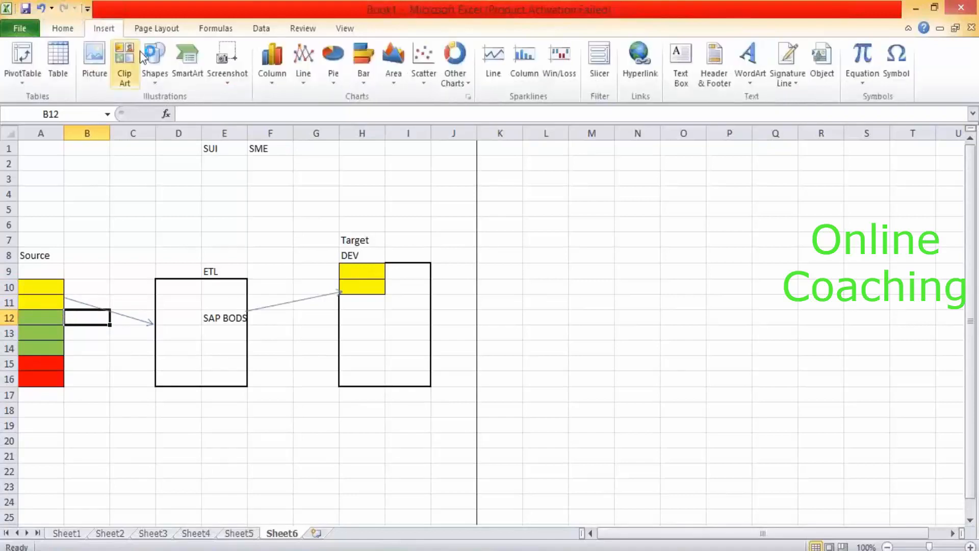
pyautogui.click(174, 65)
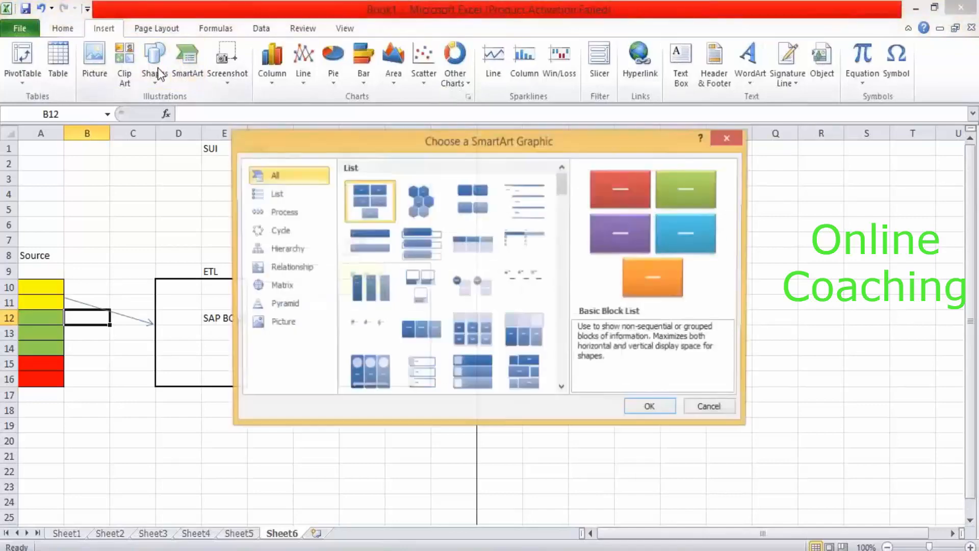
pyautogui.click(727, 139)
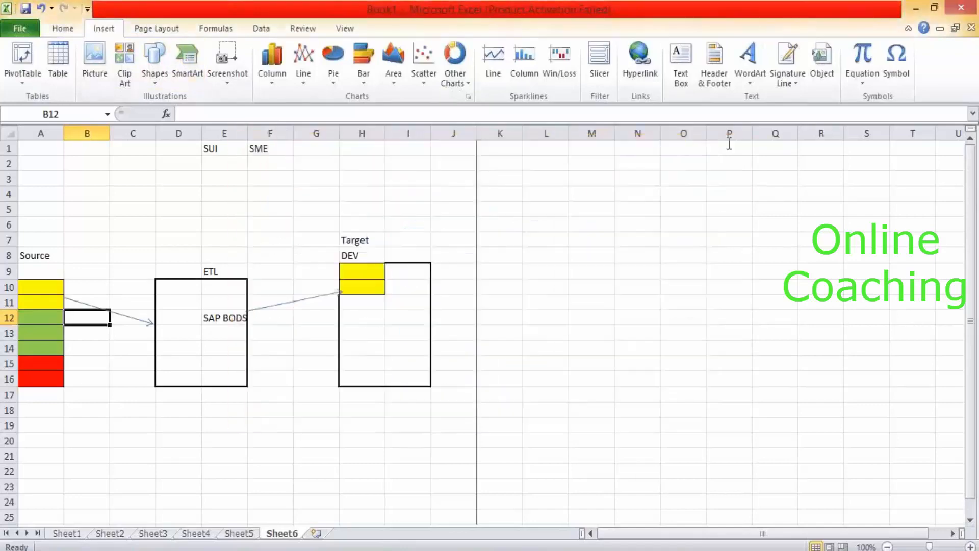
pyautogui.click(154, 76)
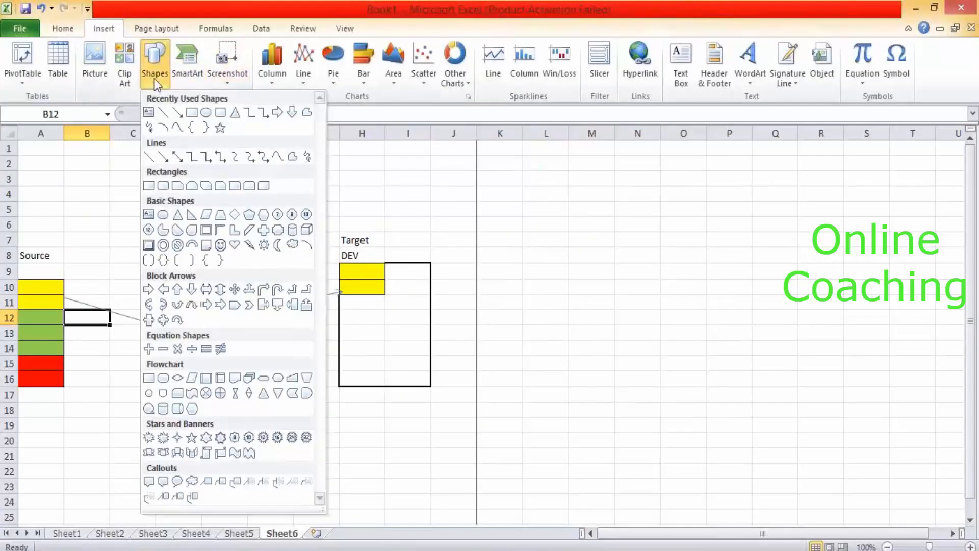
pyautogui.click(177, 113)
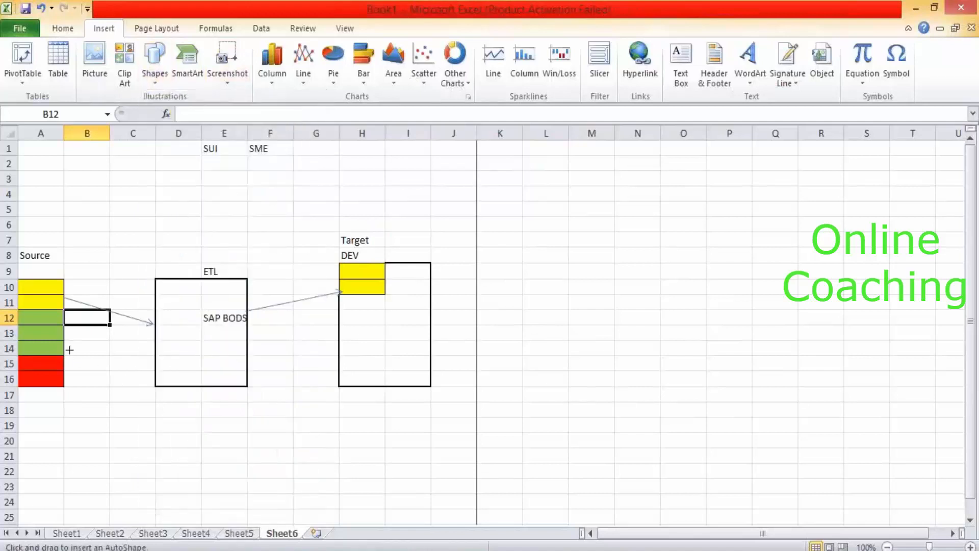
pyautogui.moveTo(66, 349); pyautogui.dragTo(159, 328)
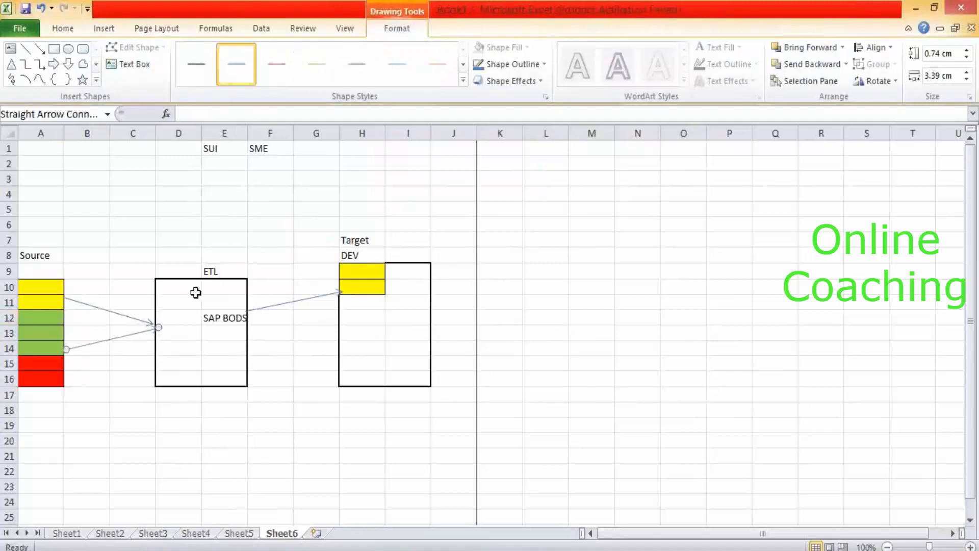
# - Enter the label "One ENV" in cell D8 above the SAP BODS box
pyautogui.click(189, 256)
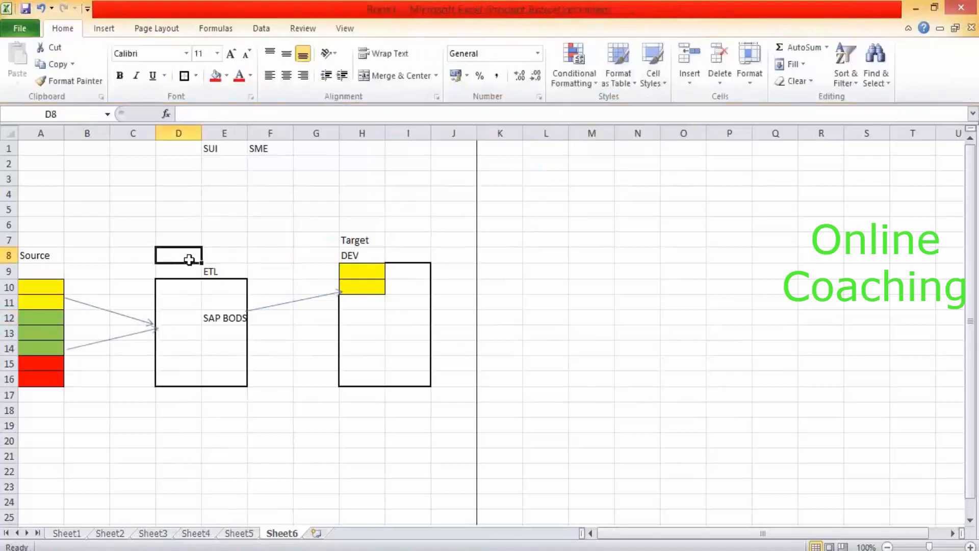
pyautogui.write('One ENV')
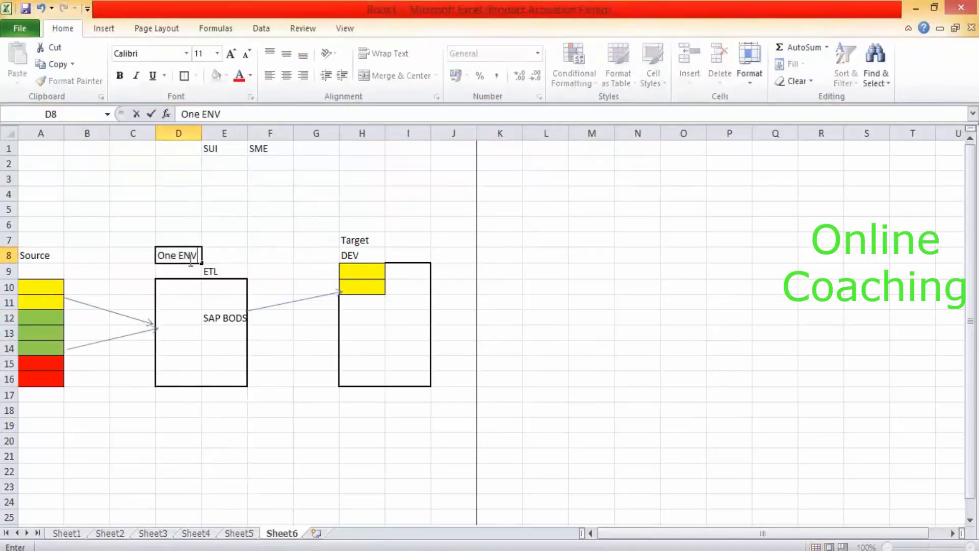
pyautogui.click(236, 249)
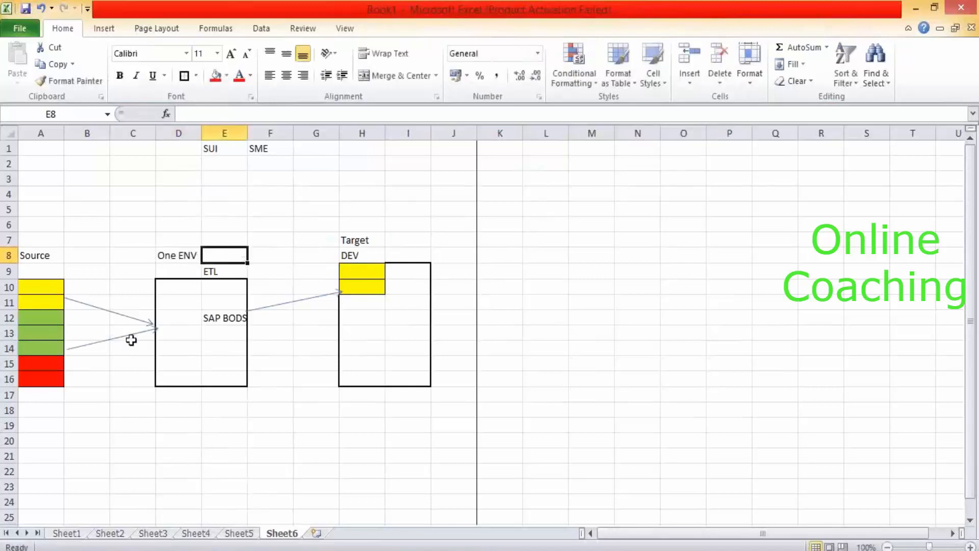
# - Enter the label "Datastore Configs" in cell C11, where the source arrows reach the SAP BODS box
pyautogui.click(147, 334)
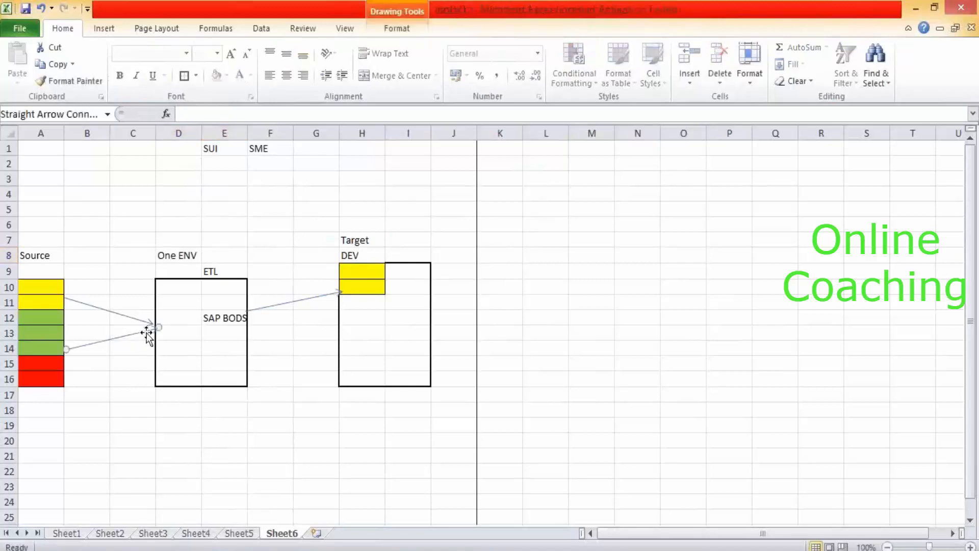
pyautogui.click(147, 305)
pyautogui.write('Datast')
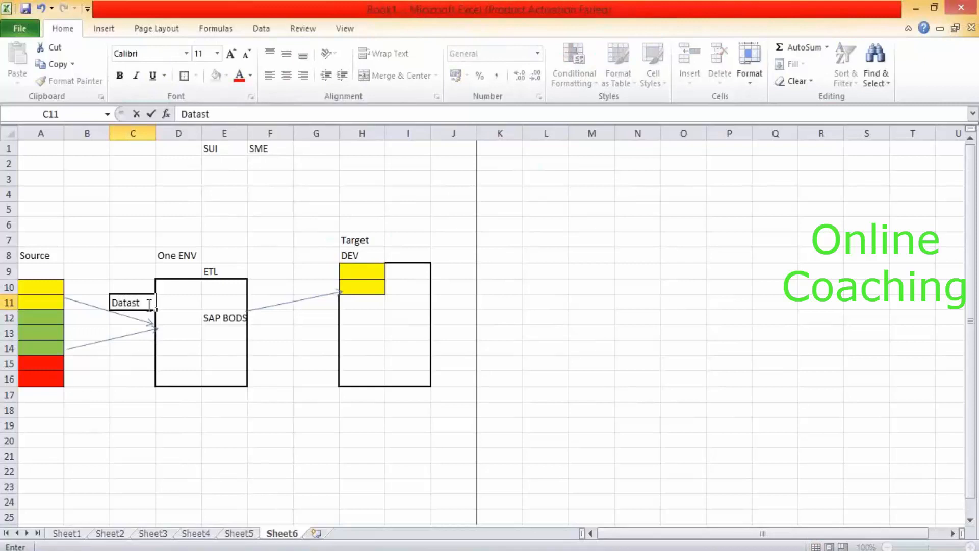
pyautogui.write('ore Configs')
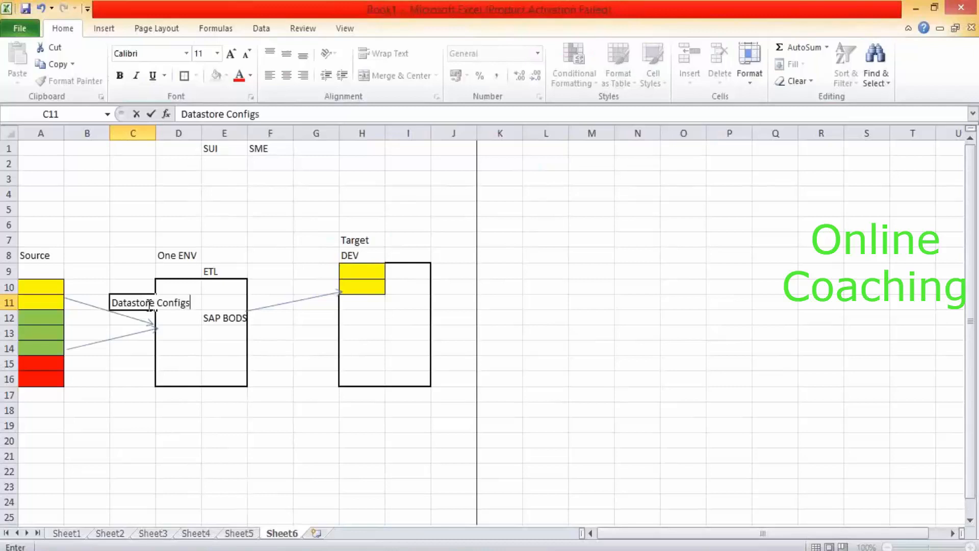
pyautogui.click(154, 349)
pyautogui.click(140, 294)
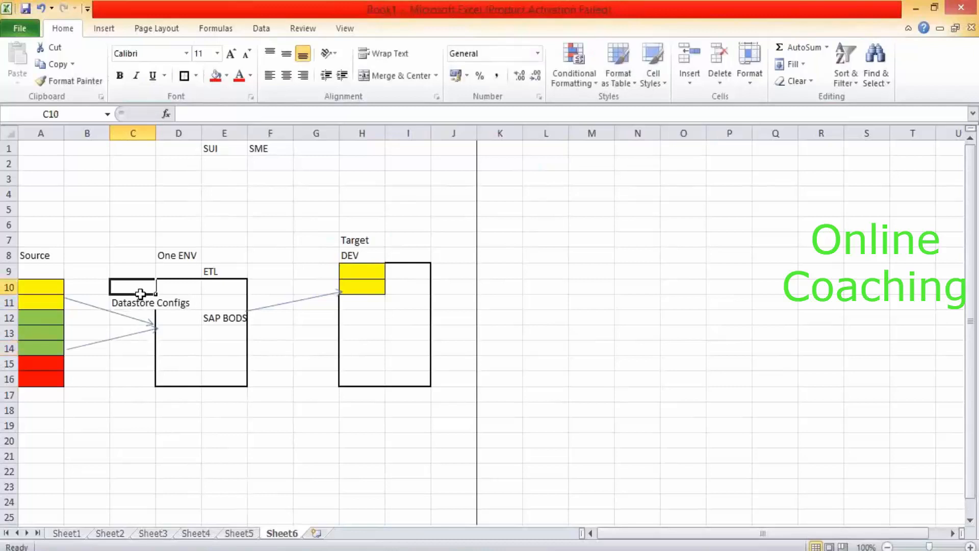
pyautogui.click(144, 301)
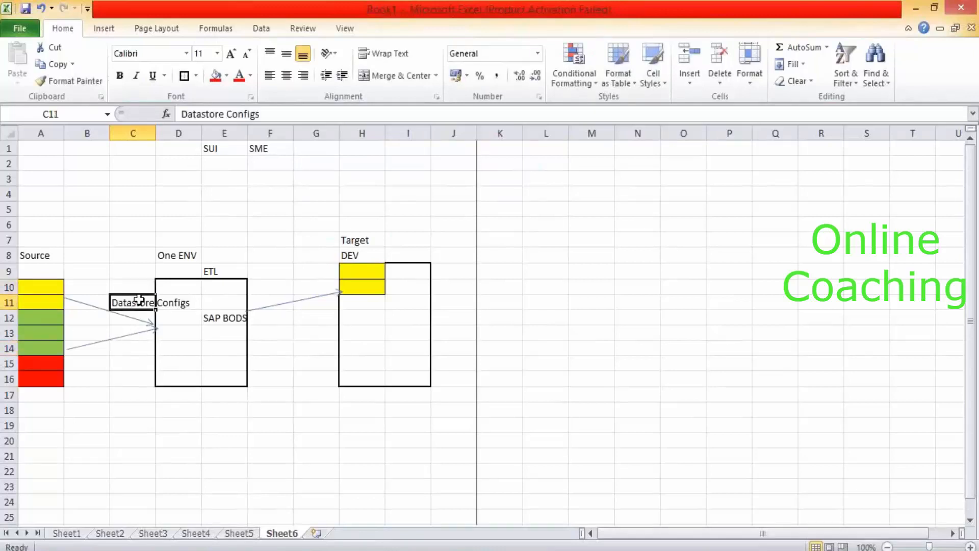
# - Move the start of the lower source arrow slightly up so it begins at the edge of the green source cells
pyautogui.click(81, 303)
pyautogui.click(84, 344)
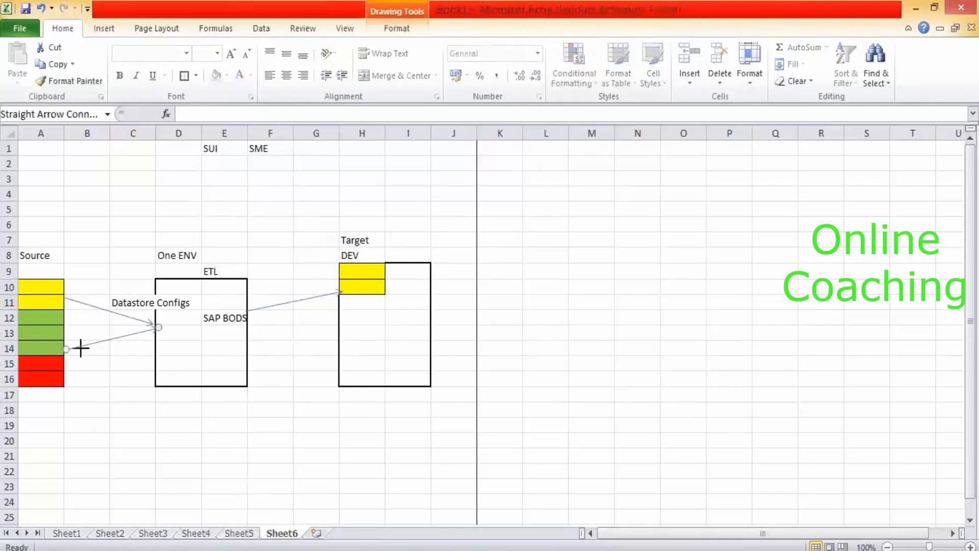
pyautogui.moveTo(66, 349); pyautogui.dragTo(61, 341)
# - Draw a second straight arrow from the SAP BODS box to the empty area below the yellow cells in the target box
pyautogui.click(104, 28)
pyautogui.click(152, 66)
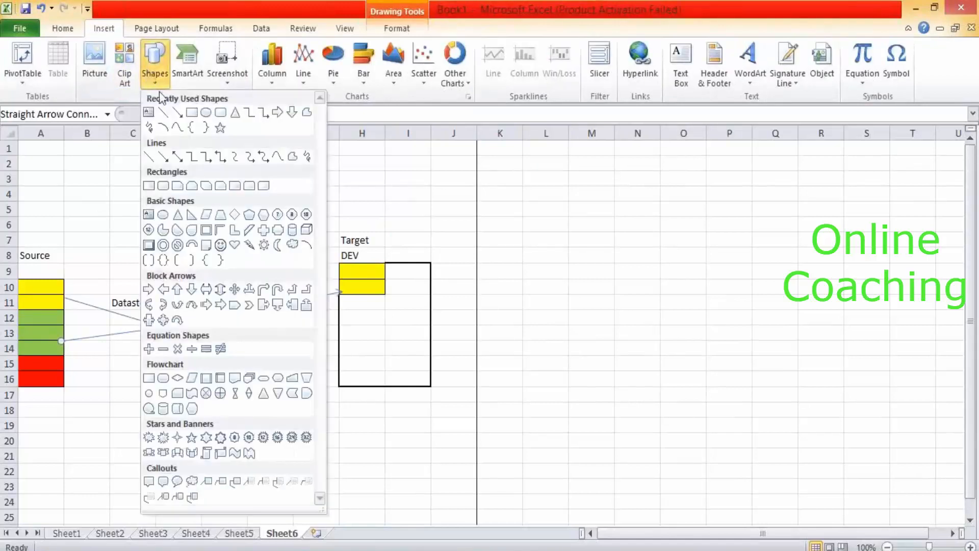
pyautogui.click(177, 115)
pyautogui.moveTo(250, 329); pyautogui.dragTo(352, 342)
# - Copy the green source cells A12:A14 into the target box starting at cell H12
pyautogui.moveTo(56, 319); pyautogui.dragTo(53, 356)
pyautogui.hotkey('ctrl', 'c')
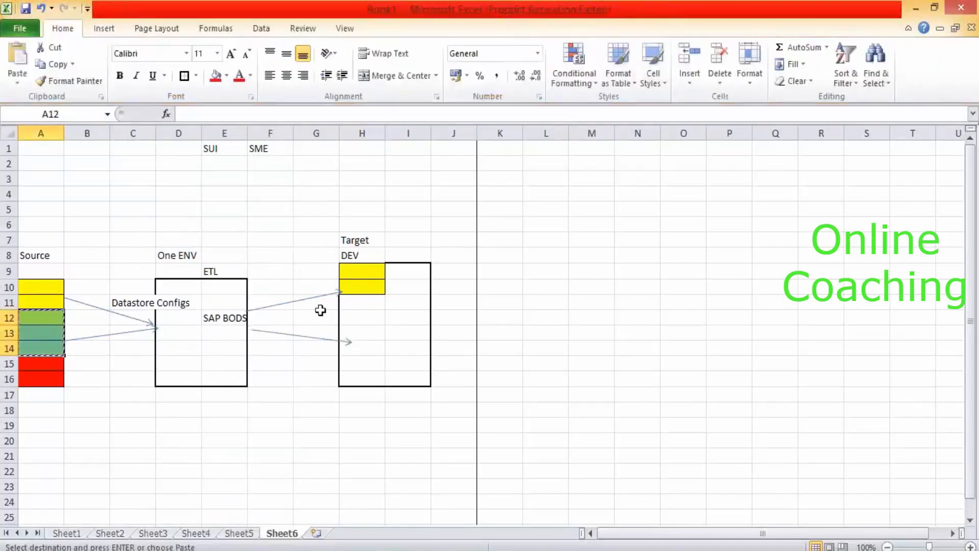
pyautogui.click(355, 312)
pyautogui.hotkey('ctrl', 'v')
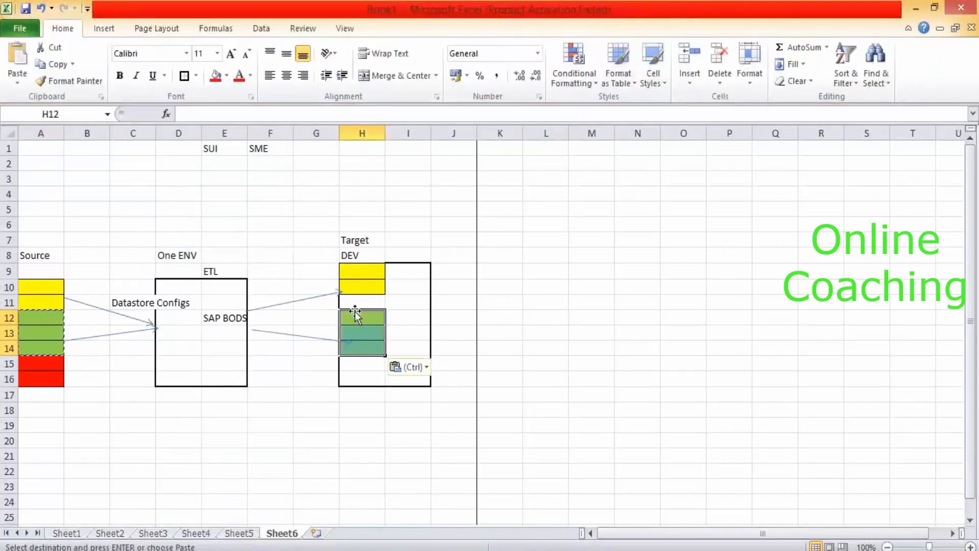
pyautogui.click(160, 320)
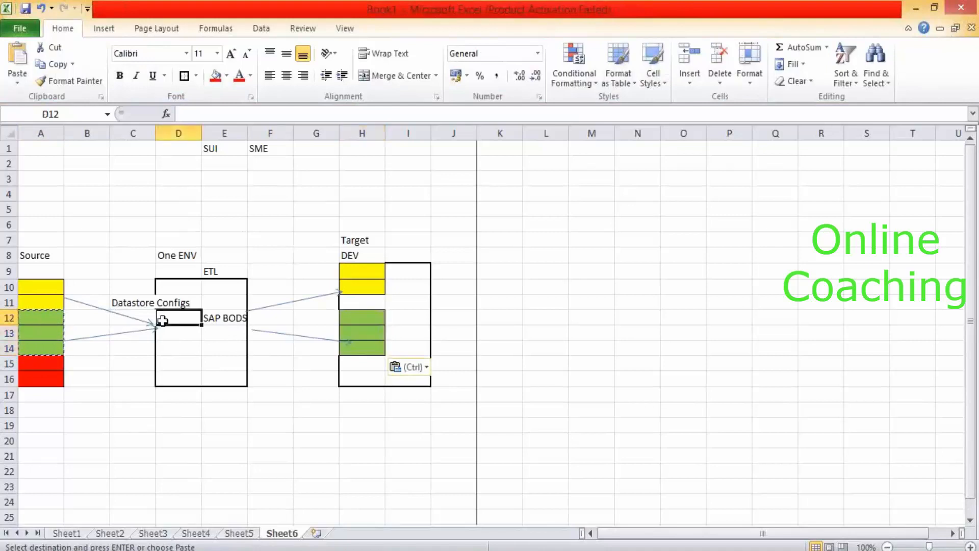
pyautogui.click(49, 290)
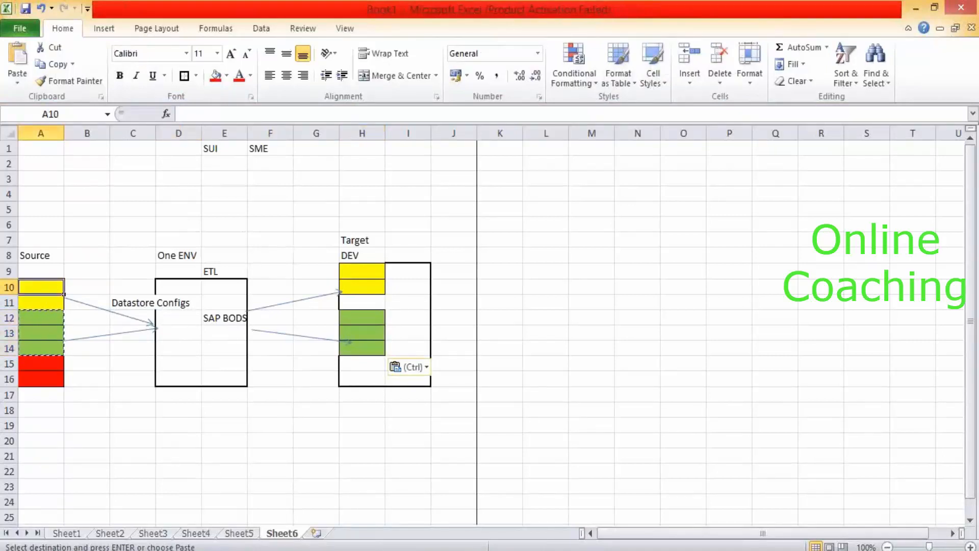
# - Switch to SAP Data Services Designer, highlight the datastores DS_DB_SRC, DS_DB_TRGT and DS_SAP, and return to the Excel diagram
pyautogui.click(168, 550)
pyautogui.click(154, 526)
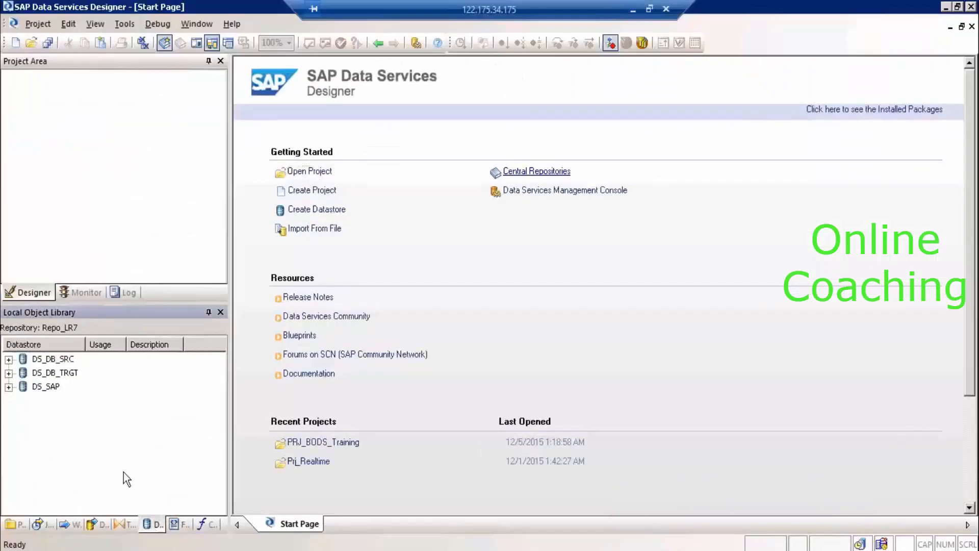
pyautogui.click(60, 361)
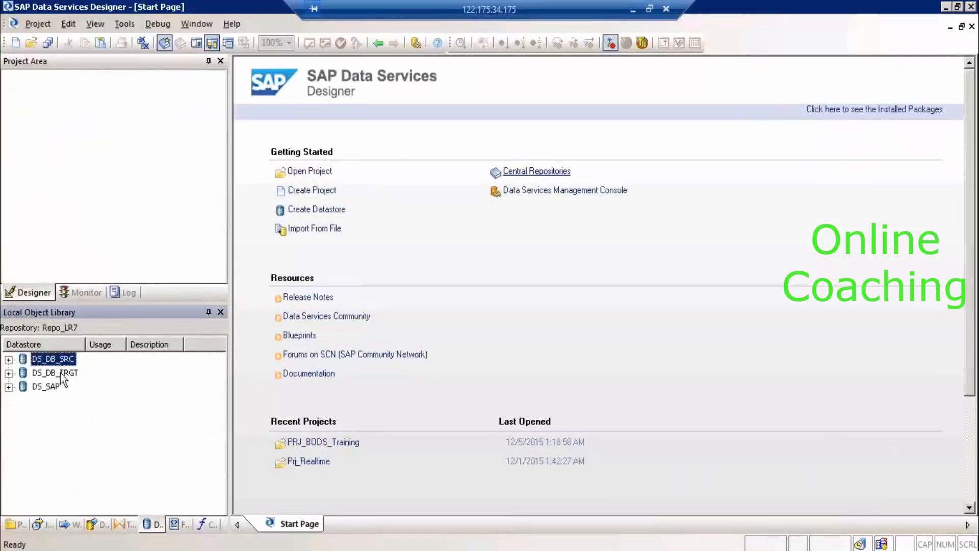
pyautogui.keyDown('shift'); pyautogui.click(51, 373); pyautogui.keyUp('shift')
pyautogui.keyDown('shift'); pyautogui.click(48, 387); pyautogui.keyUp('shift')
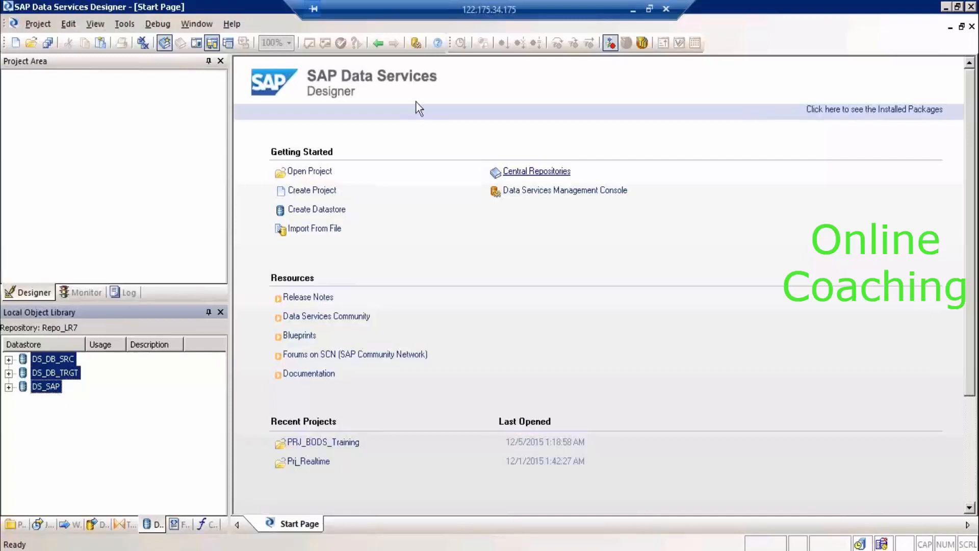
pyautogui.click(634, 9)
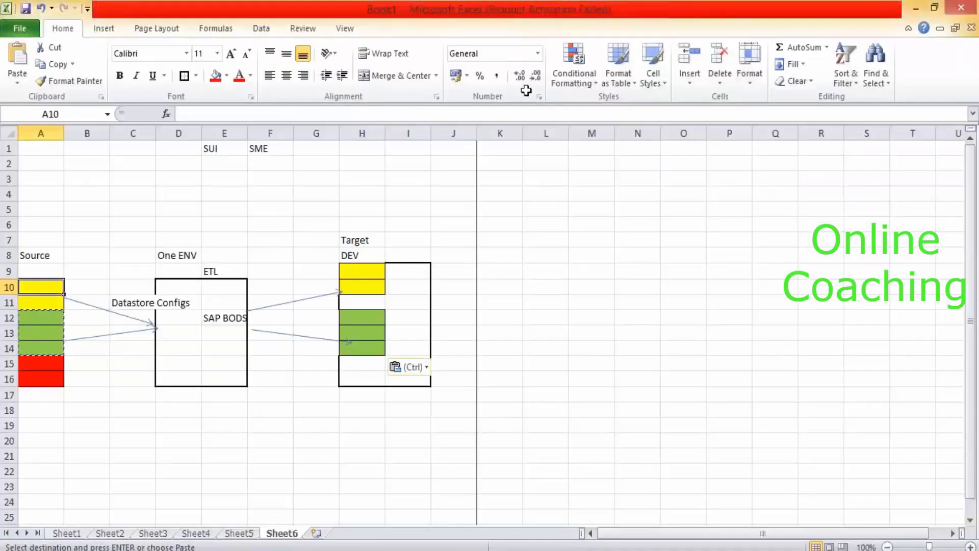
# - Draw an oval about 1.19 cm high and 1.14 cm wide where the source arrows meet the SAP BODS box
pyautogui.click(148, 330)
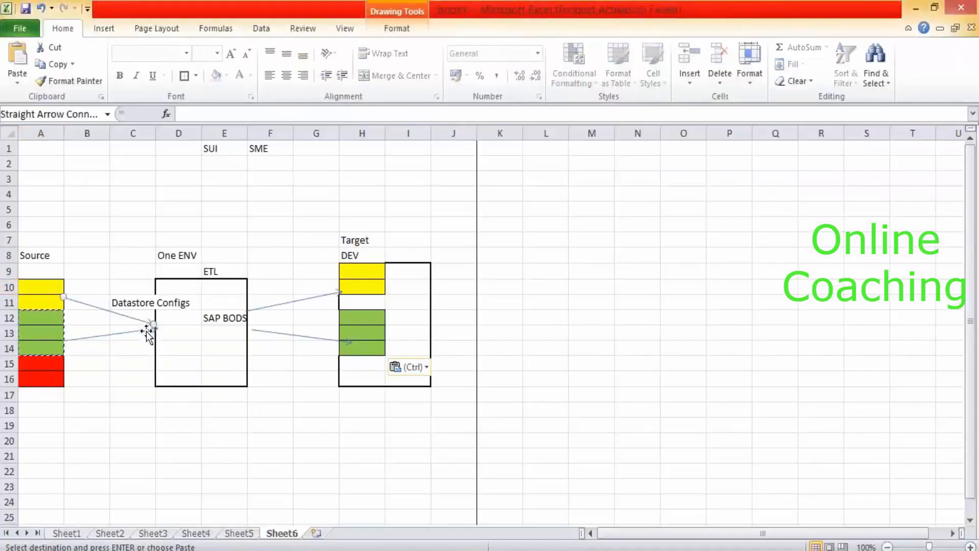
pyautogui.click(116, 33)
pyautogui.click(162, 75)
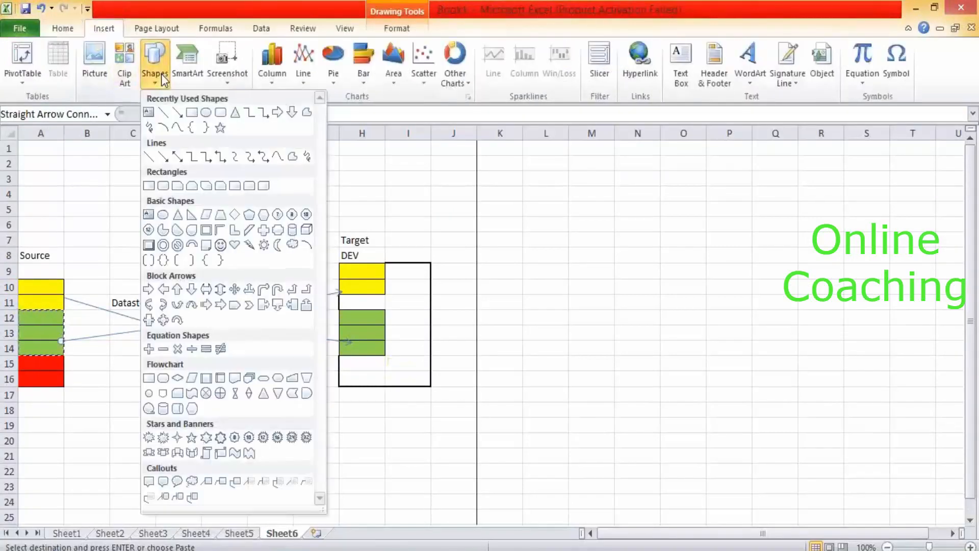
pyautogui.click(206, 112)
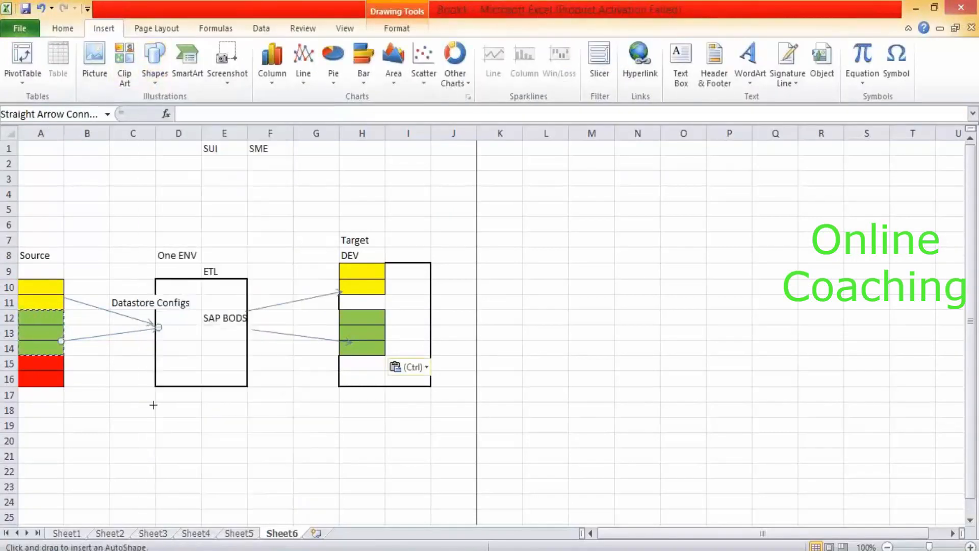
pyautogui.moveTo(133, 309); pyautogui.dragTo(164, 345)
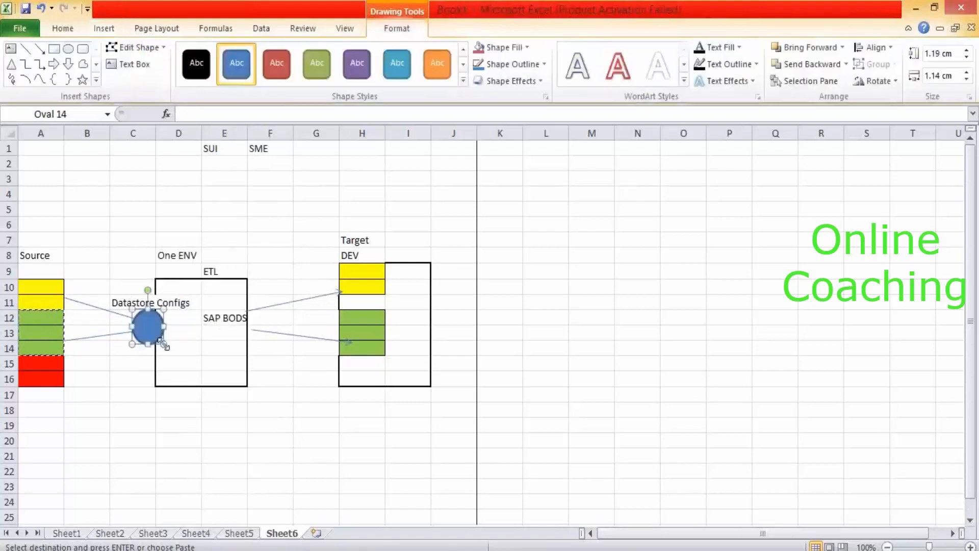
# - Duplicate the oval and place the copy where the target arrows leave the SAP BODS box, around cell F12
pyautogui.hotkey('ctrl', 'c')
pyautogui.hotkey('ctrl', 'v')
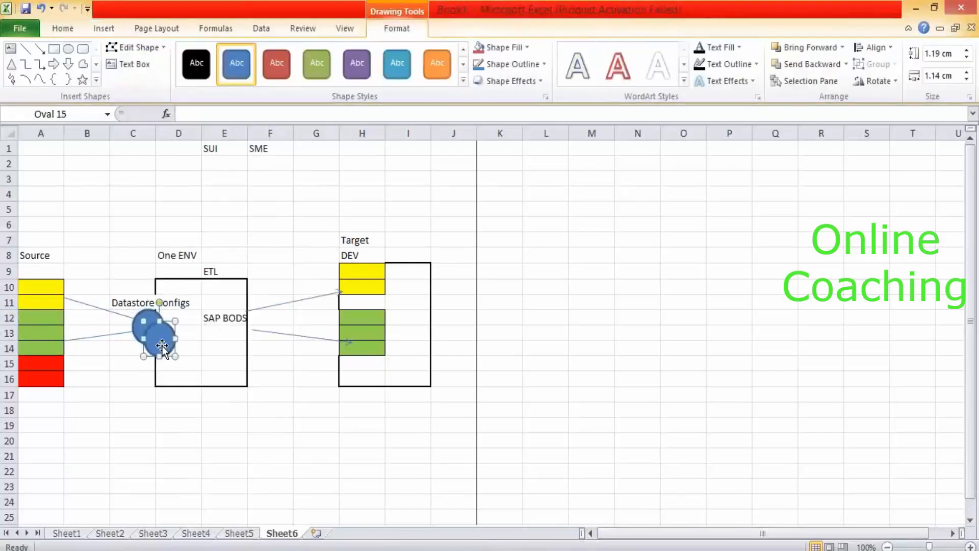
pyautogui.moveTo(163, 346); pyautogui.dragTo(266, 320)
pyautogui.click(267, 262)
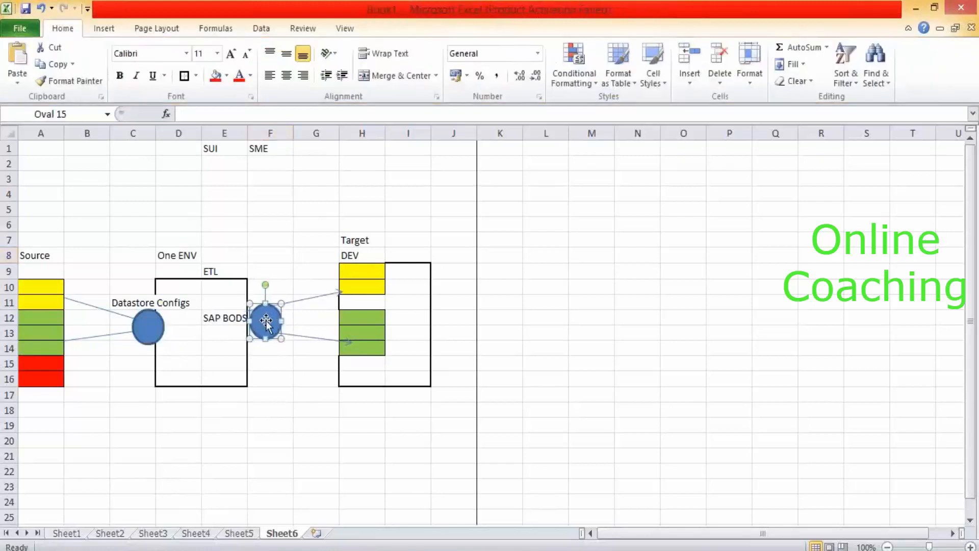
pyautogui.click(272, 240)
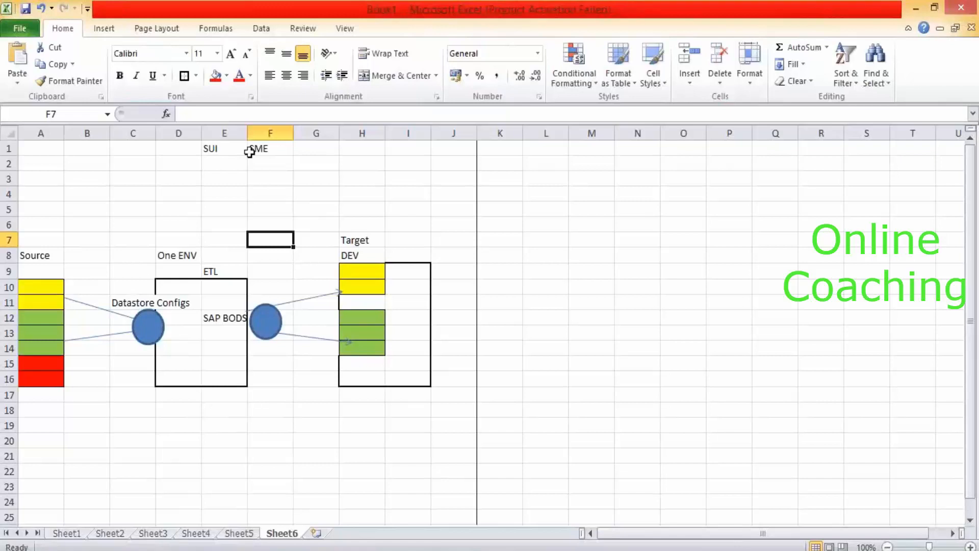
pyautogui.click(154, 315)
pyautogui.click(84, 338)
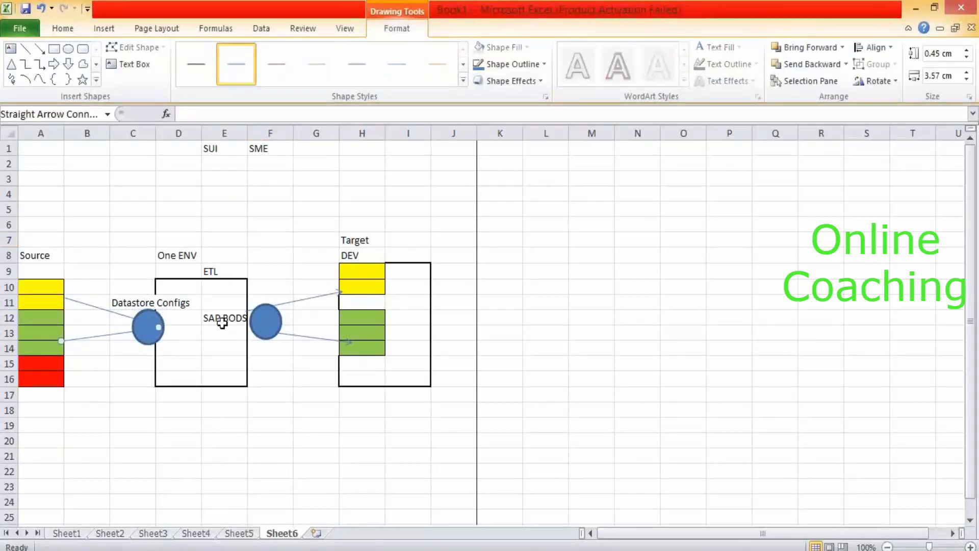
pyautogui.click(357, 335)
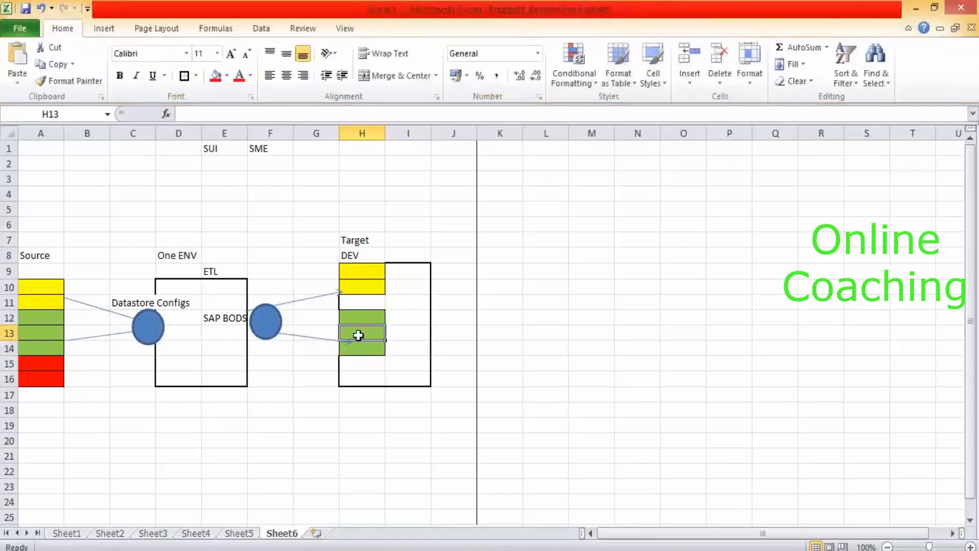
# - Draw straight arrows from the red source cells to the source-side oval and from the target-side oval into the target box near H16
pyautogui.click(108, 37)
pyautogui.click(149, 64)
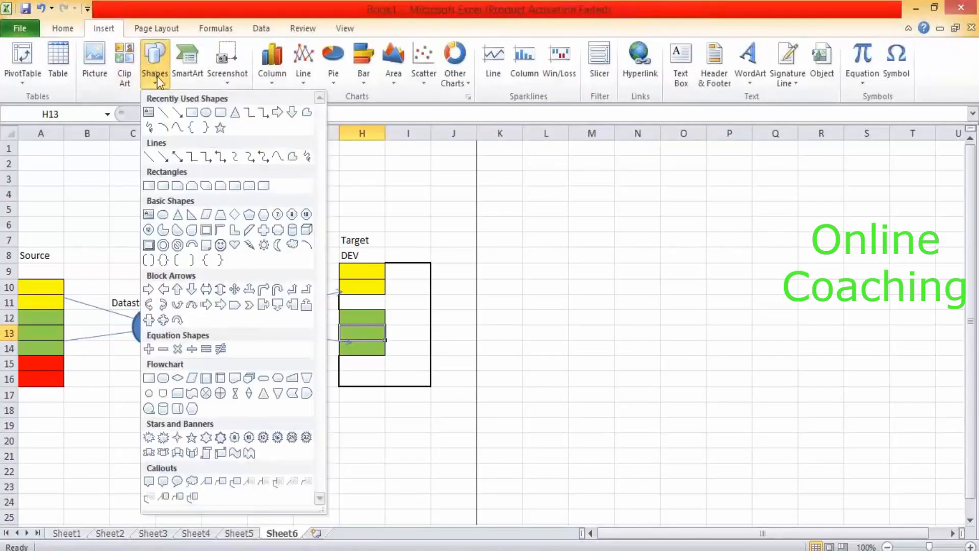
pyautogui.click(179, 129)
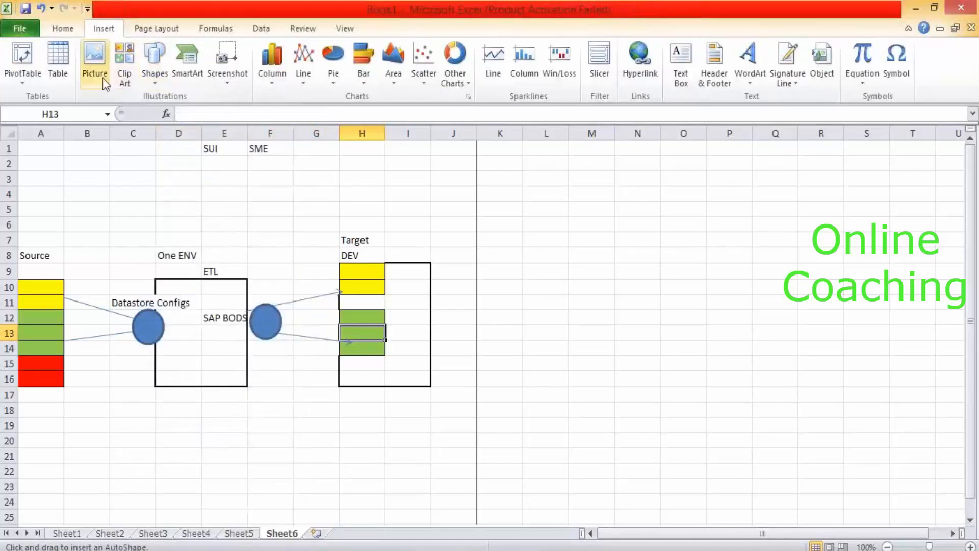
pyautogui.click(156, 76)
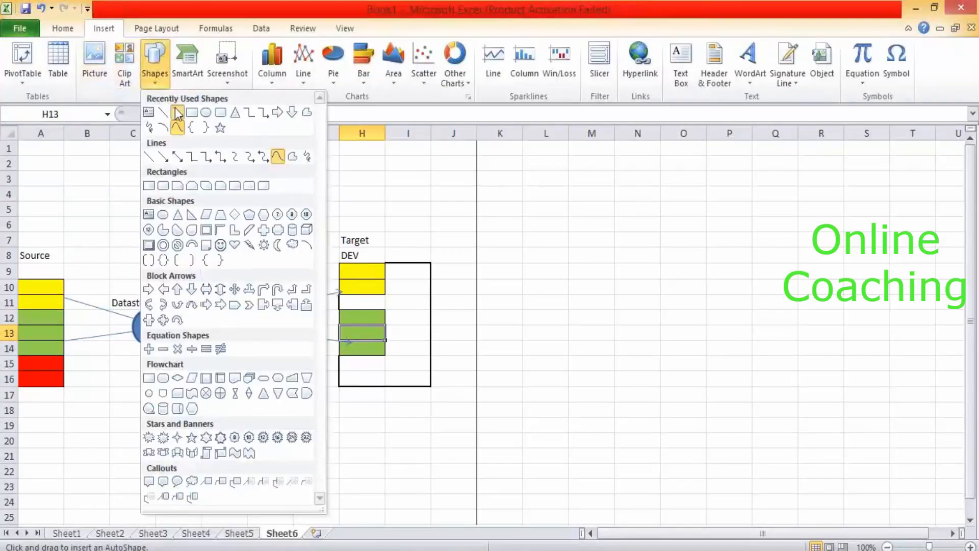
pyautogui.click(176, 111)
pyautogui.moveTo(67, 382)
pyautogui.mouseDown()
pyautogui.moveTo(166, 320)
pyautogui.moveTo(153, 329)
pyautogui.mouseUp()
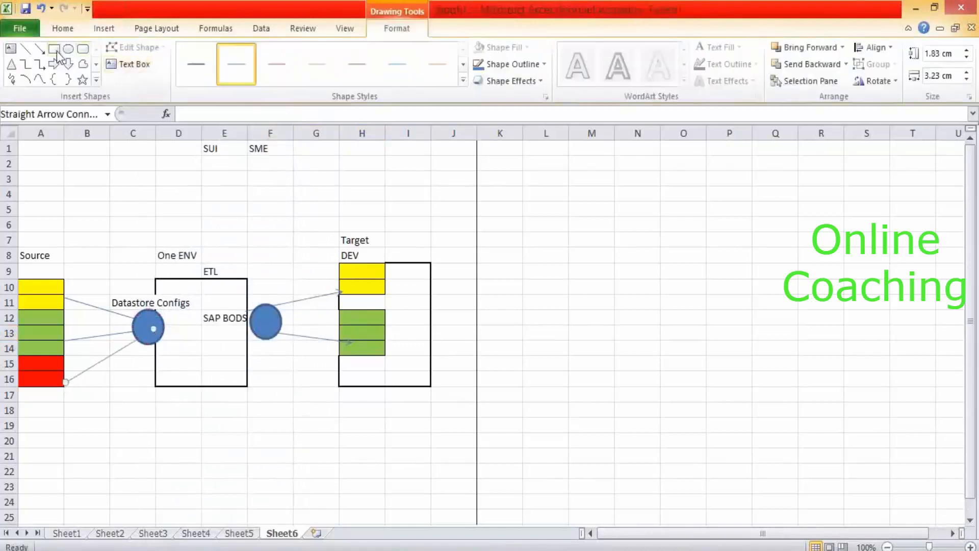
pyautogui.click(40, 51)
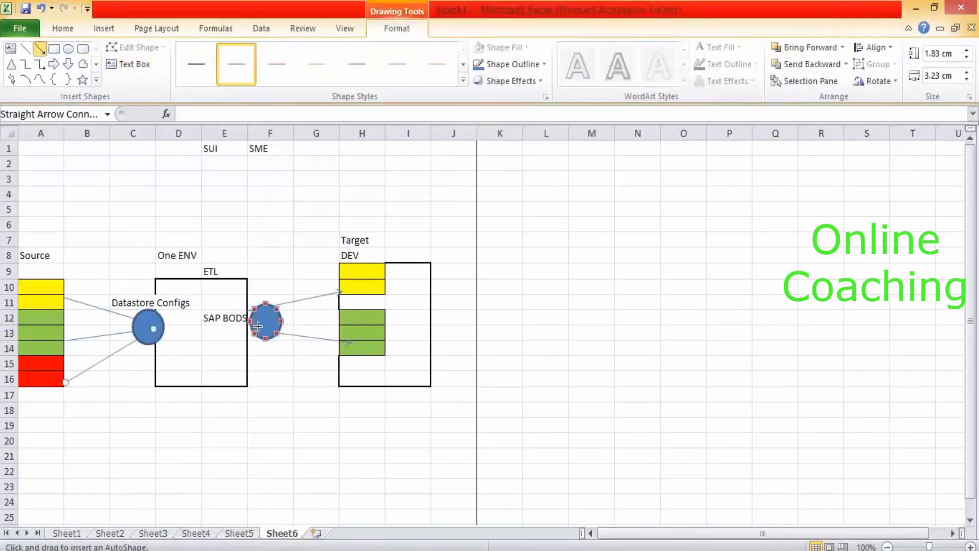
pyautogui.moveTo(258, 326); pyautogui.dragTo(378, 375)
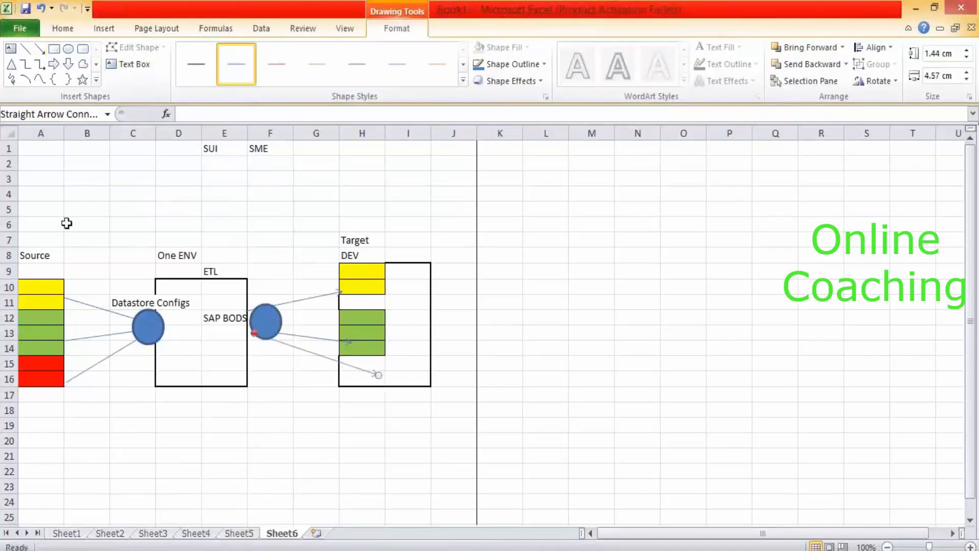
# - Copy the red source cells A15:A16 into the target box starting at cell I15
pyautogui.moveTo(48, 359); pyautogui.dragTo(50, 378)
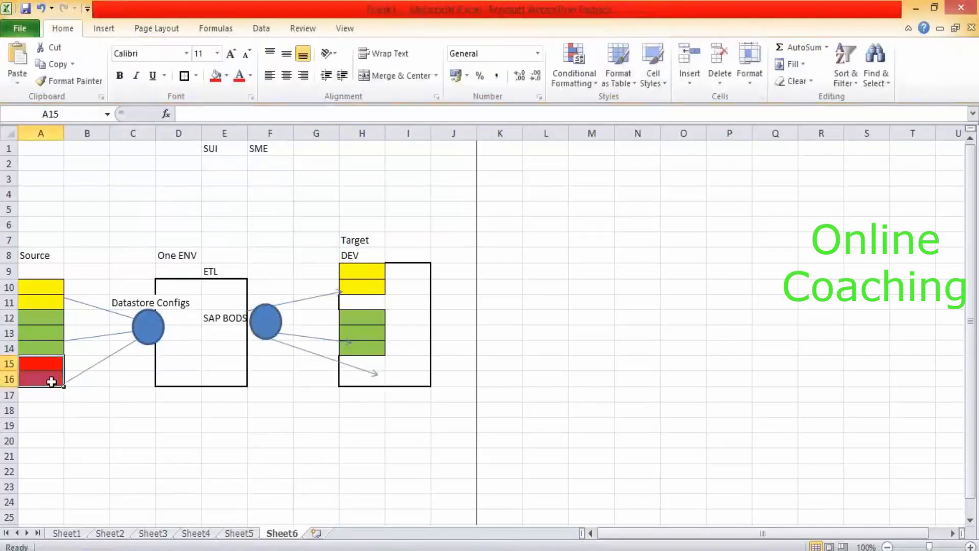
pyautogui.hotkey('ctrl', 'c')
pyautogui.click(406, 364)
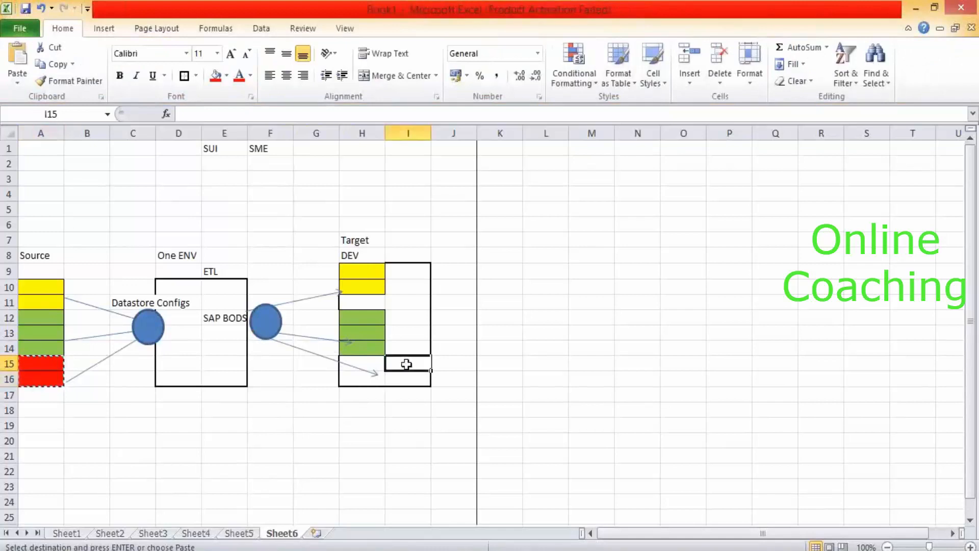
pyautogui.hotkey('ctrl', 'v')
pyautogui.click(282, 455)
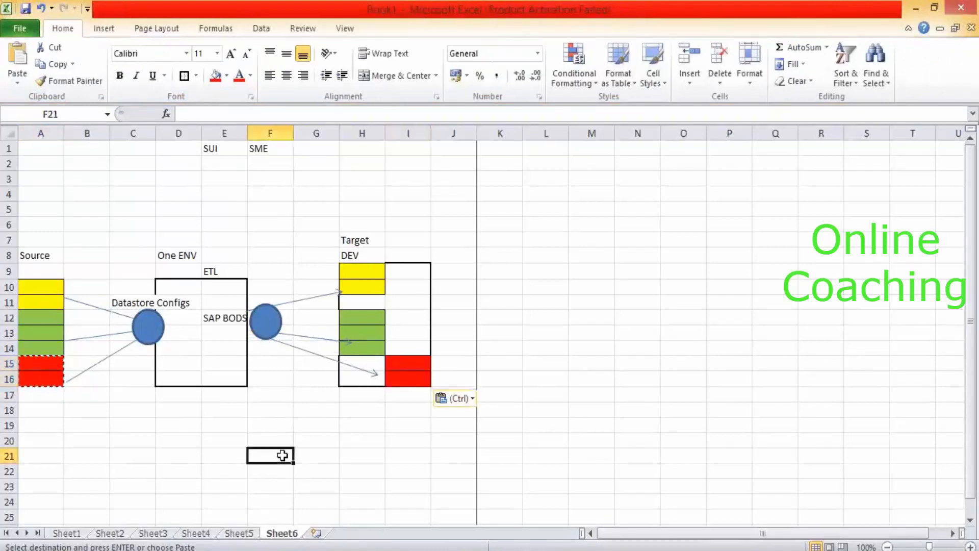
# - Start a datastore list below the diagram with DS_Source in D20 and Ds_Target in D21
pyautogui.click(191, 437)
pyautogui.write('DS_')
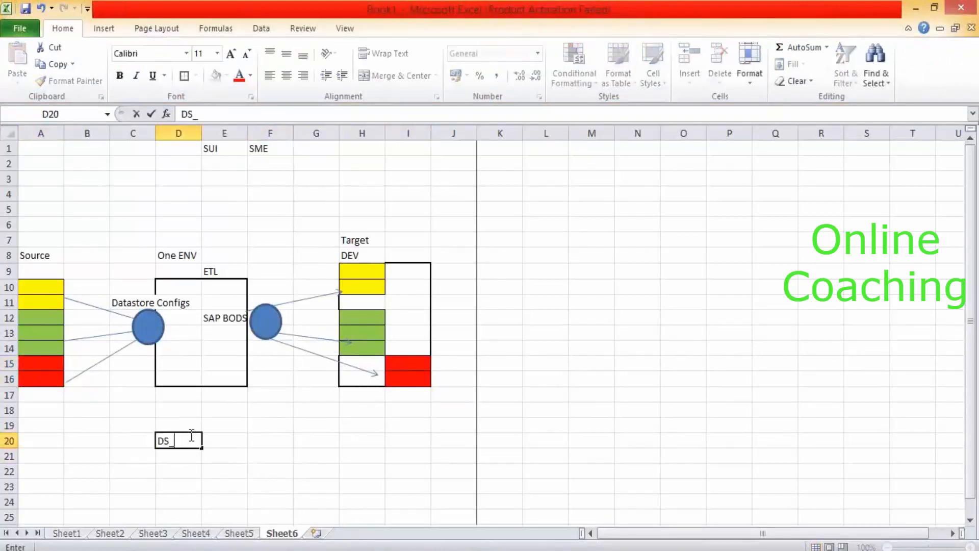
pyautogui.write('Source')
pyautogui.press('Return')
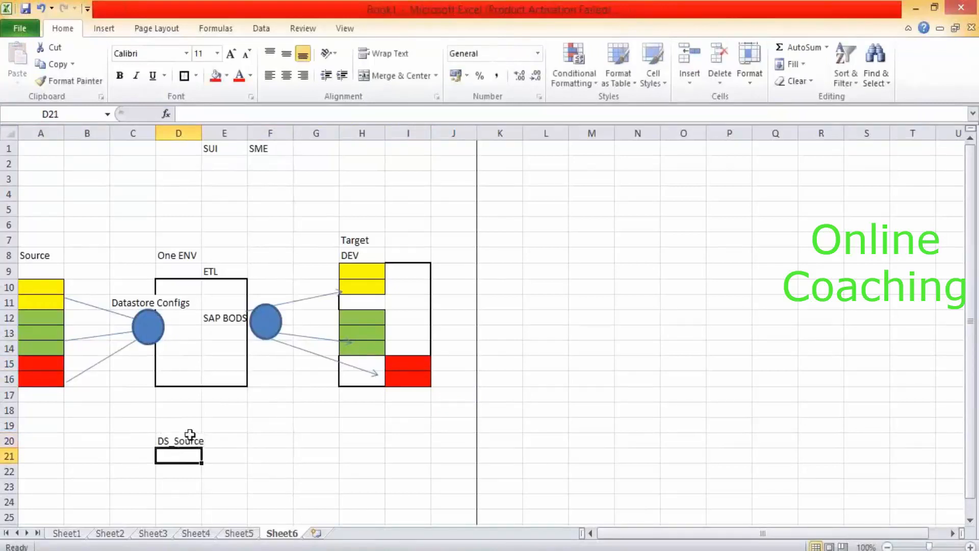
pyautogui.write('Ds_')
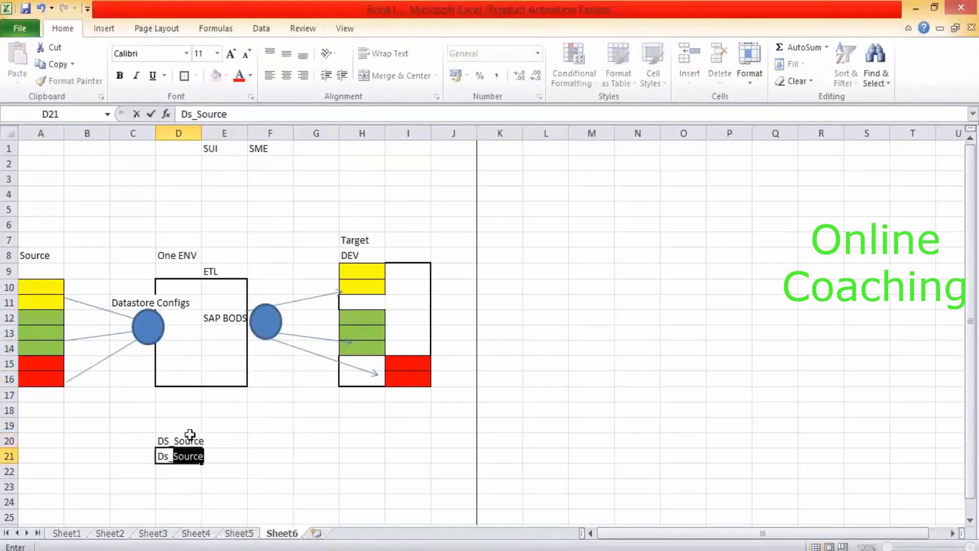
pyautogui.write('Target')
pyautogui.press('Return')
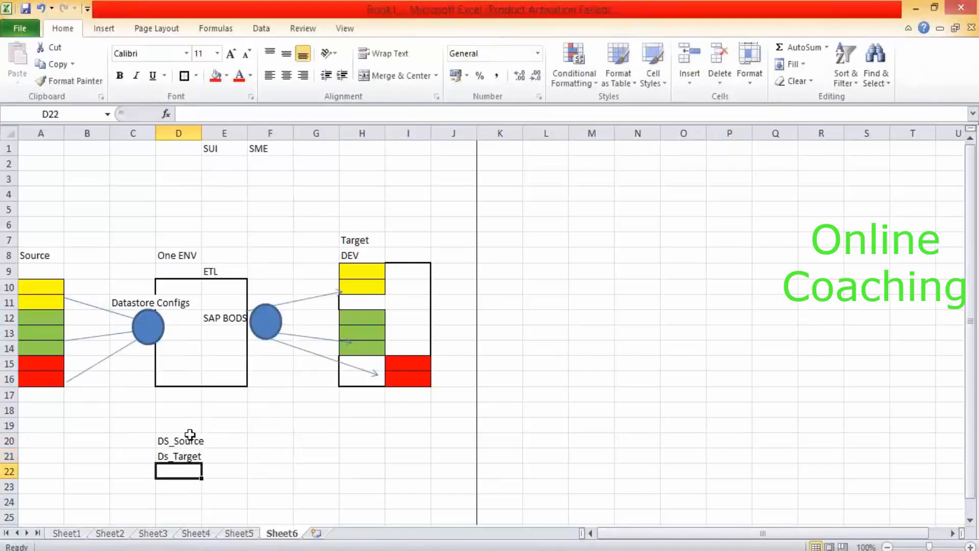
# - Extend the datastore list with DS_SAP in D22, DS_STG in D23 and DS_LKP in D24, and highlight the whole list
pyautogui.write('SA_')
pyautogui.press('BackSpace')
pyautogui.press('BackSpace')
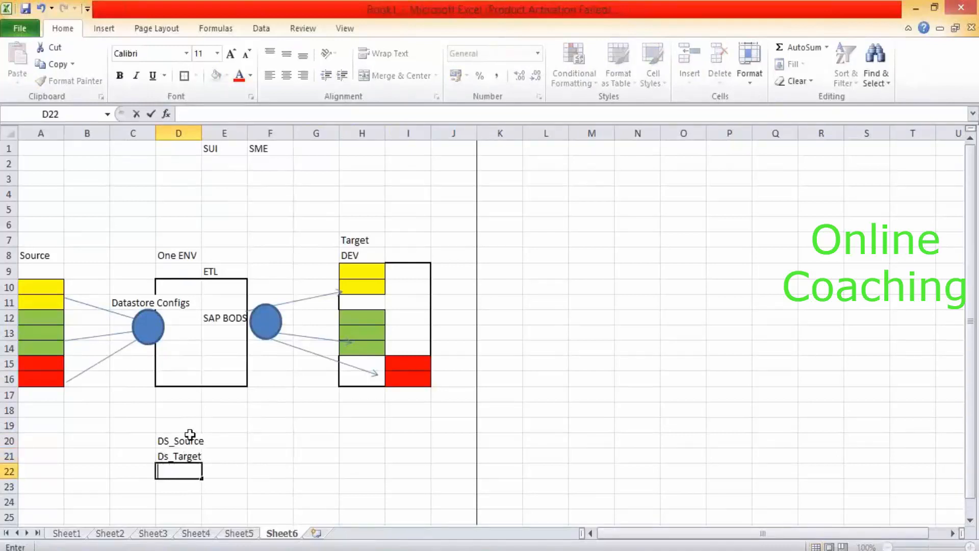
pyautogui.write('DS_SAP')
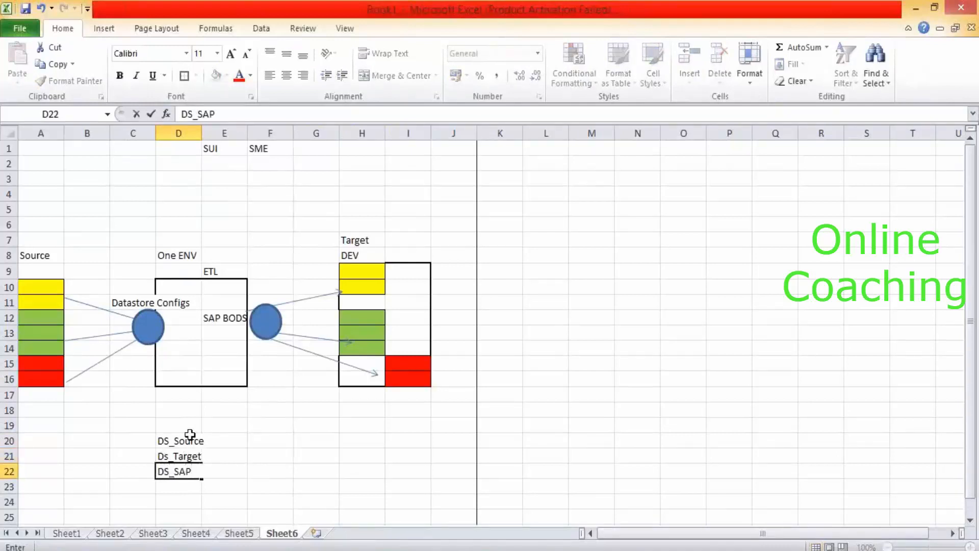
pyautogui.click(186, 494)
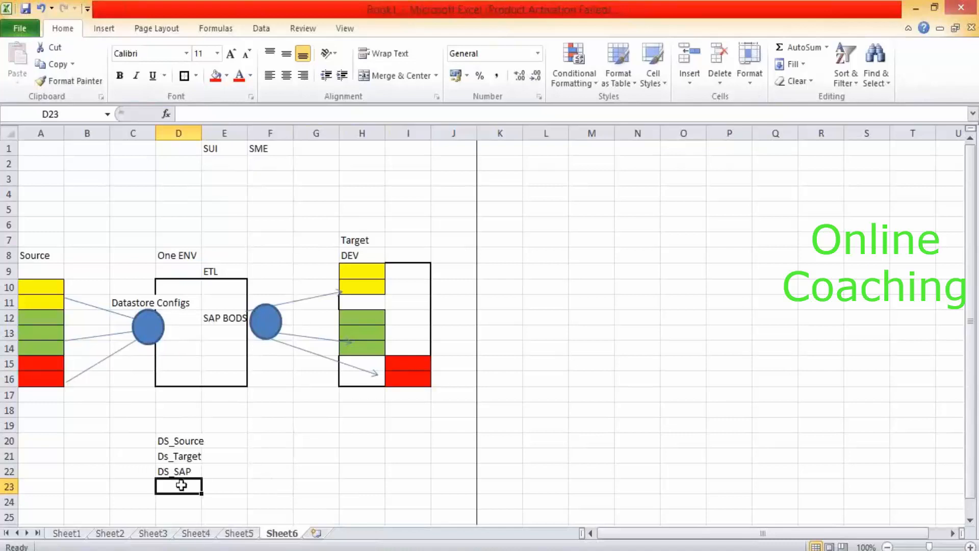
pyautogui.write('DS_')
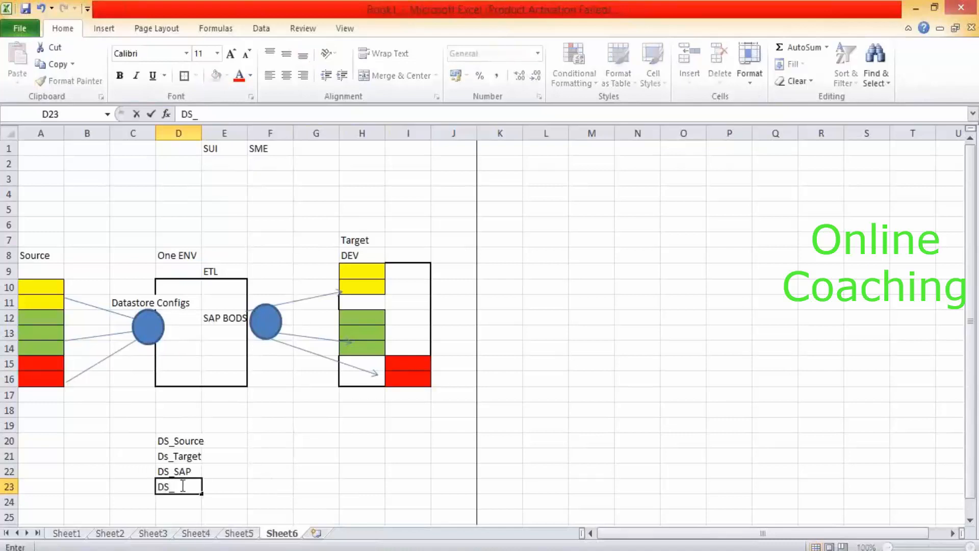
pyautogui.write('STG')
pyautogui.press('Return')
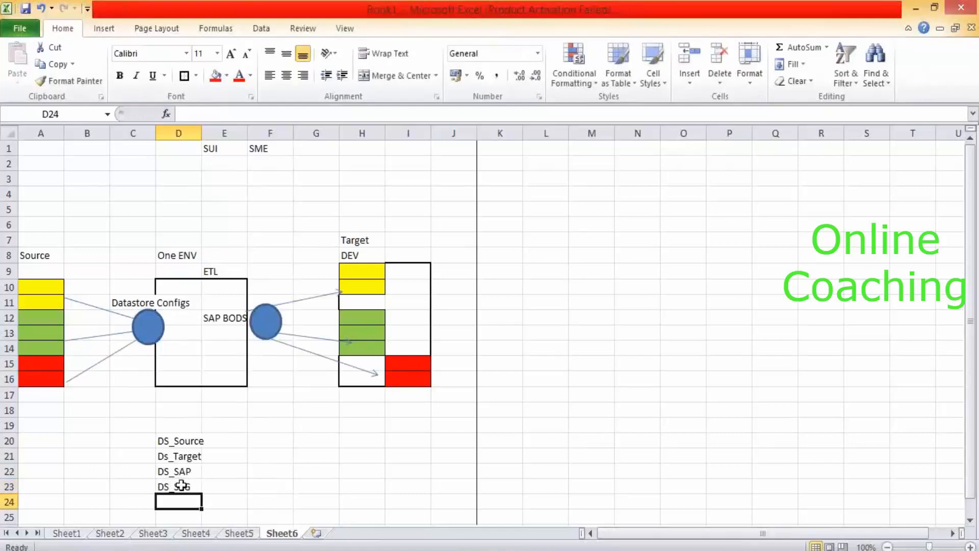
pyautogui.write('DS_LKP')
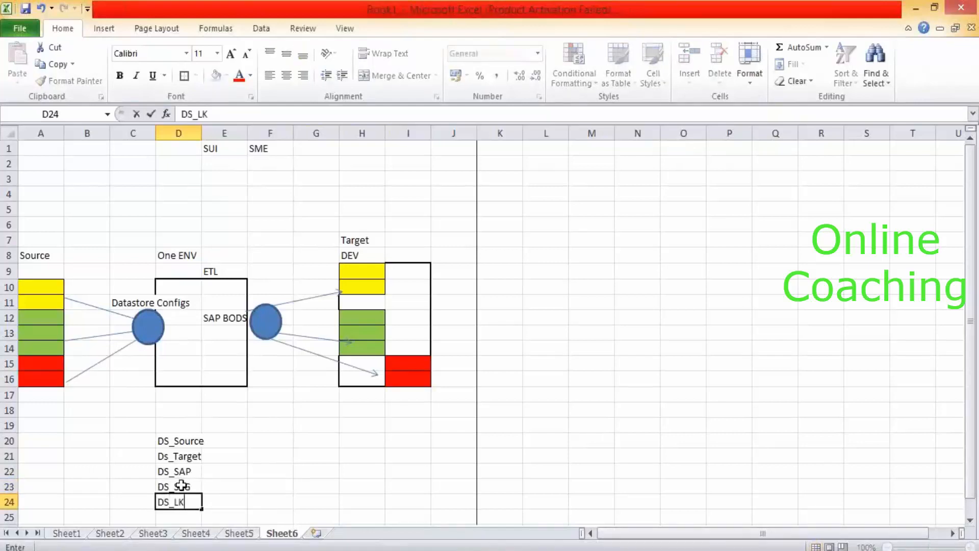
pyautogui.click(287, 452)
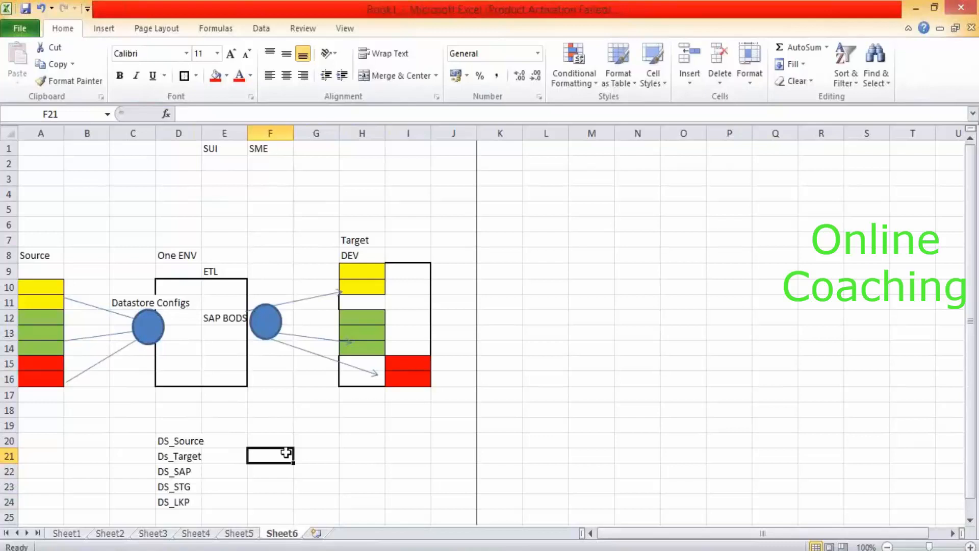
pyautogui.moveTo(176, 443); pyautogui.dragTo(181, 508)
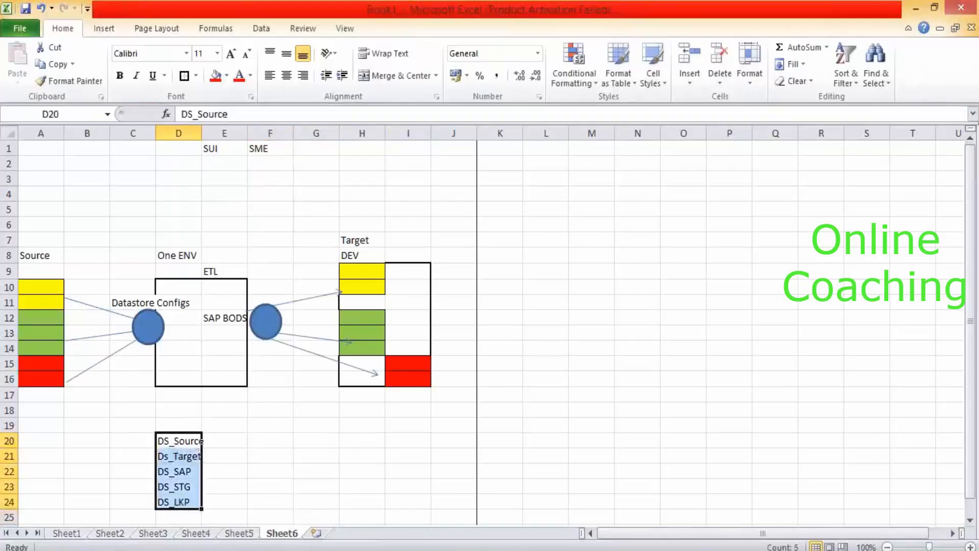
# - Enter the environment headings DEV, QA and PROD in cells E19, F19 and G19 above the datastore list
pyautogui.click(187, 423)
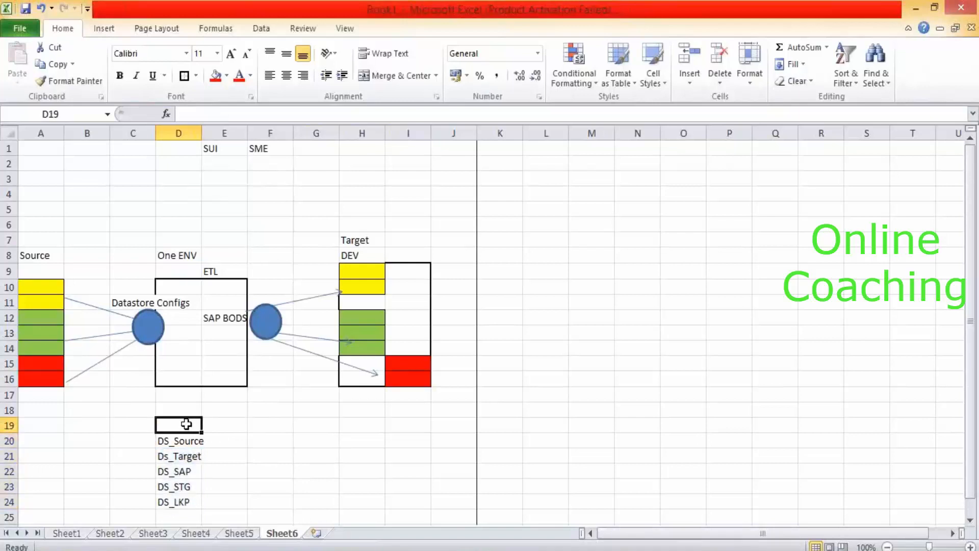
pyautogui.press('Right')
pyautogui.write('DEV')
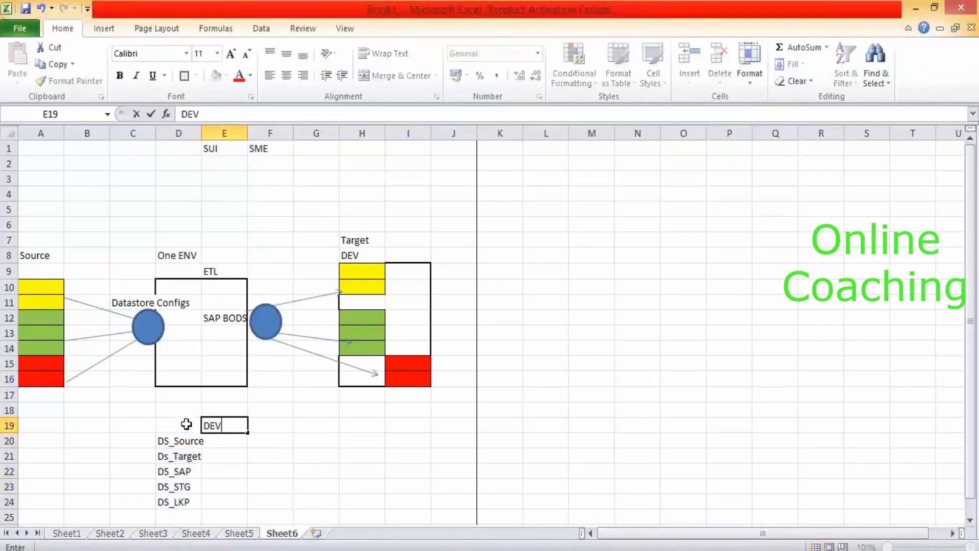
pyautogui.press('Tab')
pyautogui.write('QA')
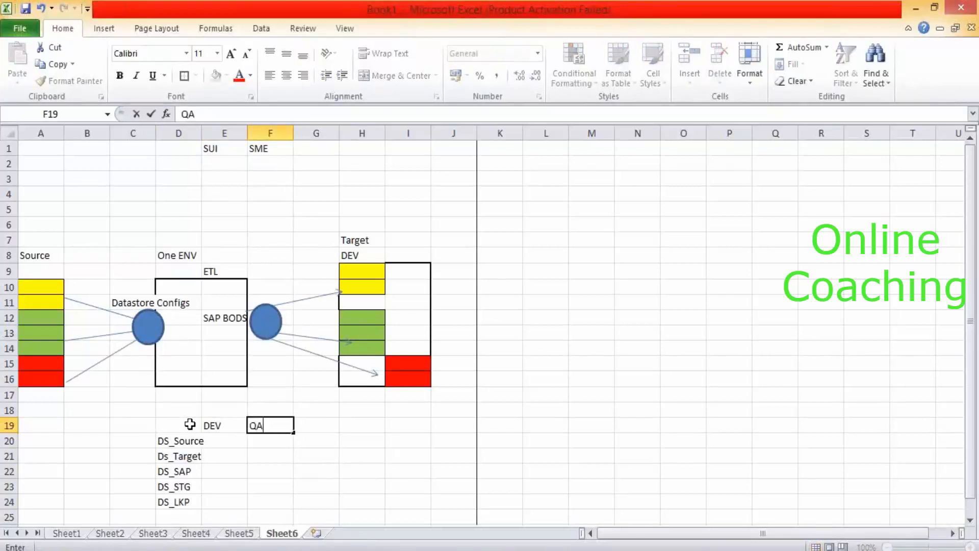
pyautogui.press('Tab')
pyautogui.write('PROD')
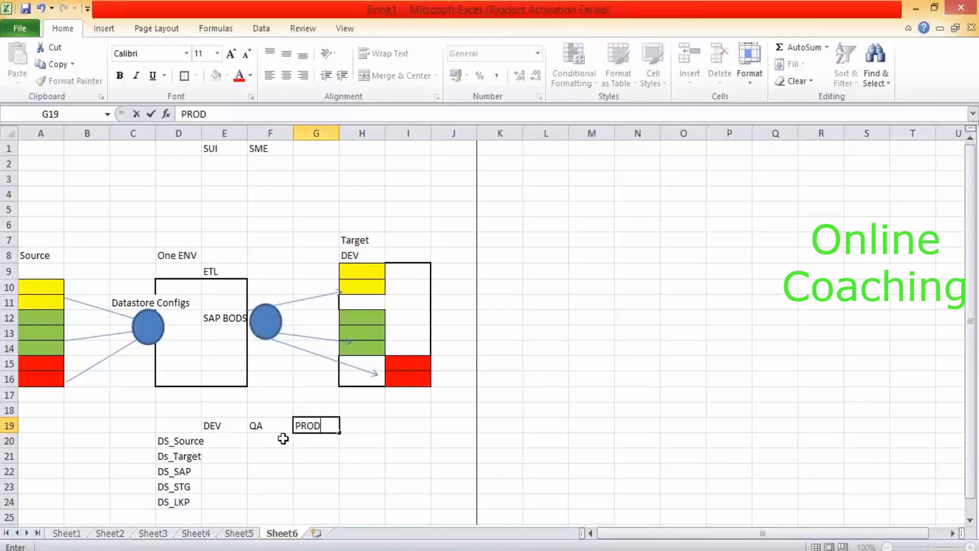
pyautogui.click(254, 440)
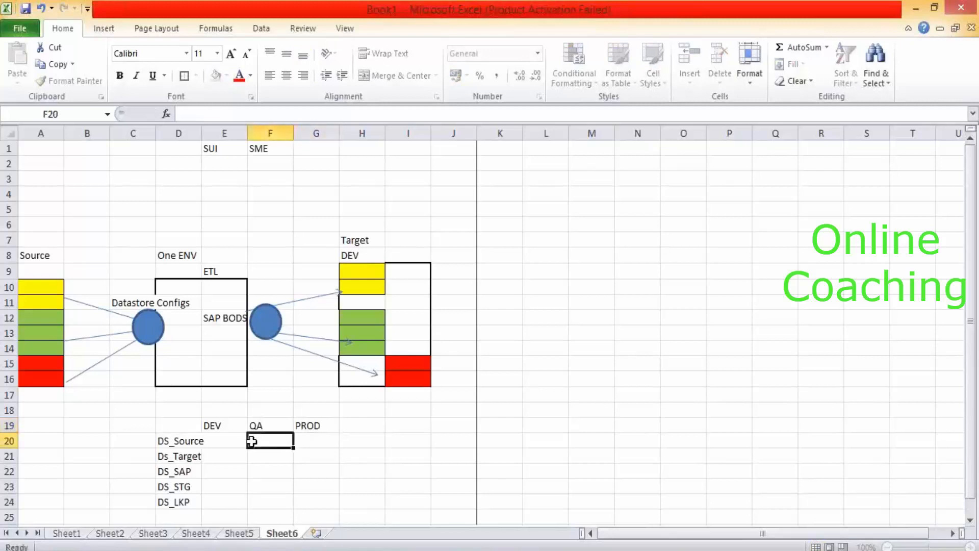
# - Highlight the datastore names and enter Y for each of them under DEV in cells E20:E24
pyautogui.click(240, 443)
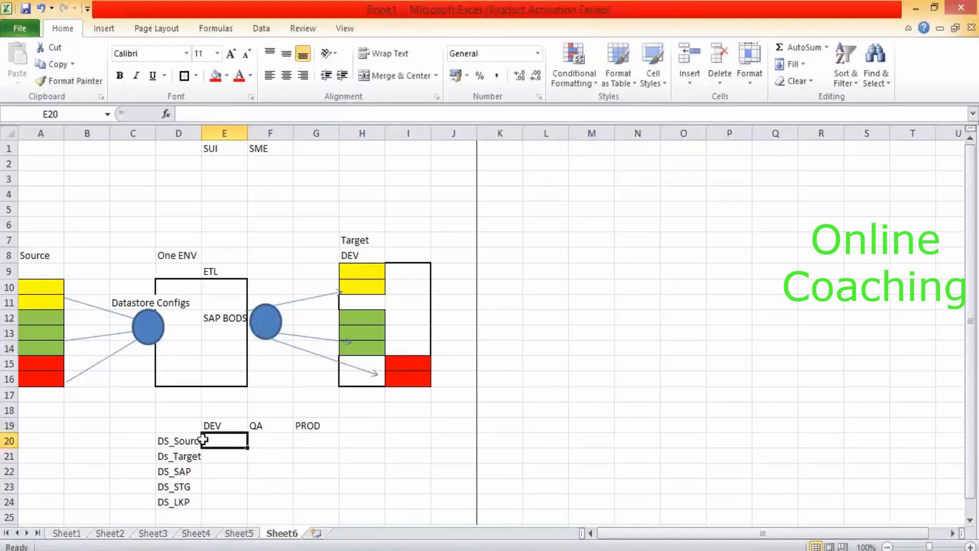
pyautogui.moveTo(189, 442); pyautogui.dragTo(188, 507)
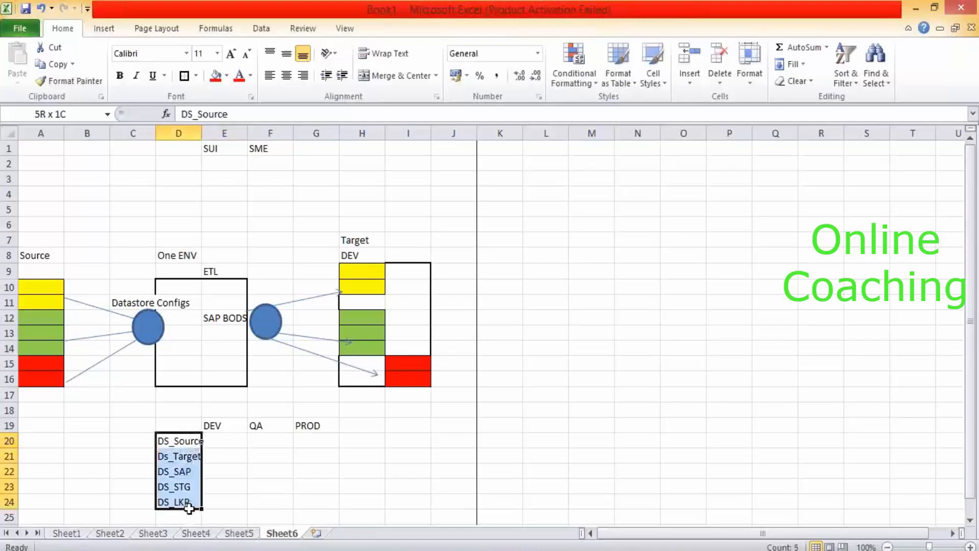
pyautogui.click(225, 436)
pyautogui.write('Y')
pyautogui.press('Return')
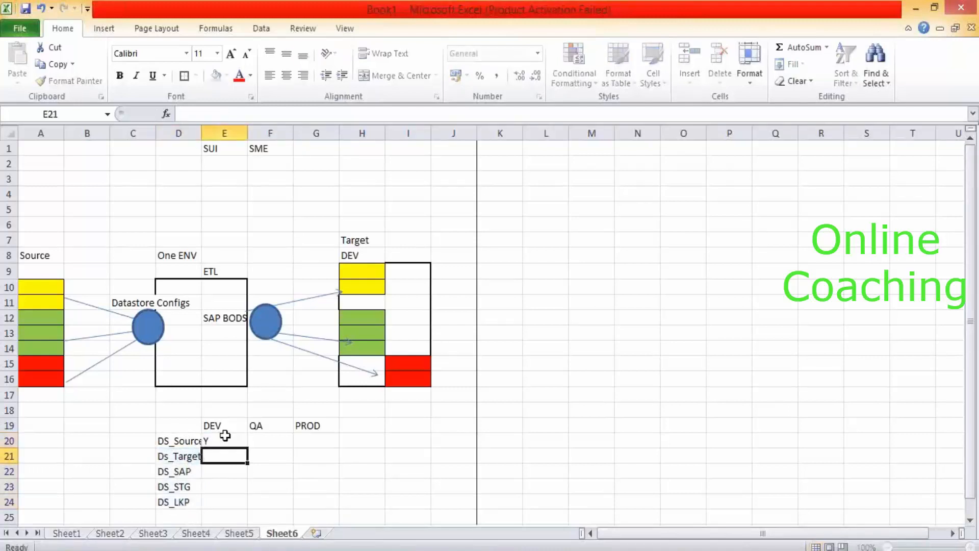
pyautogui.write('Y')
pyautogui.press('Return')
pyautogui.write('Y')
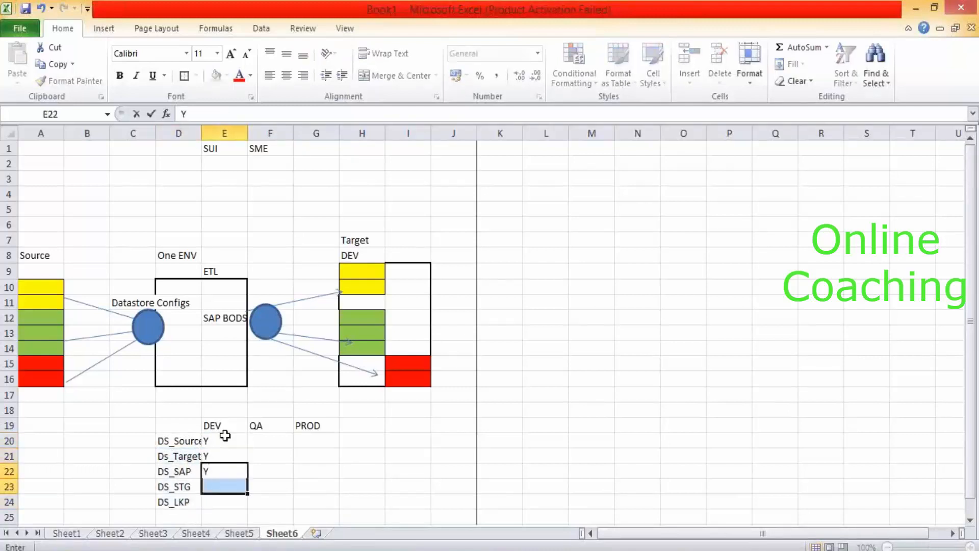
pyautogui.press('Return')
pyautogui.write('Y')
pyautogui.press('Return')
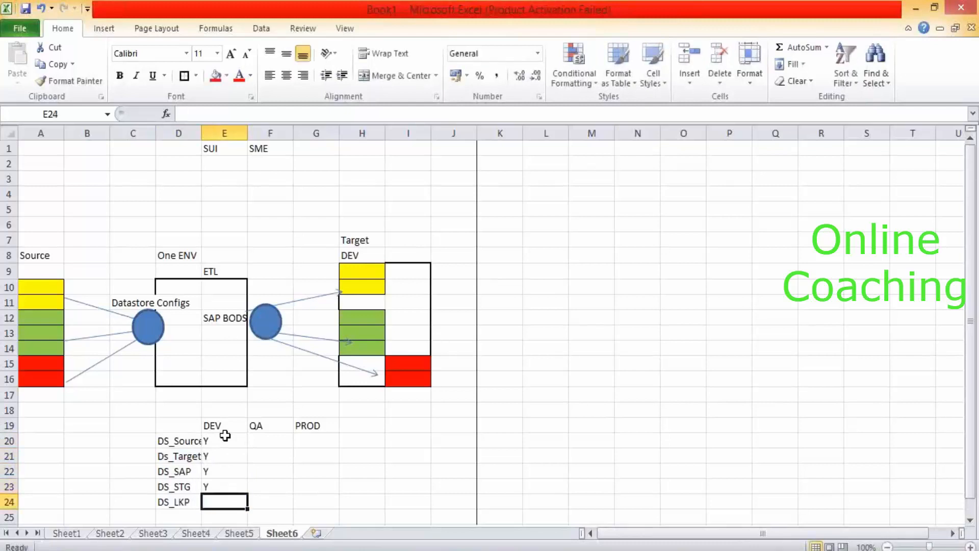
pyautogui.write('Y')
pyautogui.press('Tab')
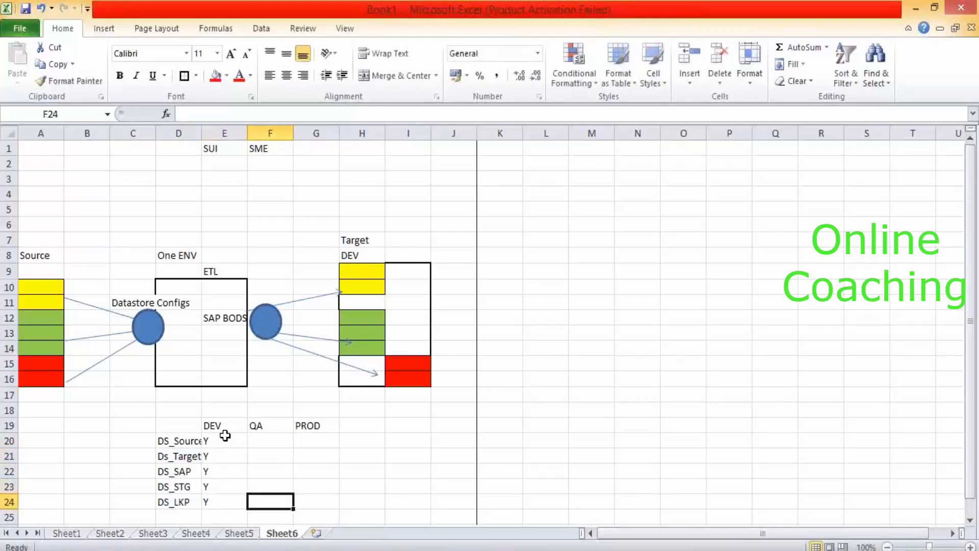
# - Copy the Y entries in E20:E24 into the QA column, starting at cell F20
pyautogui.press('Up')
pyautogui.press('Up')
pyautogui.press('Up')
pyautogui.press('Up')
pyautogui.press('Down')
pyautogui.press('Up')
pyautogui.press('Up')
pyautogui.press('Left')
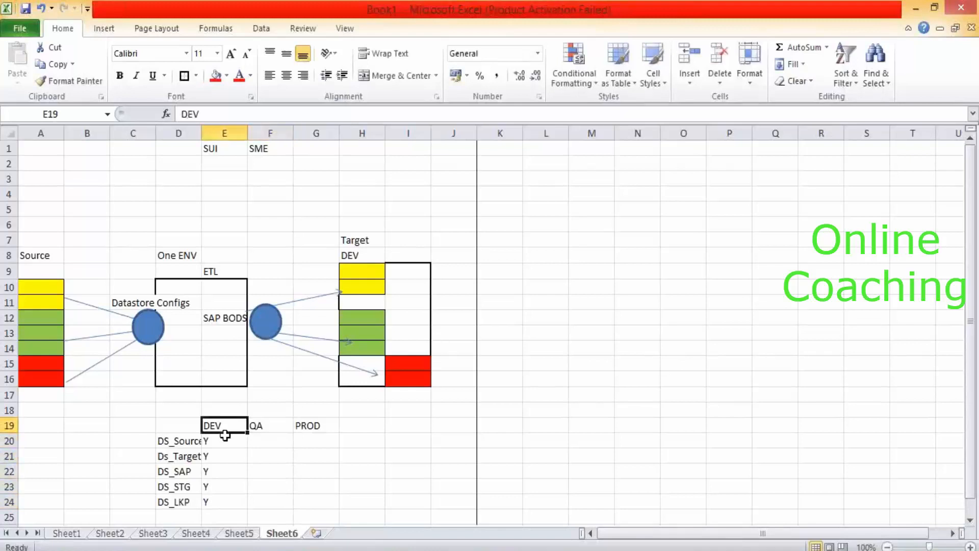
pyautogui.press('Down')
pyautogui.hotkey('shift', 'Down')
pyautogui.hotkey('shift', 'Down')
pyautogui.hotkey('shift', 'Down')
pyautogui.hotkey('shift', 'Down')
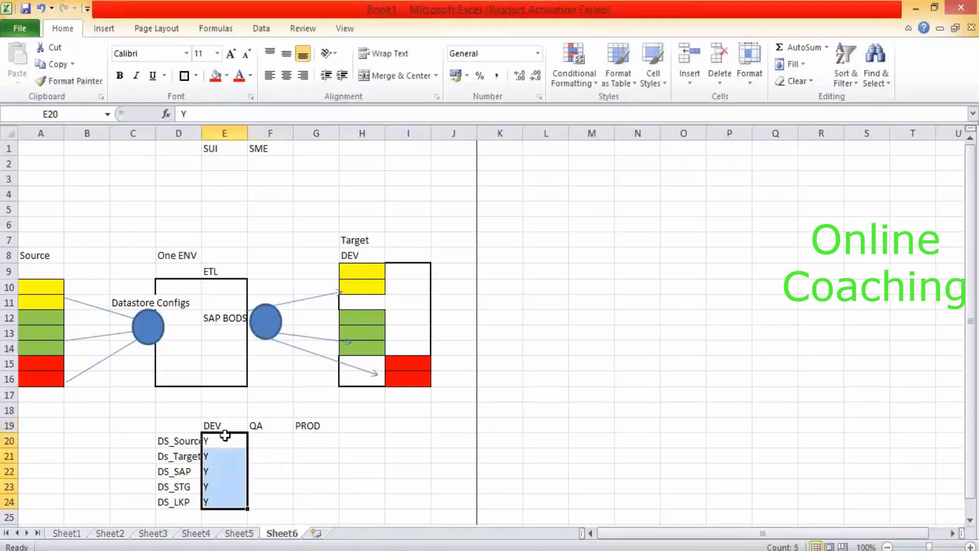
pyautogui.hotkey('ctrl', 'c')
pyautogui.press('Right')
pyautogui.press('Right')
pyautogui.press('Left')
pyautogui.hotkey('ctrl', 'v')
pyautogui.press('Right')
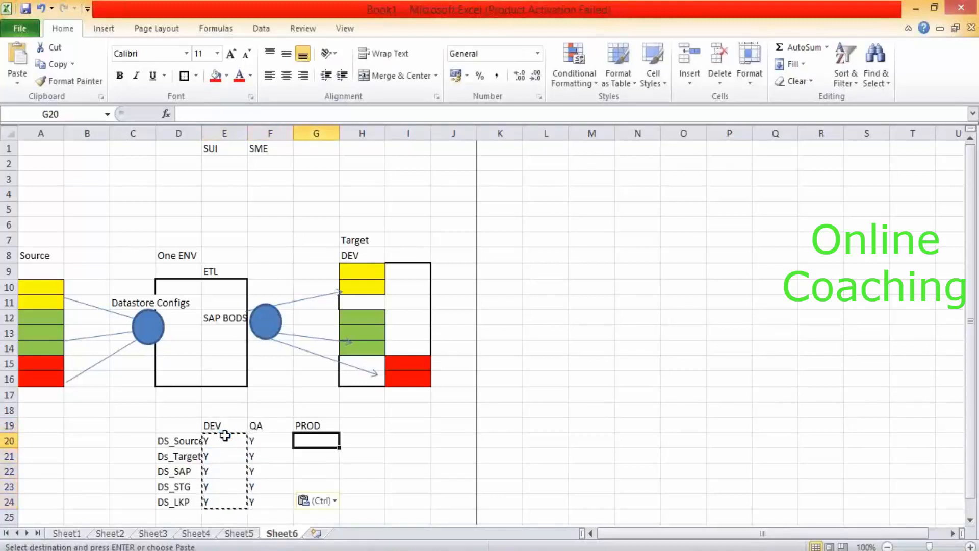
# - Paste the copied Y entries into the PROD column, filling G20:G24 for all five datastores
pyautogui.hotkey('ctrl', 'v')
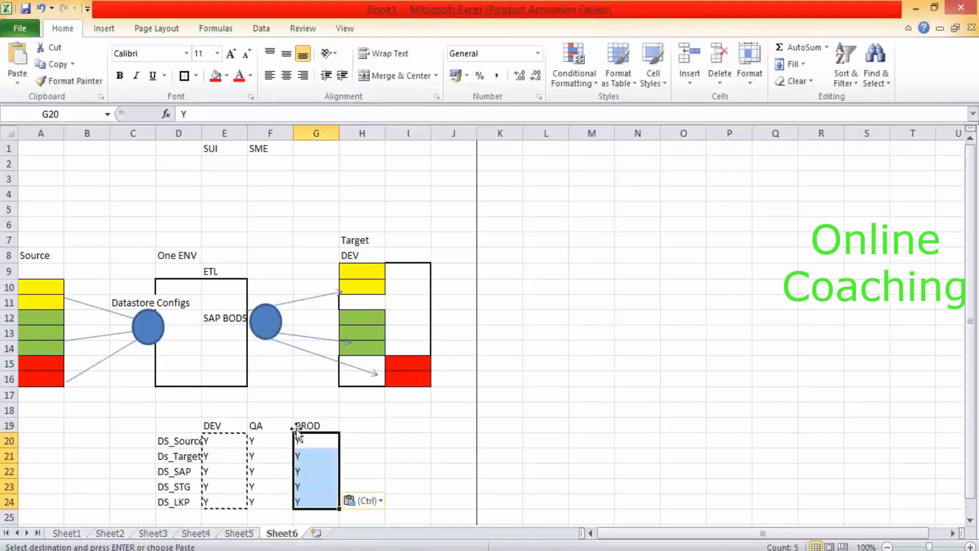
pyautogui.click(376, 438)
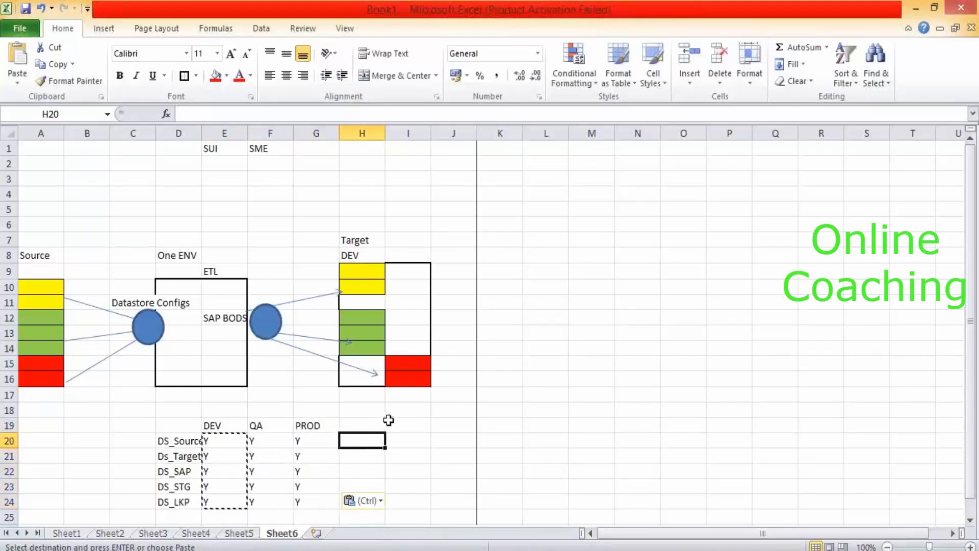
pyautogui.doubleClick(390, 421)
# - Enter the heading System _Cong in cell E18 above the environment headings
pyautogui.click(220, 408)
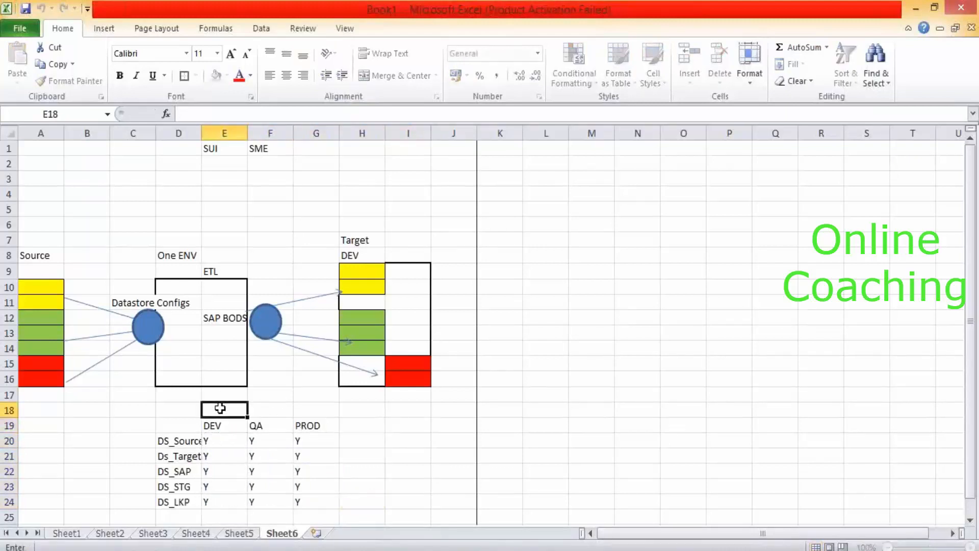
pyautogui.write('System')
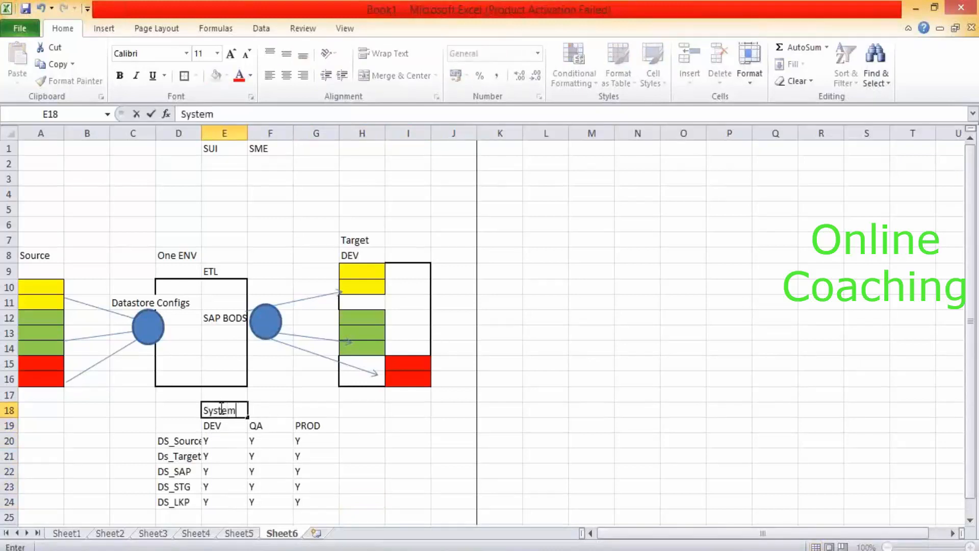
pyautogui.write(' _Cong')
pyautogui.click(410, 437)
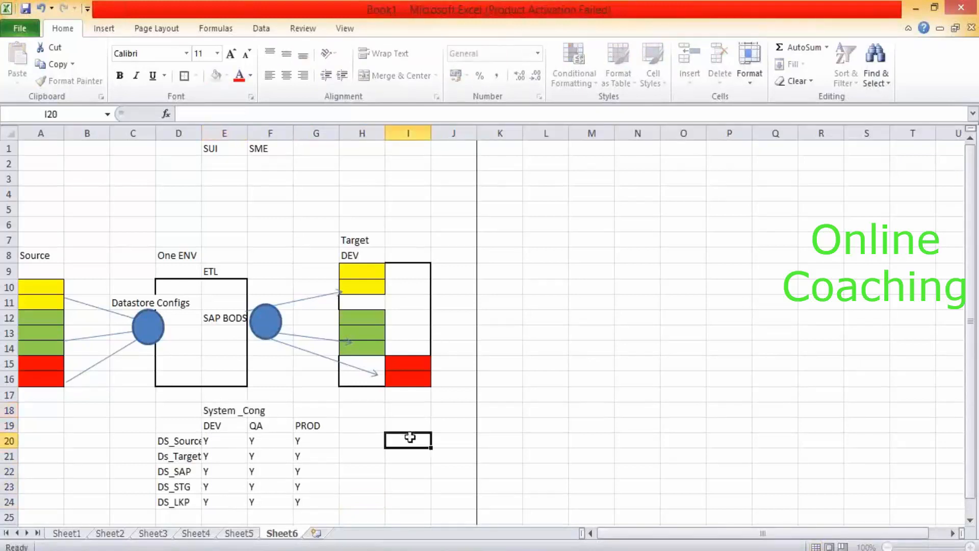
# - Examine the configuration matrix by highlighting the DEV entries in E20:E24 and the heading cells in row 18
pyautogui.click(238, 424)
pyautogui.keyDown('shift'); pyautogui.click(227, 503); pyautogui.keyUp('shift')
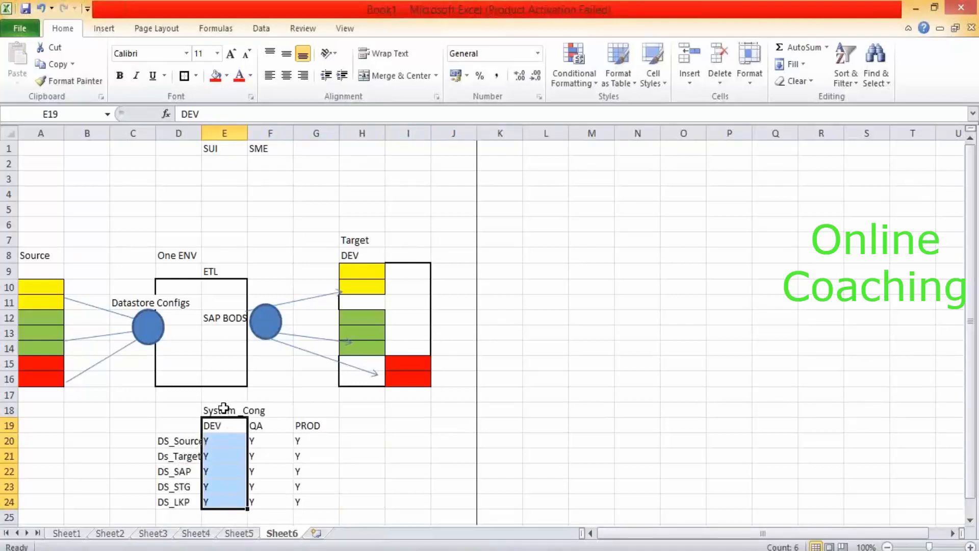
pyautogui.click(225, 408)
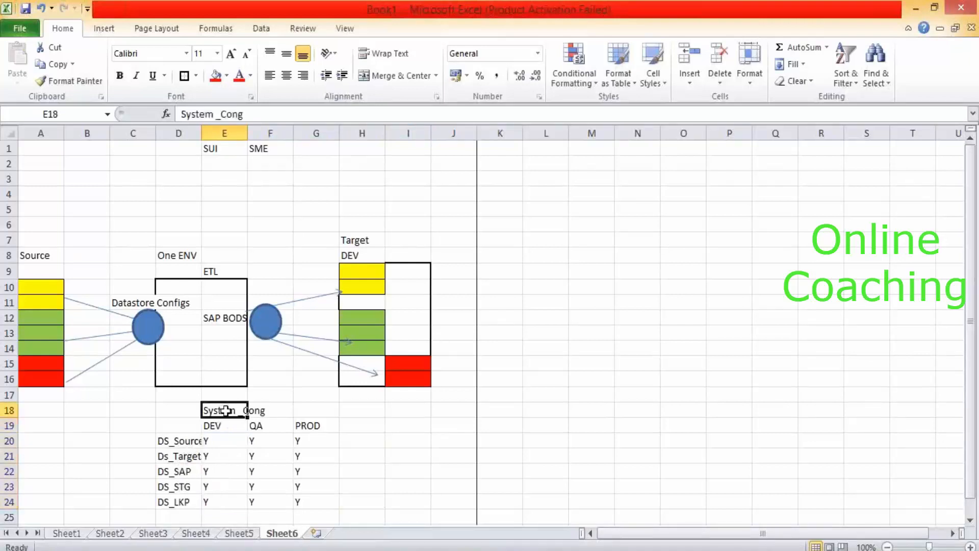
pyautogui.click(221, 440)
pyautogui.moveTo(220, 440); pyautogui.dragTo(217, 499)
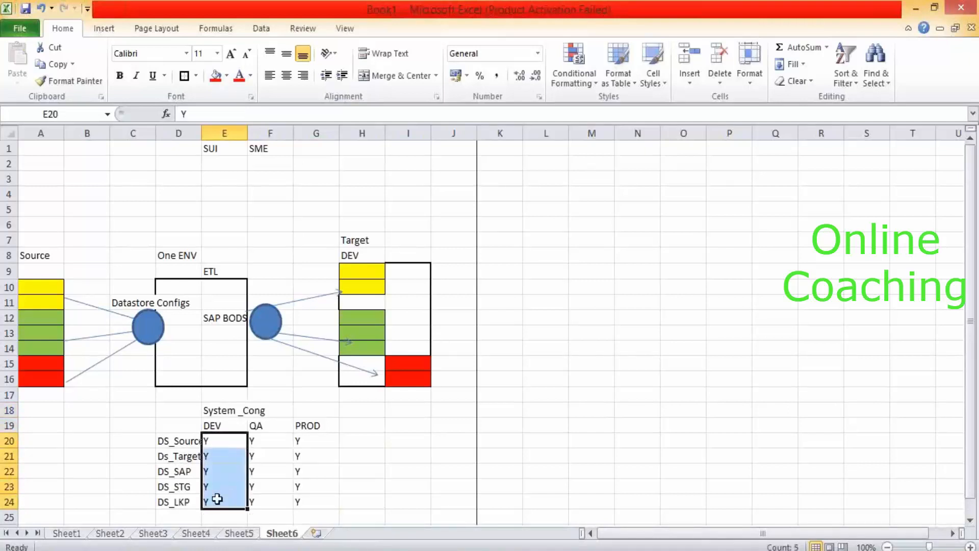
pyautogui.click(280, 410)
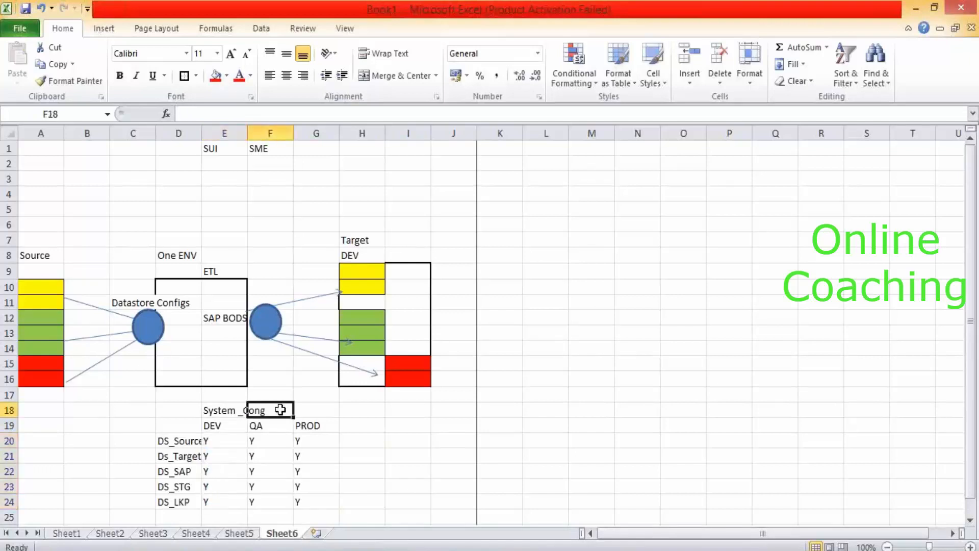
pyautogui.click(321, 405)
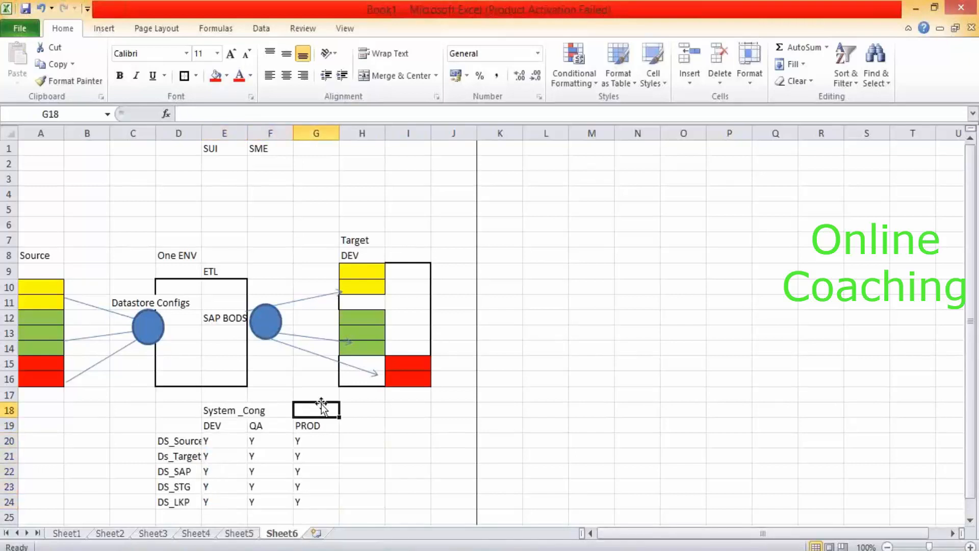
pyautogui.moveTo(215, 442); pyautogui.dragTo(215, 501)
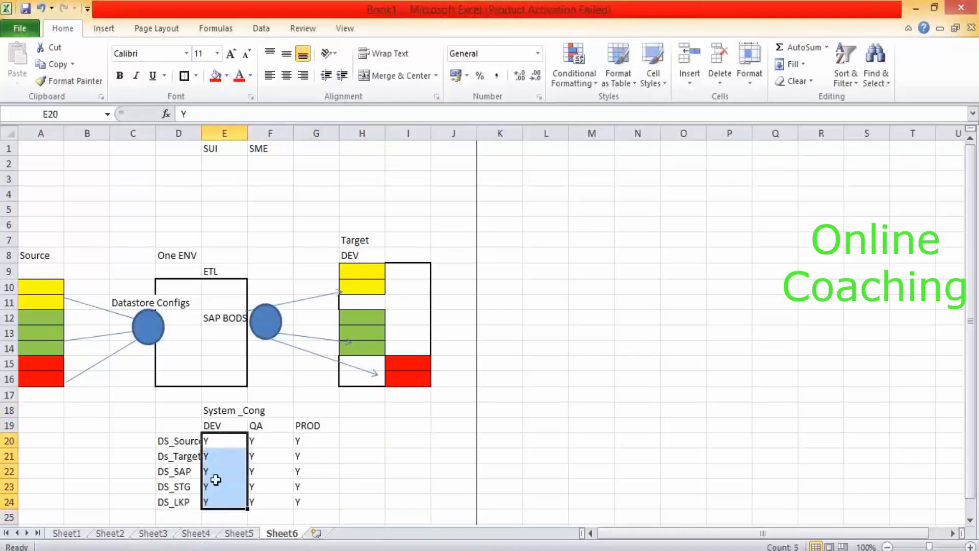
pyautogui.click(221, 410)
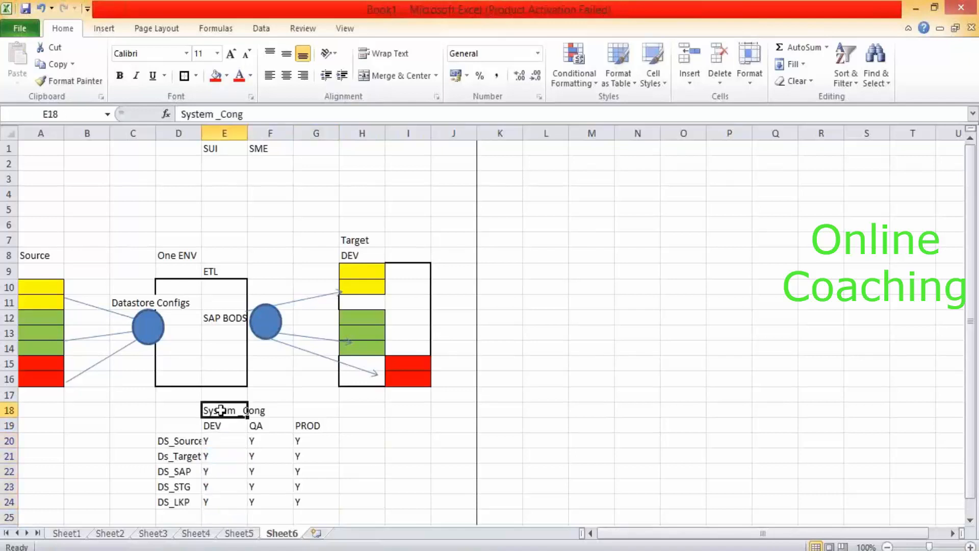
# - List two notes beside the matrix: 1) DS_Conf in B20 and 2) System Confis in B21
pyautogui.click(70, 438)
pyautogui.write('1) DS_COn')
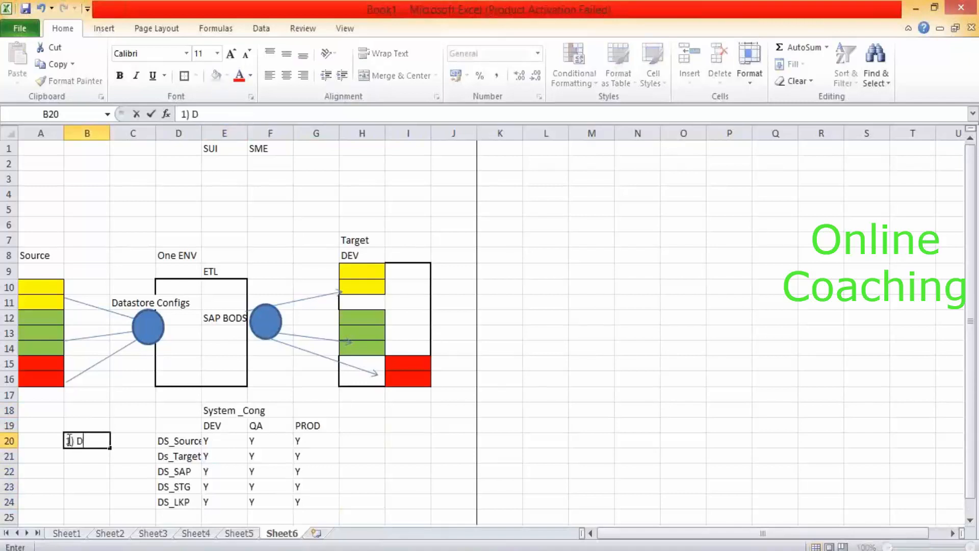
pyautogui.press('BackSpace')
pyautogui.press('BackSpace')
pyautogui.write('onf')
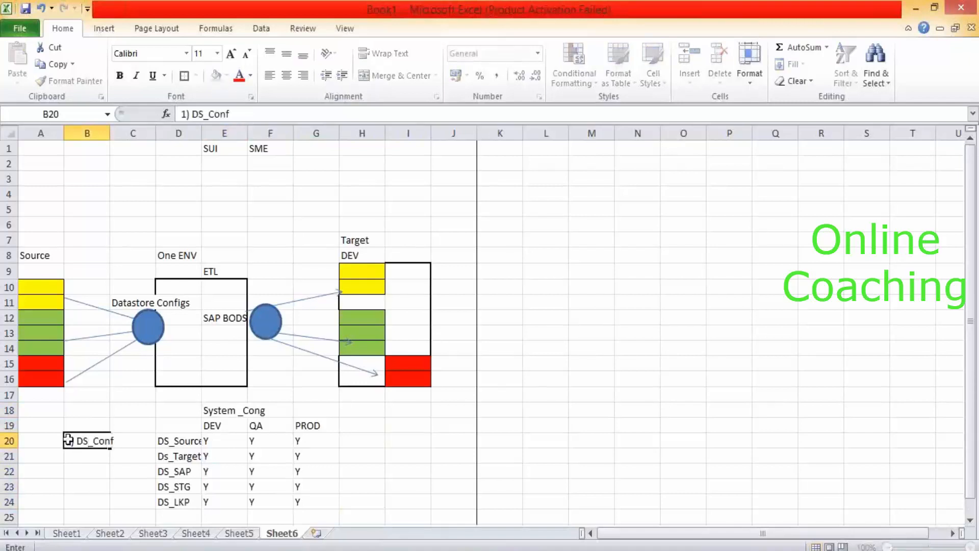
pyautogui.press('Return')
pyautogui.write('2)')
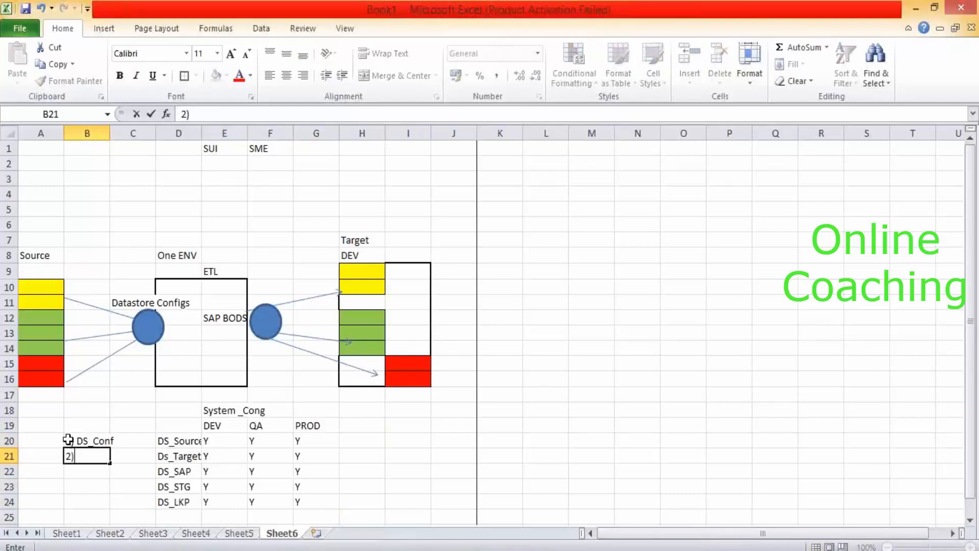
pyautogui.write(' System Confi')
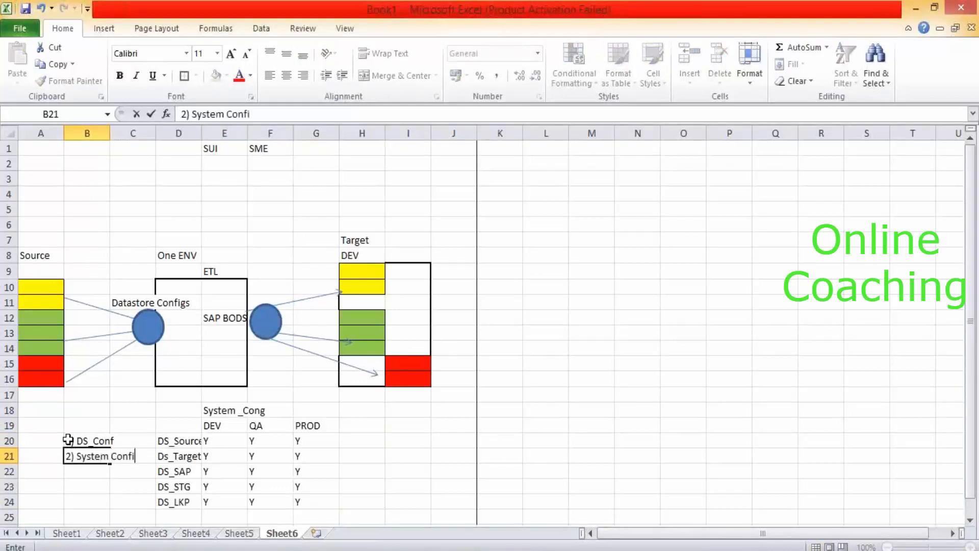
pyautogui.write('s')
pyautogui.click(343, 454)
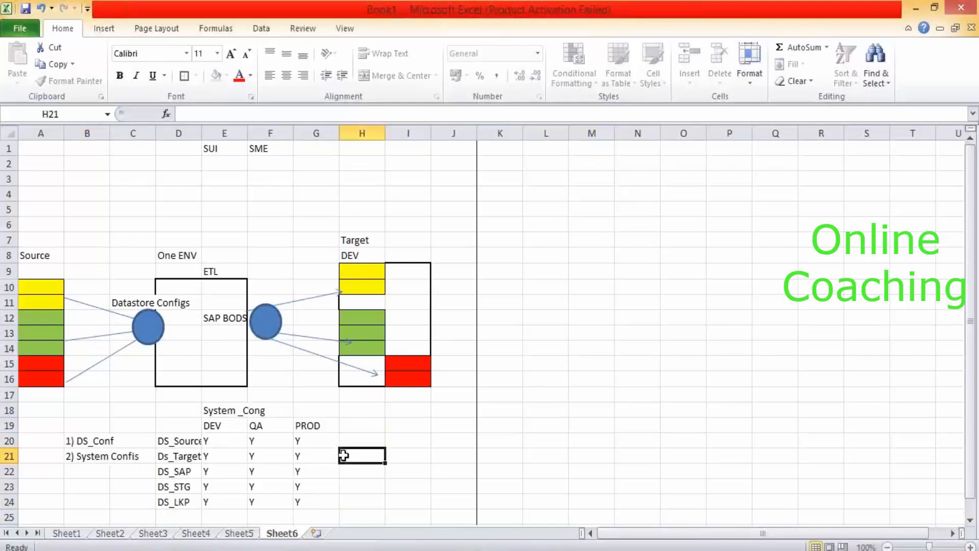
# - Point out the DS_Conf note in B20 and the Datastore Configs circle in the ETL diagram
pyautogui.click(104, 443)
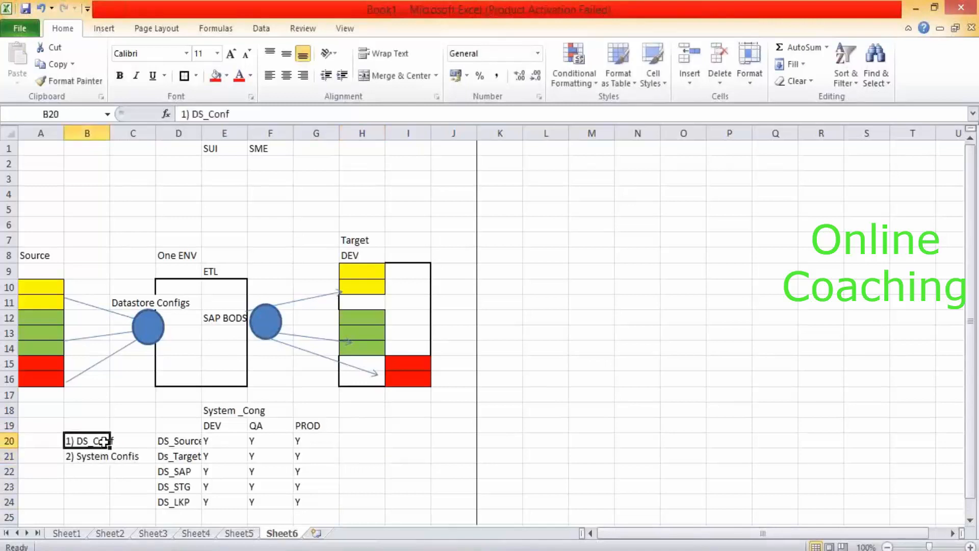
pyautogui.click(148, 329)
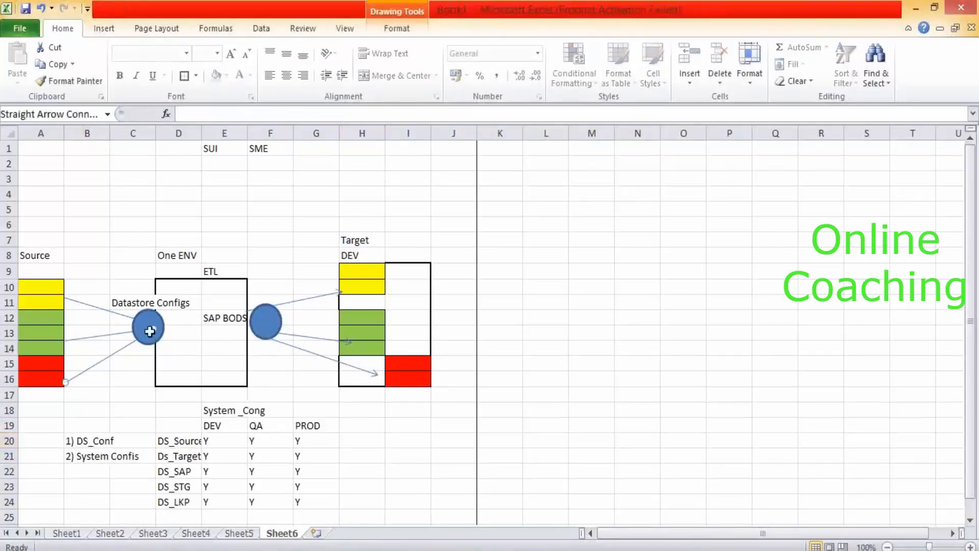
pyautogui.click(170, 325)
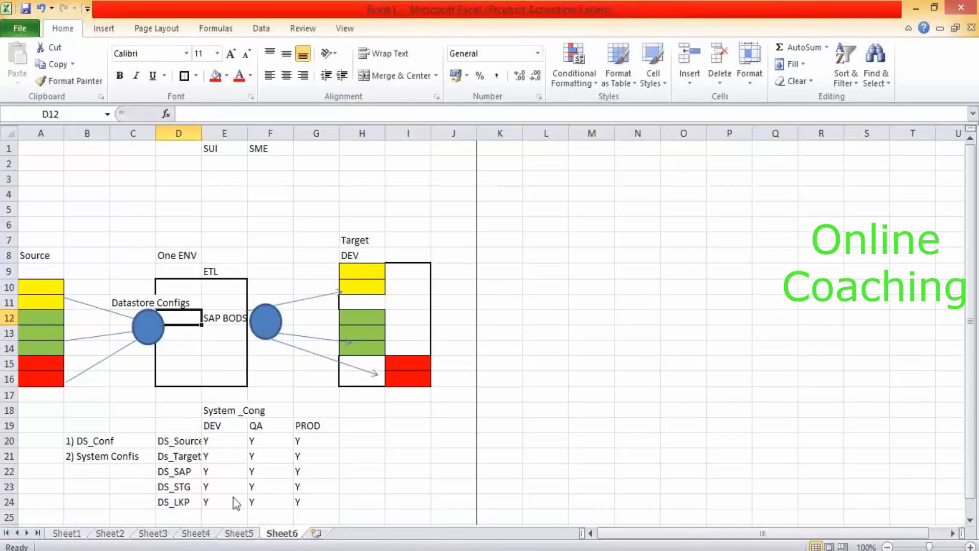
# - Switch to SAP Data Services Designer and expand the DS_DB_SRC datastore in the Local Object Library
pyautogui.hotkey('alt', 'Tab')
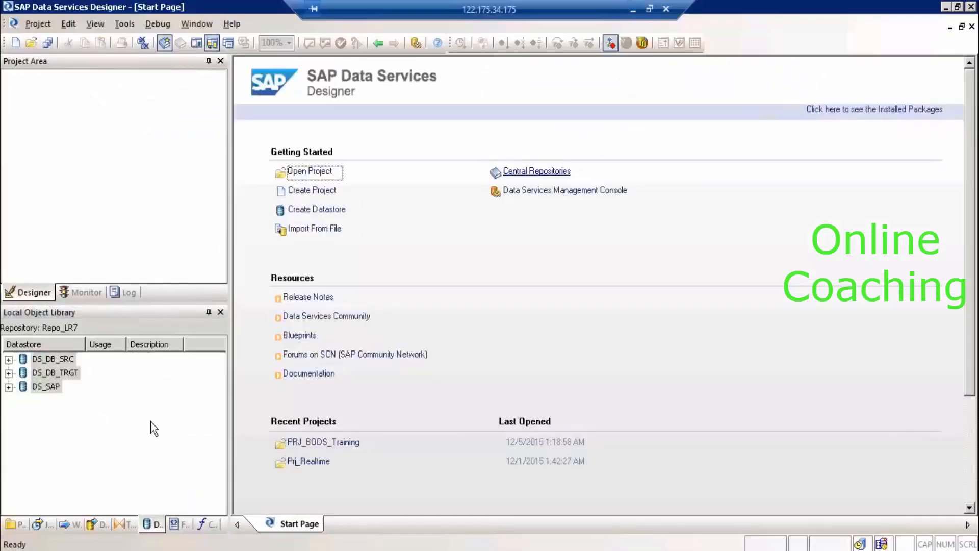
pyautogui.click(53, 359)
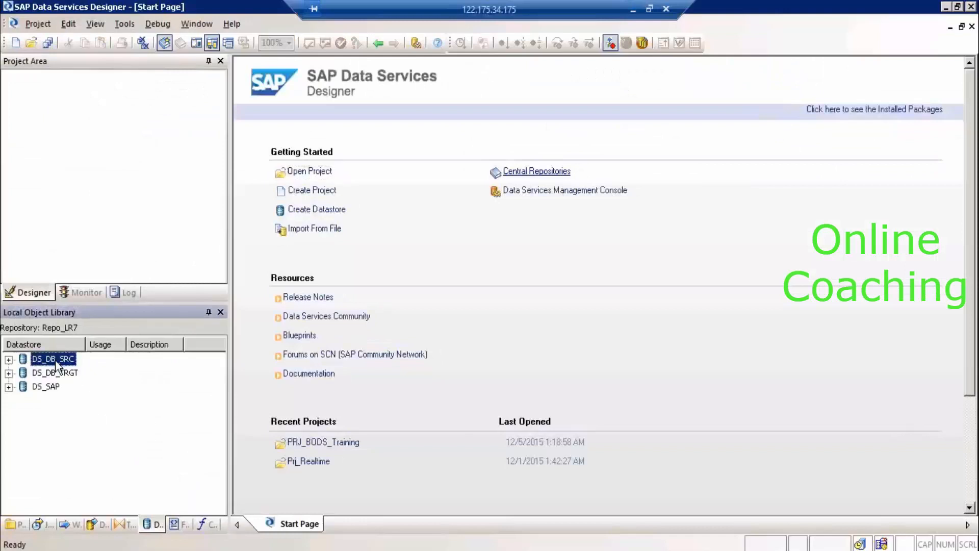
pyautogui.click(9, 360)
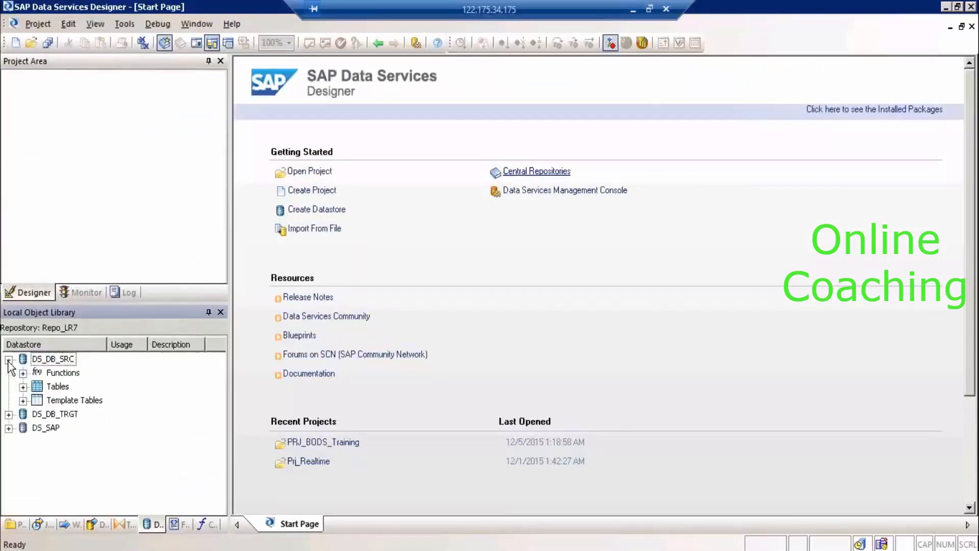
pyautogui.click(42, 360)
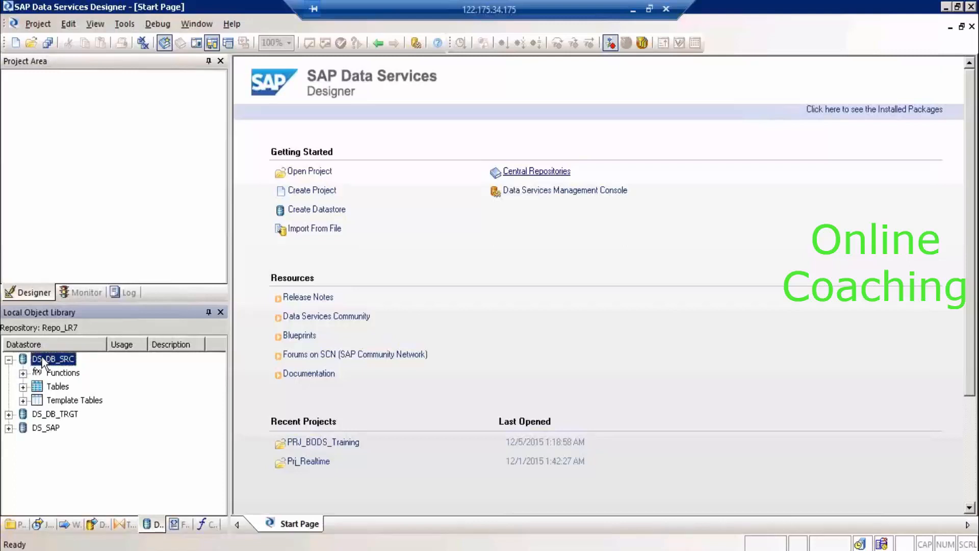
pyautogui.rightClick(43, 360)
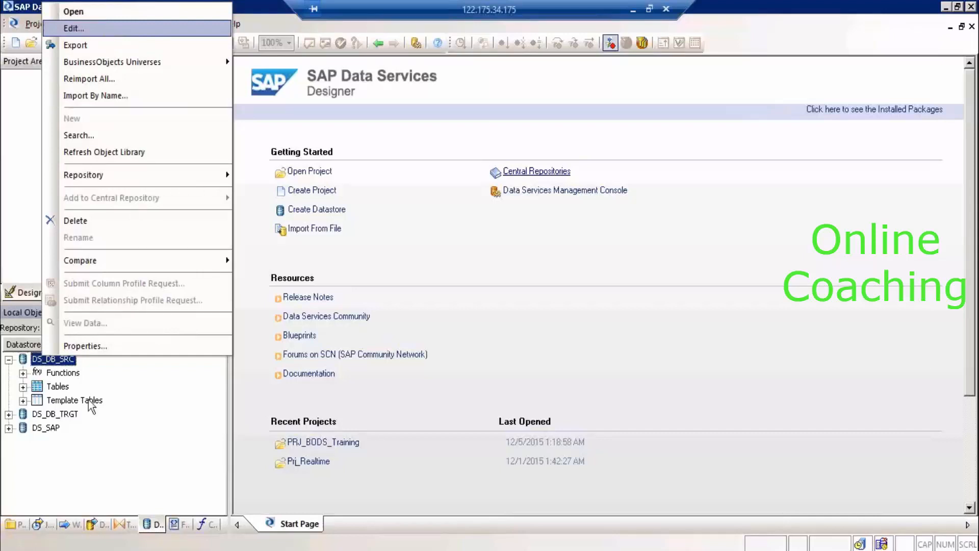
pyautogui.click(85, 449)
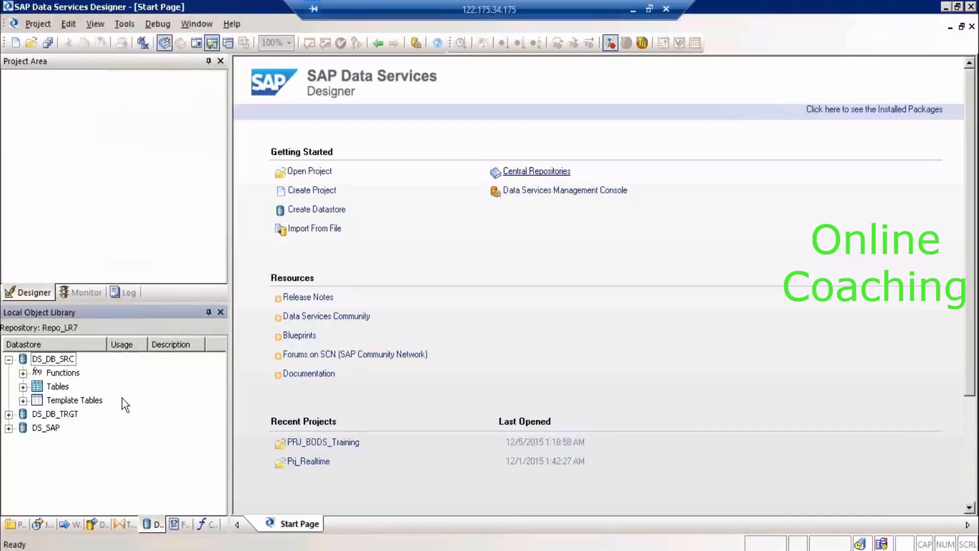
# - Open the DS_DB_SRC datastore for editing, show its advanced settings and point out the Configuration1 column
pyautogui.rightClick(60, 361)
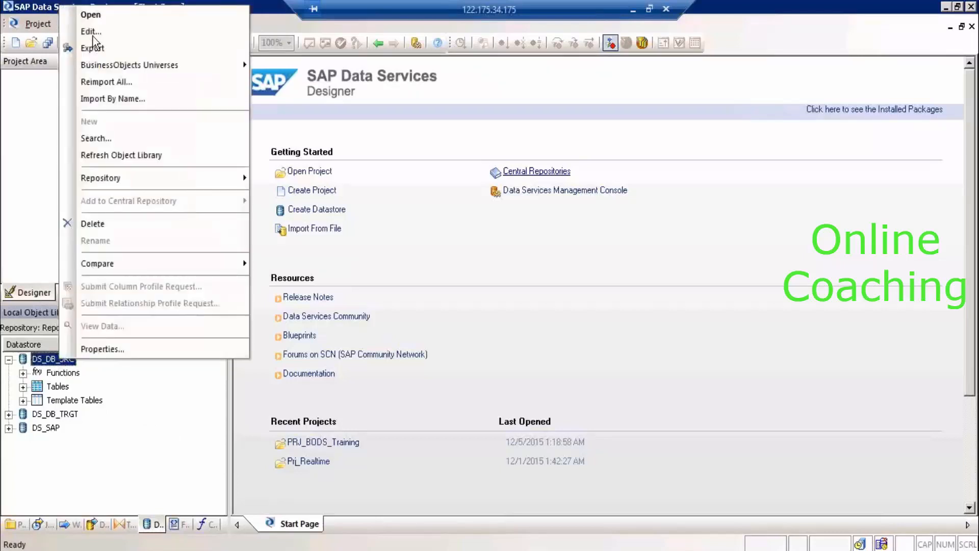
pyautogui.click(93, 34)
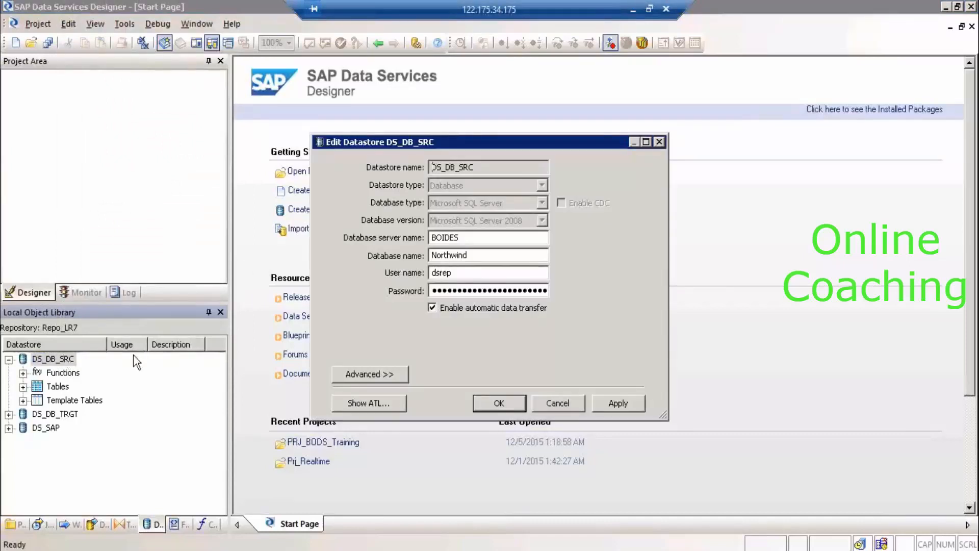
pyautogui.click(363, 377)
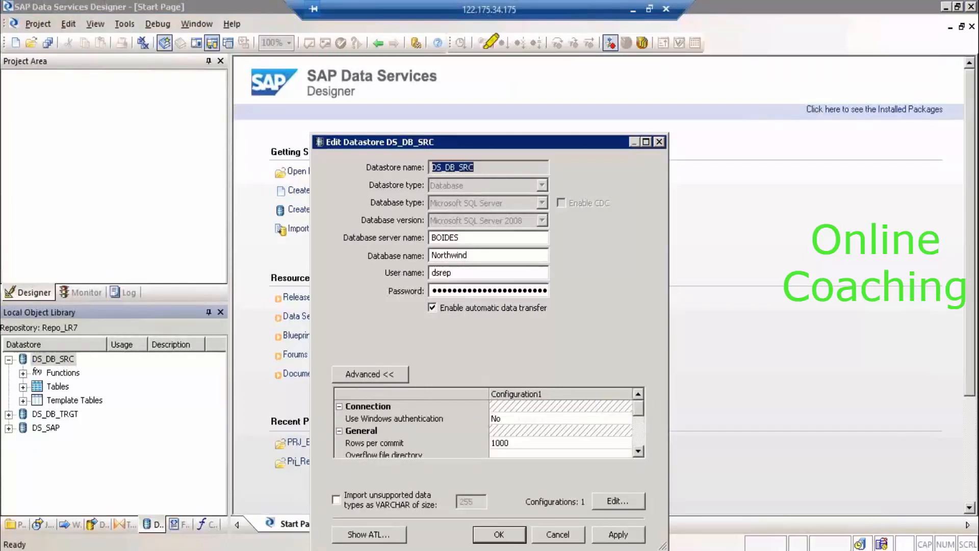
pyautogui.moveTo(494, 395); pyautogui.dragTo(545, 396)
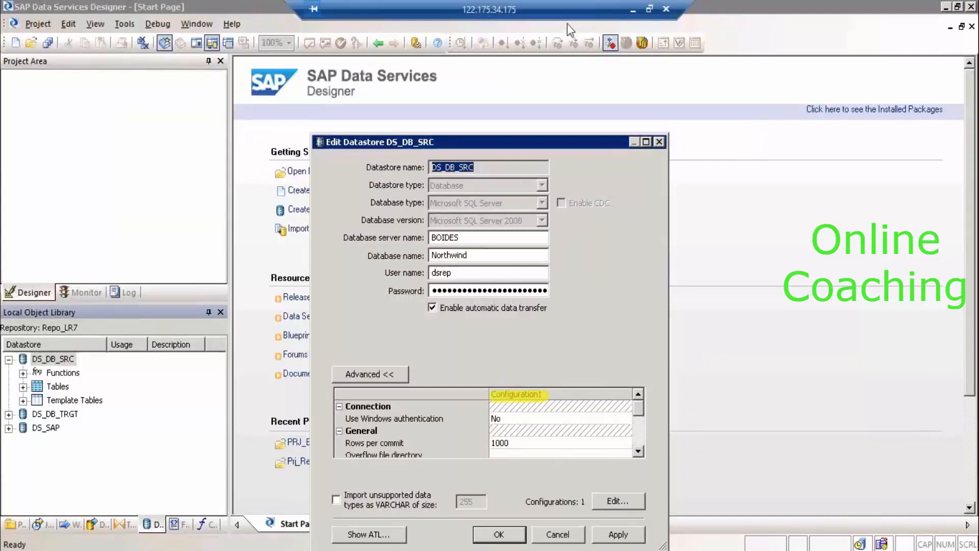
pyautogui.click(540, 48)
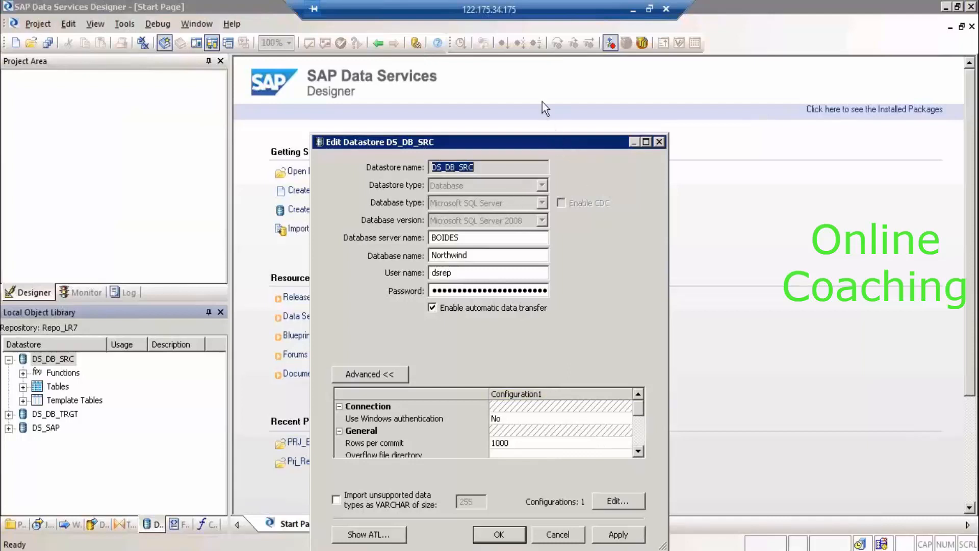
# - Open the configurations of DS_DB_SRC and add two duplicates, one of Configuration1 and one of that copy
pyautogui.moveTo(561, 146); pyautogui.dragTo(554, 100)
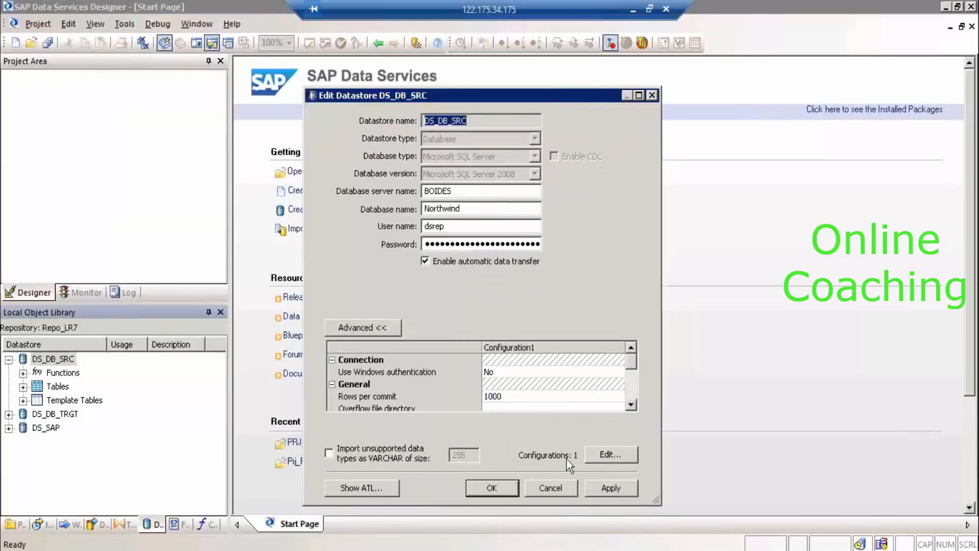
pyautogui.click(601, 455)
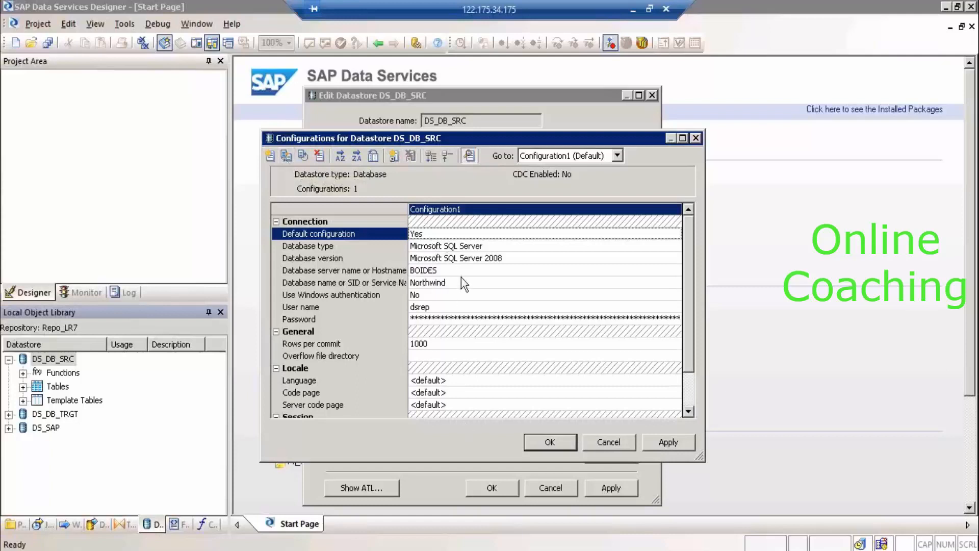
pyautogui.click(286, 156)
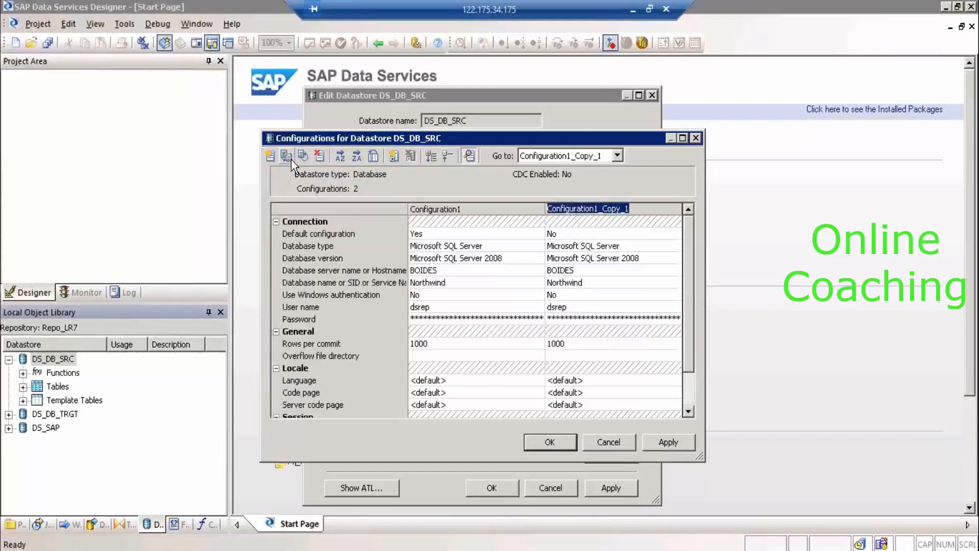
pyautogui.click(288, 157)
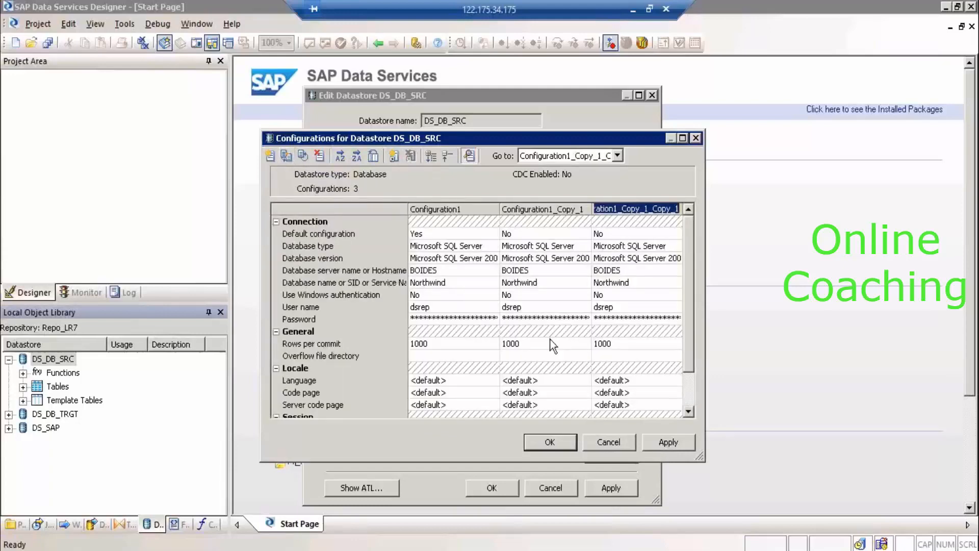
# - Rename the Configuration1 configuration of DS_DB_SRC as DEV
pyautogui.click(470, 214)
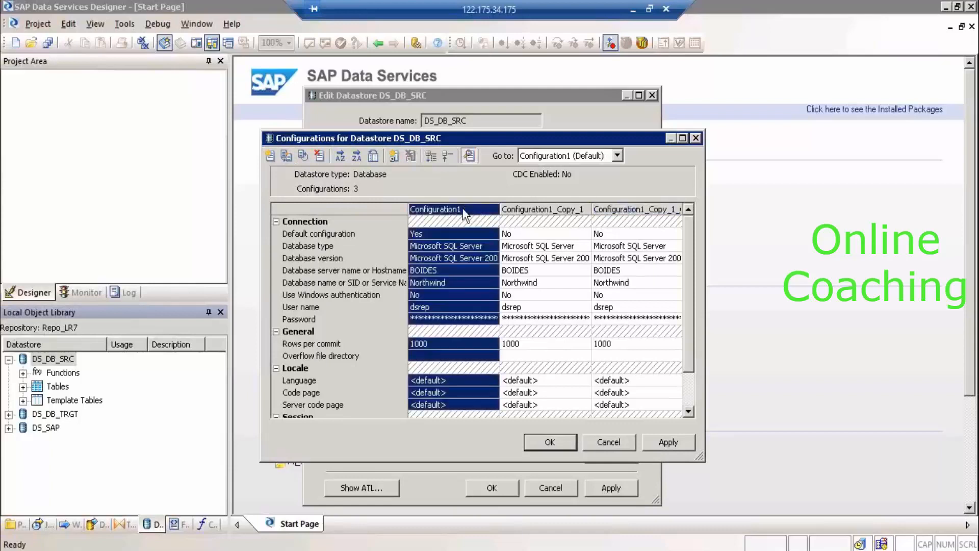
pyautogui.click(458, 214)
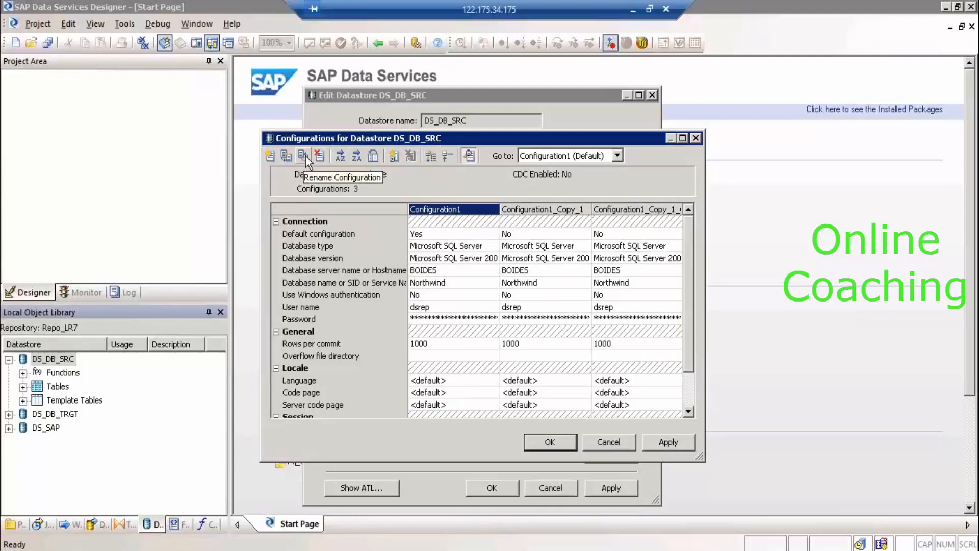
pyautogui.rightClick(430, 209)
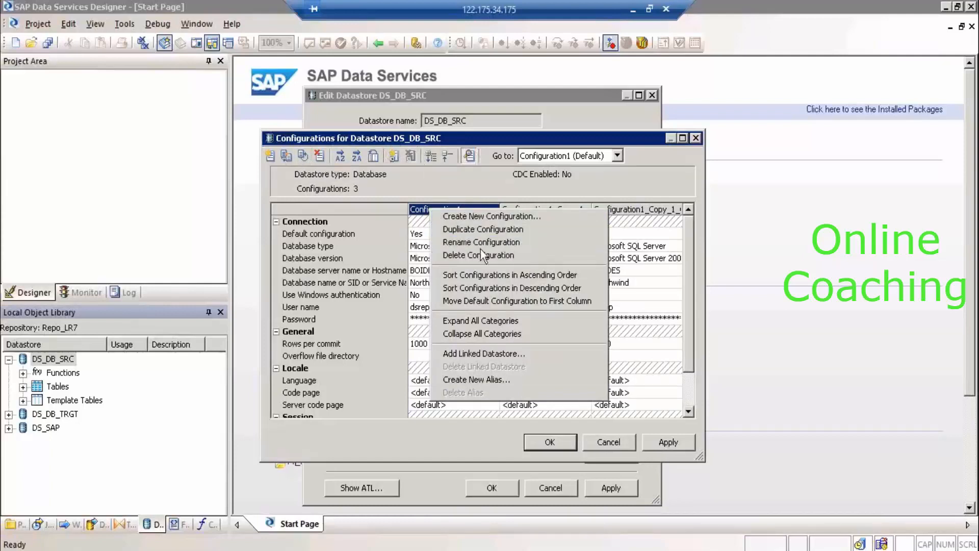
pyautogui.click(509, 241)
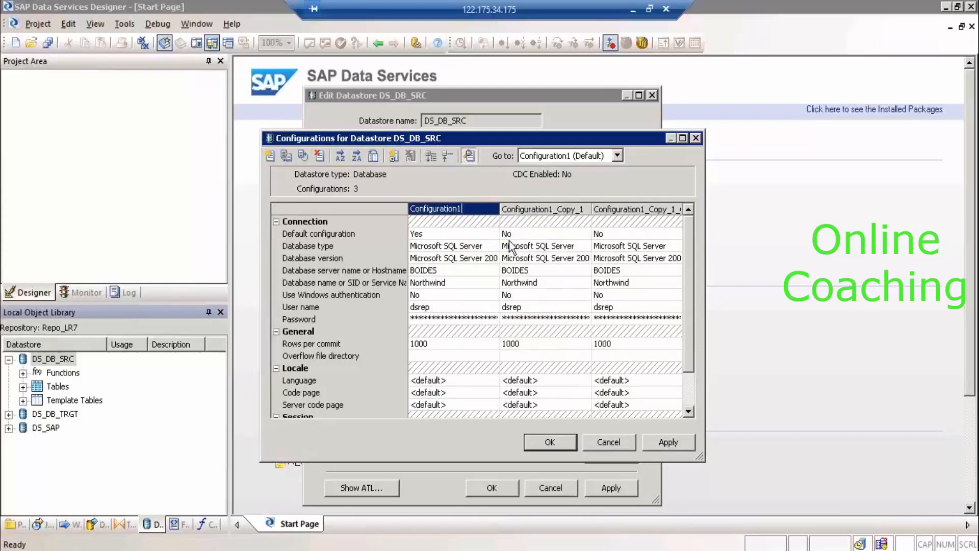
pyautogui.press('BackSpace')
pyautogui.press('BackSpace')
pyautogui.press('BackSpace')
pyautogui.press('BackSpace')
pyautogui.press('BackSpace')
pyautogui.press('BackSpace')
pyautogui.press('BackSpace')
pyautogui.press('BackSpace')
pyautogui.press('BackSpace')
pyautogui.press('BackSpace')
pyautogui.press('BackSpace')
pyautogui.press('BackSpace')
pyautogui.press('BackSpace')
pyautogui.press('BackSpace')
pyautogui.write('DEV')
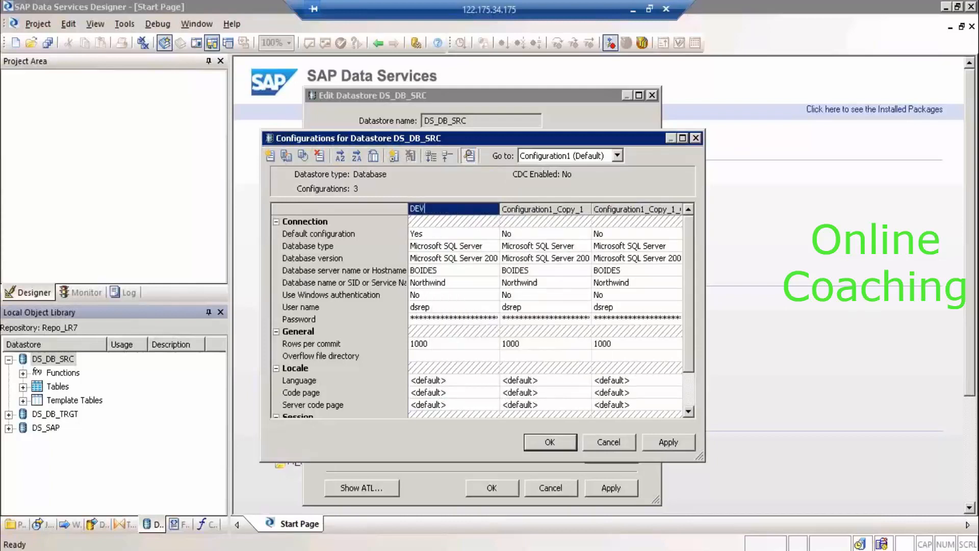
# - Rename the first copied configuration as QA and the second copy as PROD
pyautogui.click(563, 210)
pyautogui.rightClick(564, 210)
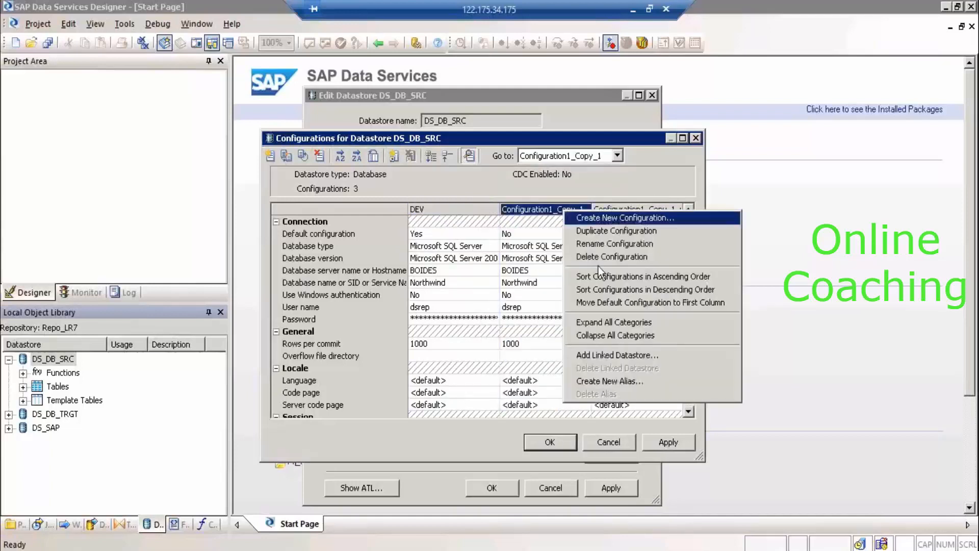
pyautogui.click(620, 244)
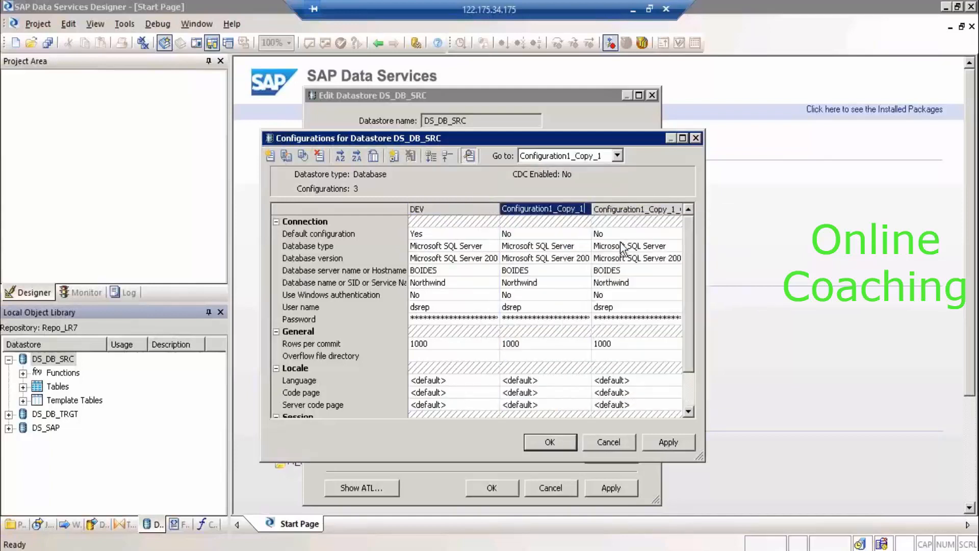
pyautogui.write('QA')
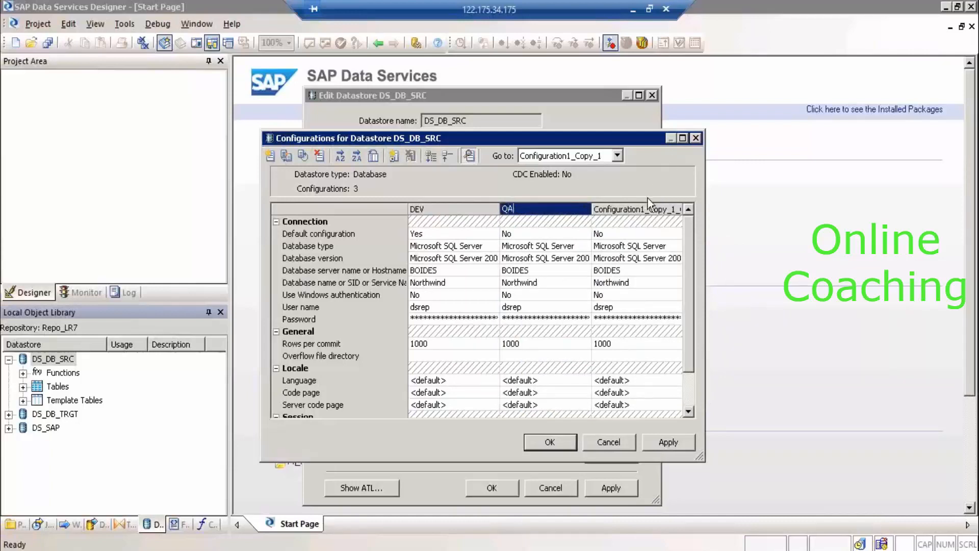
pyautogui.rightClick(643, 209)
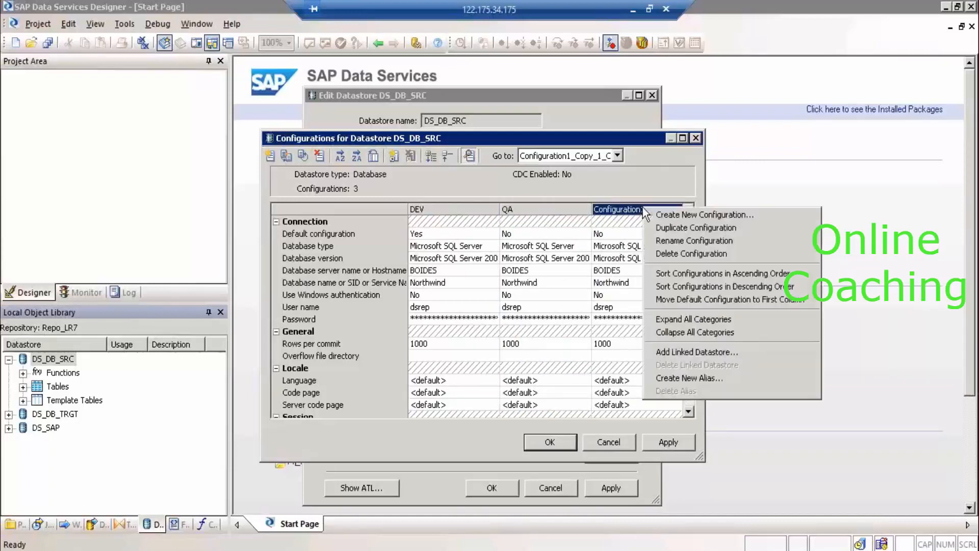
pyautogui.click(678, 241)
pyautogui.write('PROD')
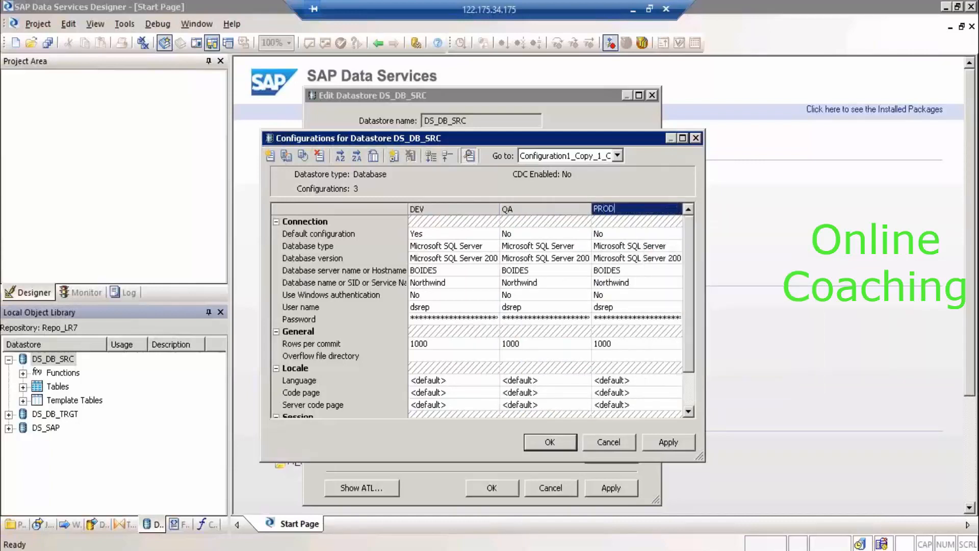
# - Set the database server name to BOIDES_QA for the QA configuration and BOIDES_PRD for PROD
pyautogui.click(464, 236)
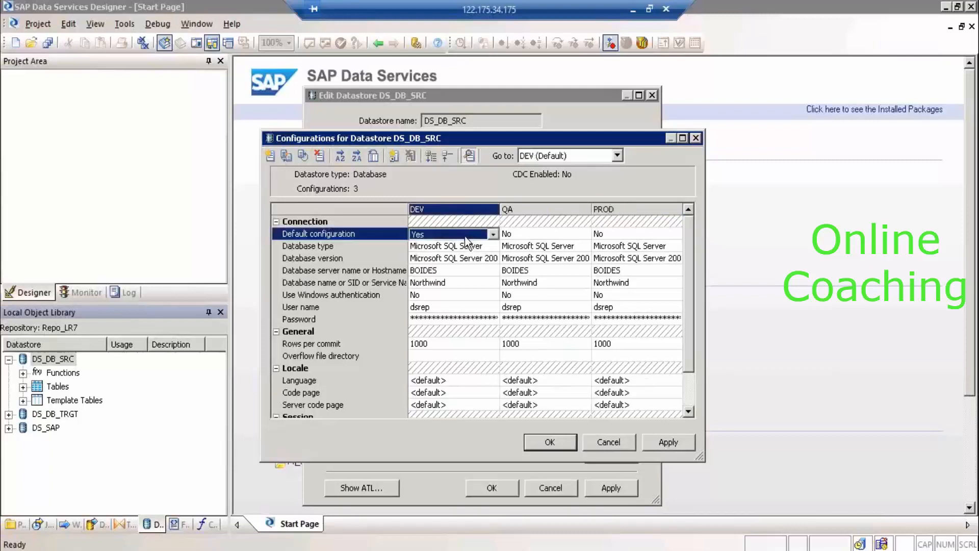
pyautogui.click(551, 271)
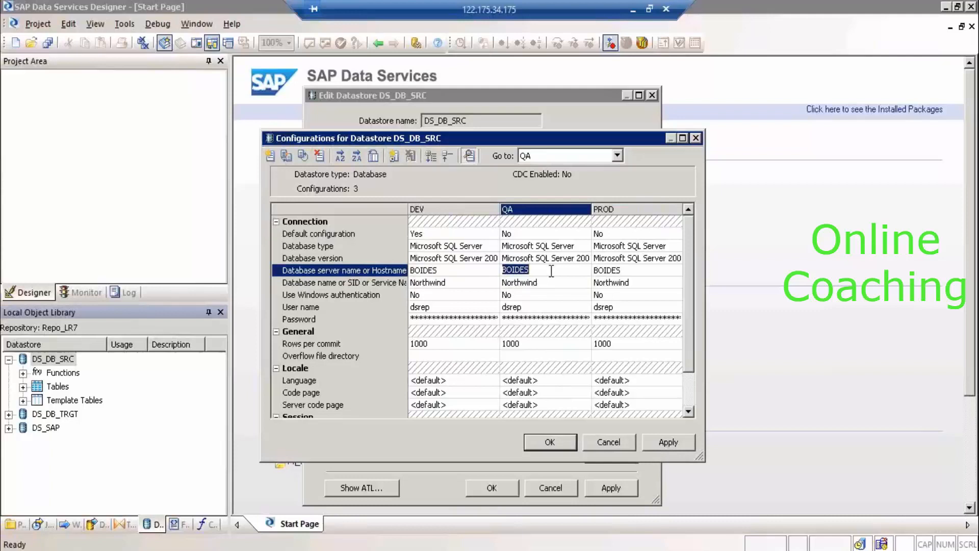
pyautogui.click(551, 271)
pyautogui.write('_QA')
pyautogui.click(652, 271)
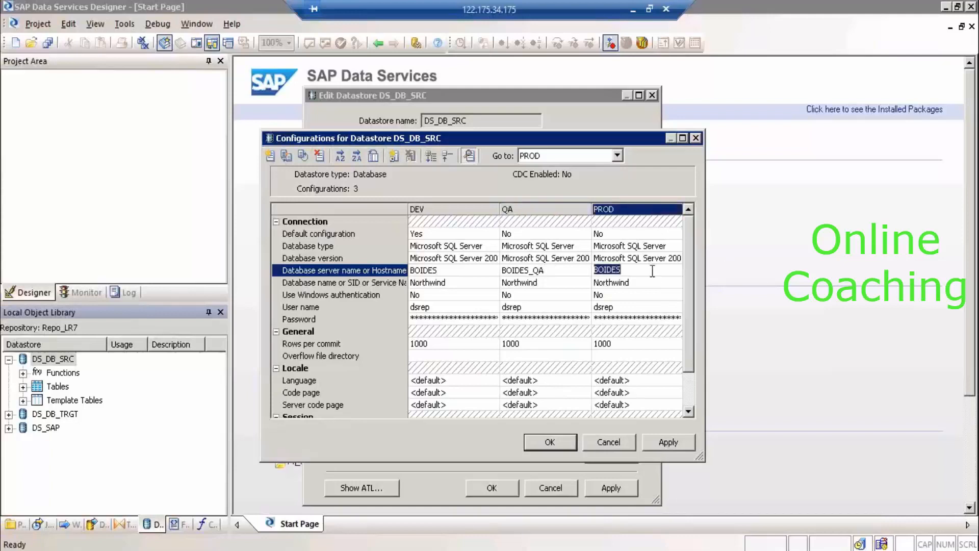
pyautogui.click(652, 270)
pyautogui.write('_PRD')
# - Make QA the default configuration of DS_DB_SRC and return the default to DEV
pyautogui.click(434, 234)
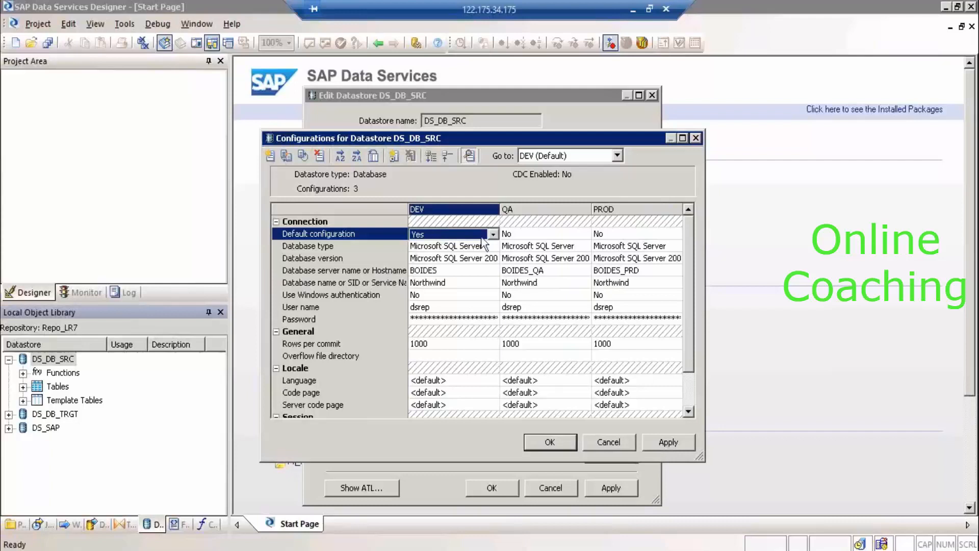
pyautogui.click(518, 236)
pyautogui.click(519, 233)
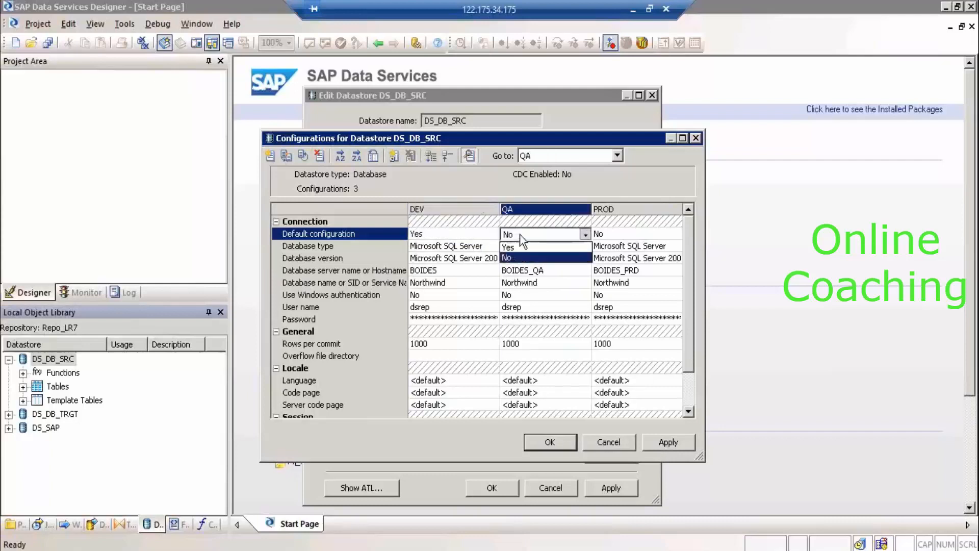
pyautogui.click(522, 247)
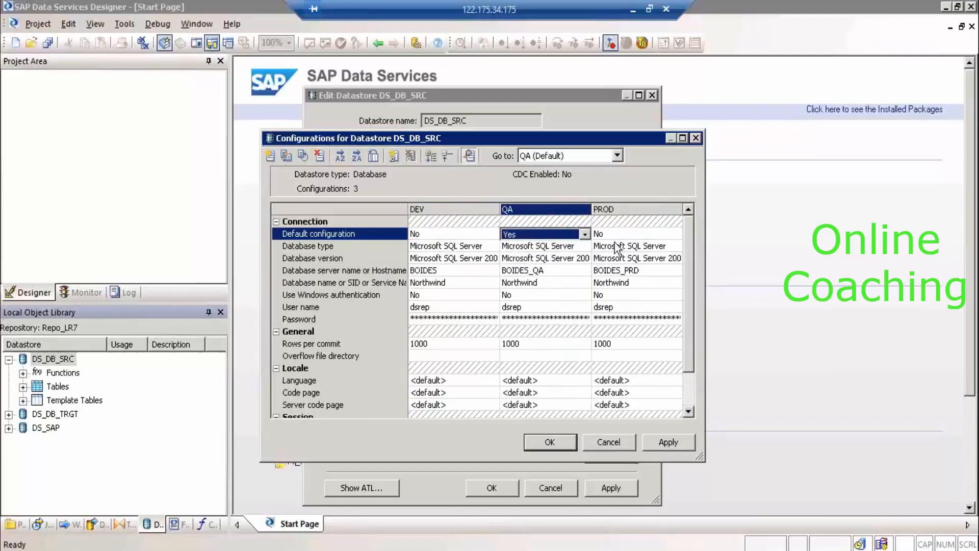
pyautogui.click(495, 234)
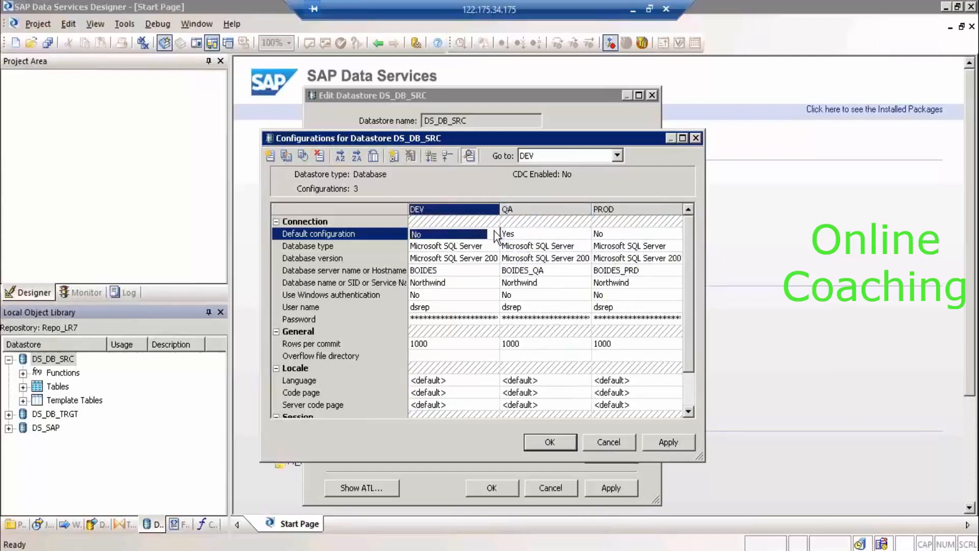
pyautogui.click(493, 234)
pyautogui.click(473, 246)
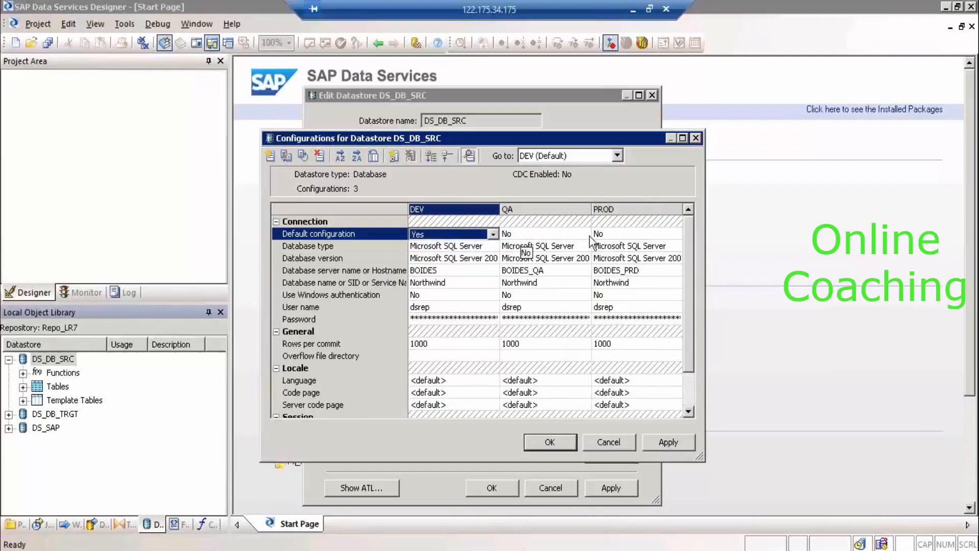
# - Apply the DEV, QA and PROD configurations and return to the DS_DB_SRC datastore settings
pyautogui.click(675, 447)
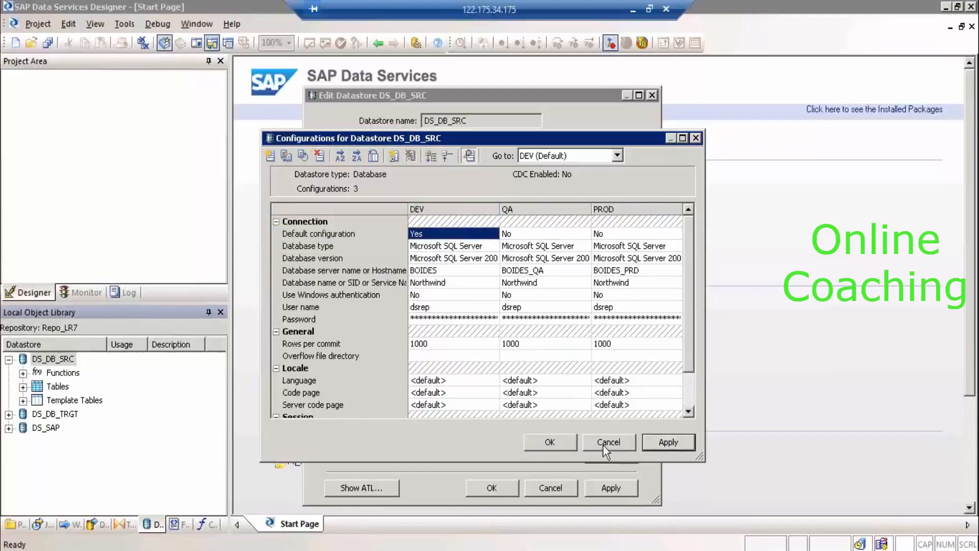
pyautogui.click(563, 443)
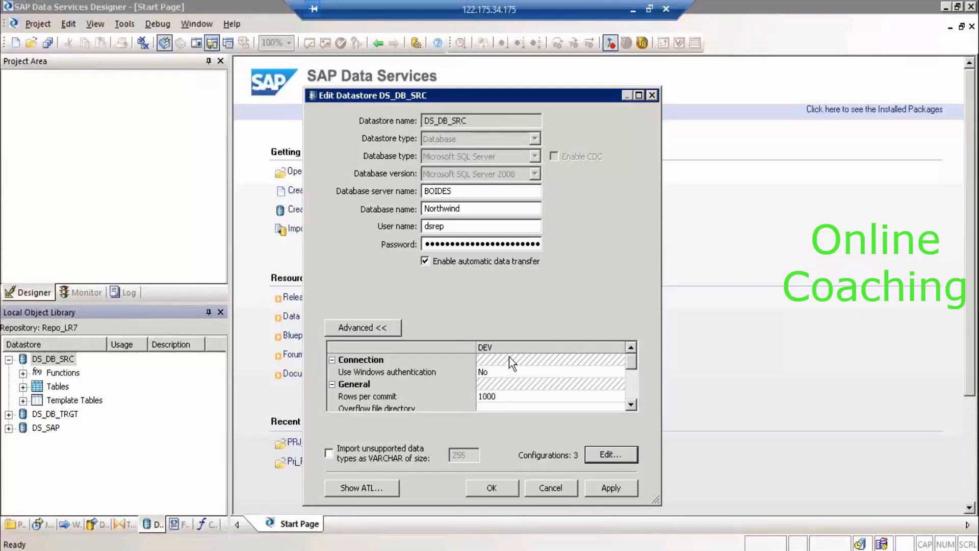
# - Reopen the DS_DB_SRC configurations, switch the default to QA and back to DEV, and accept them
pyautogui.click(599, 462)
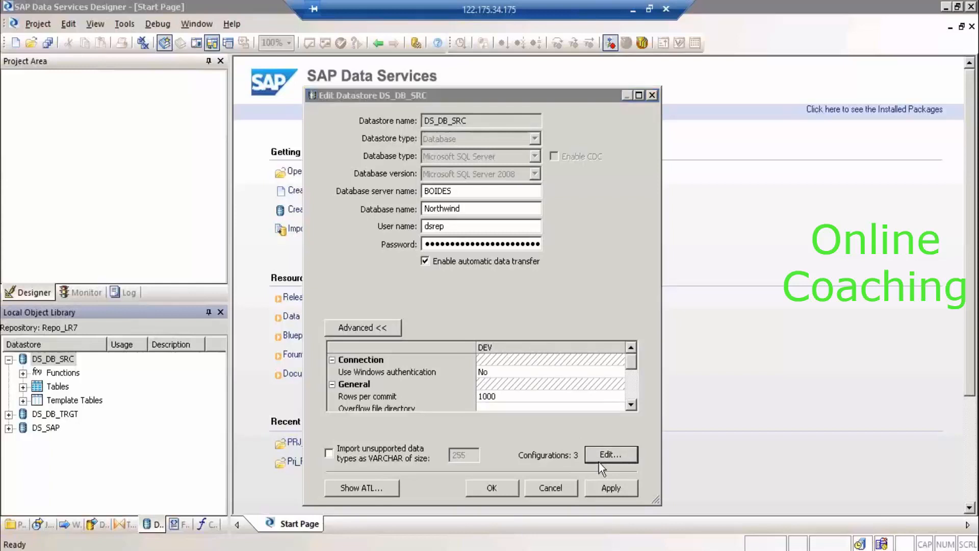
pyautogui.click(551, 236)
pyautogui.click(546, 238)
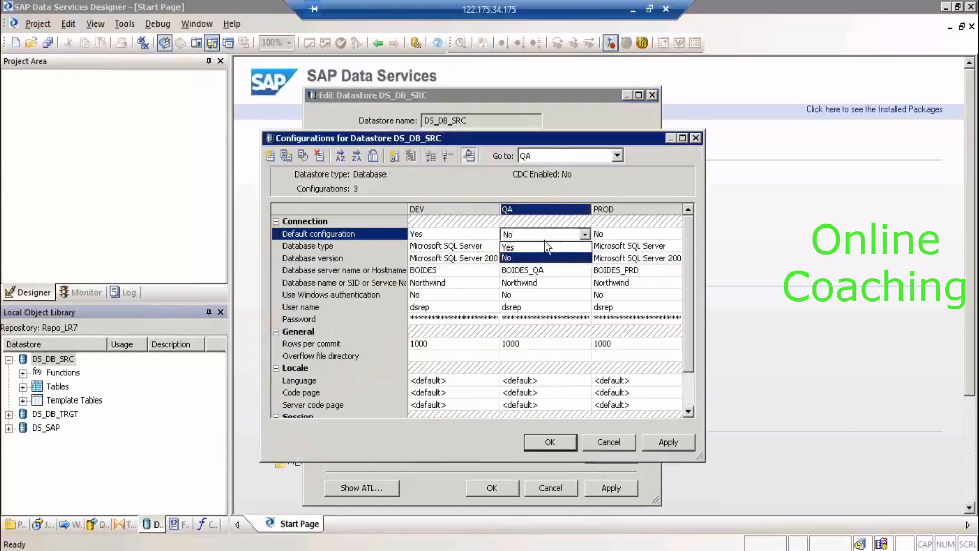
pyautogui.click(545, 247)
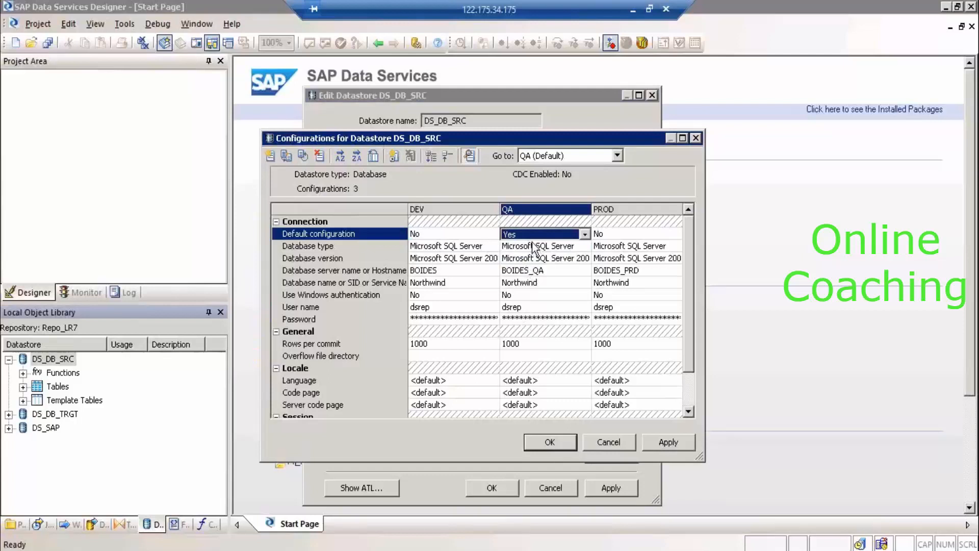
pyautogui.click(458, 234)
pyautogui.click(457, 236)
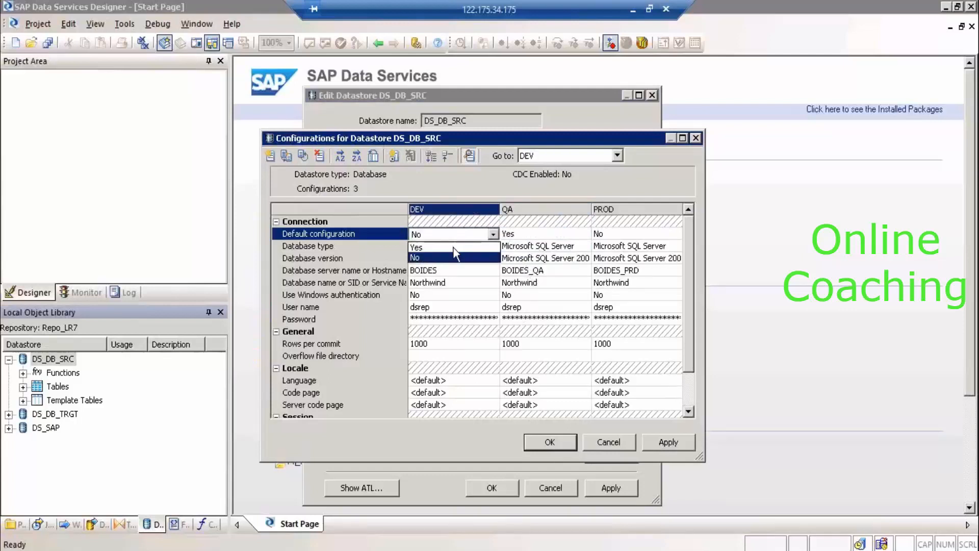
pyautogui.click(453, 247)
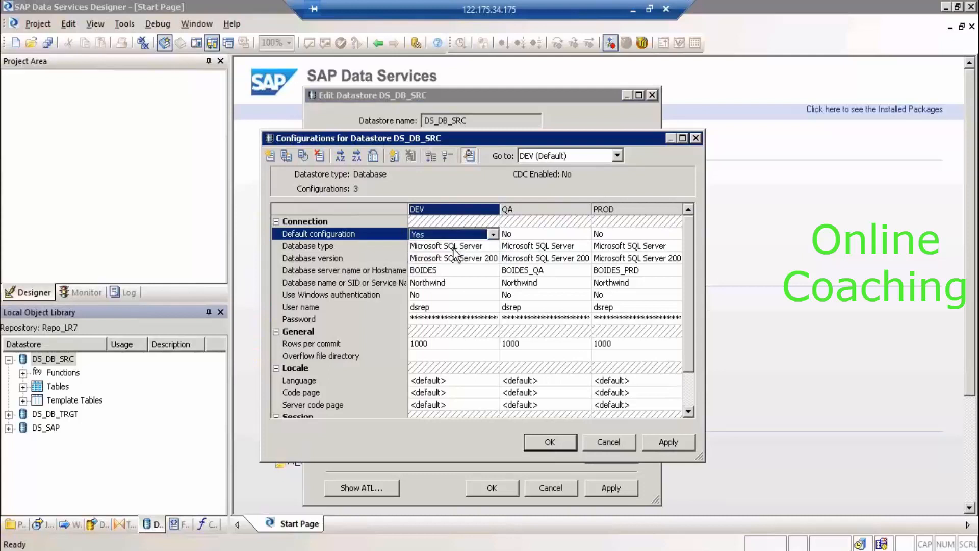
pyautogui.click(661, 444)
pyautogui.click(557, 438)
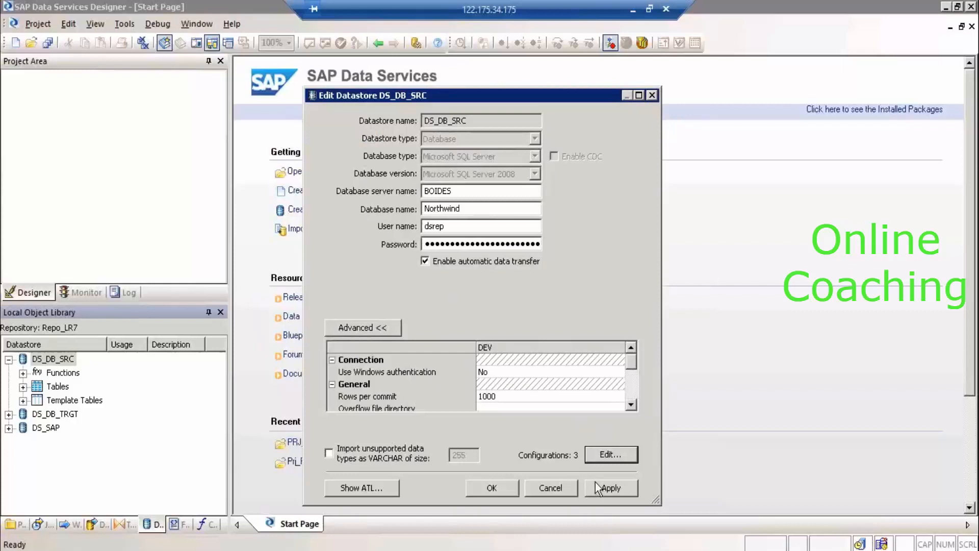
# - Save the changes to the DS_DB_SRC datastore and close its editor
pyautogui.click(971, 35)
pyautogui.click(607, 489)
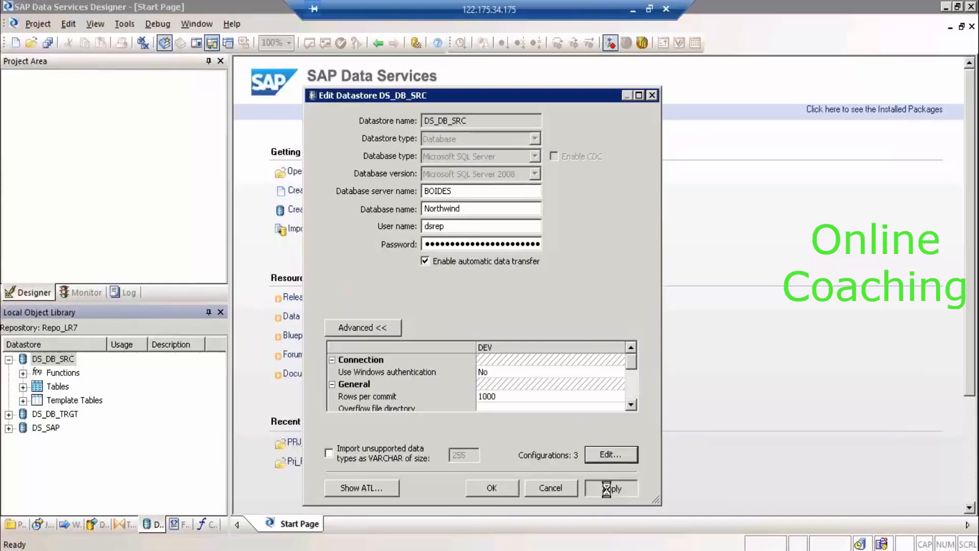
pyautogui.click(492, 488)
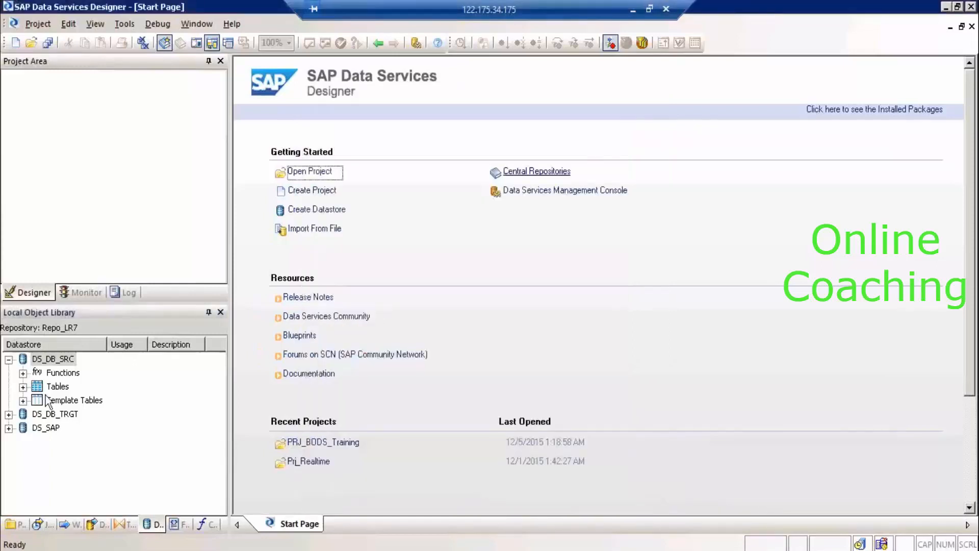
# - Expand the DS_DB_TRGT datastore in the Local Object Library, open it for editing and show its advanced settings
pyautogui.click(9, 414)
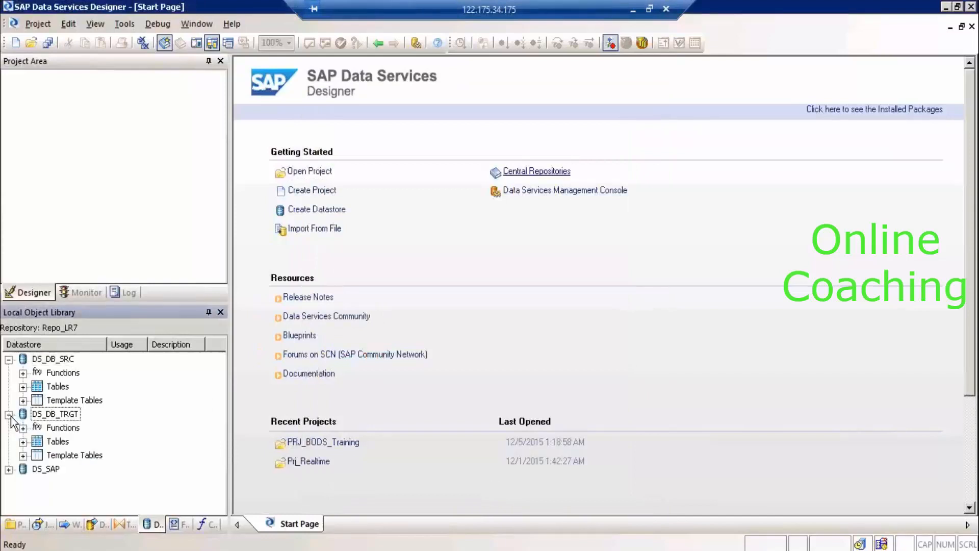
pyautogui.click(40, 416)
pyautogui.rightClick(41, 417)
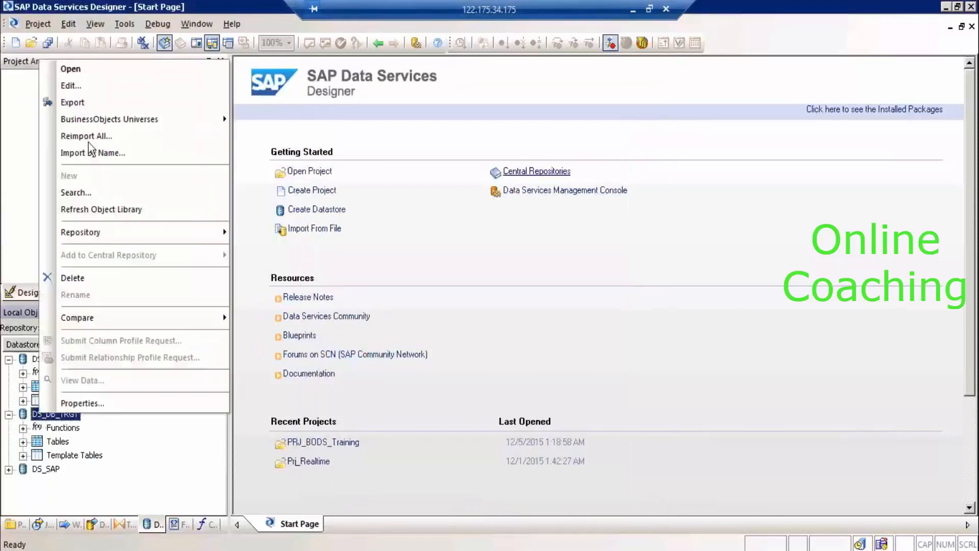
pyautogui.click(101, 84)
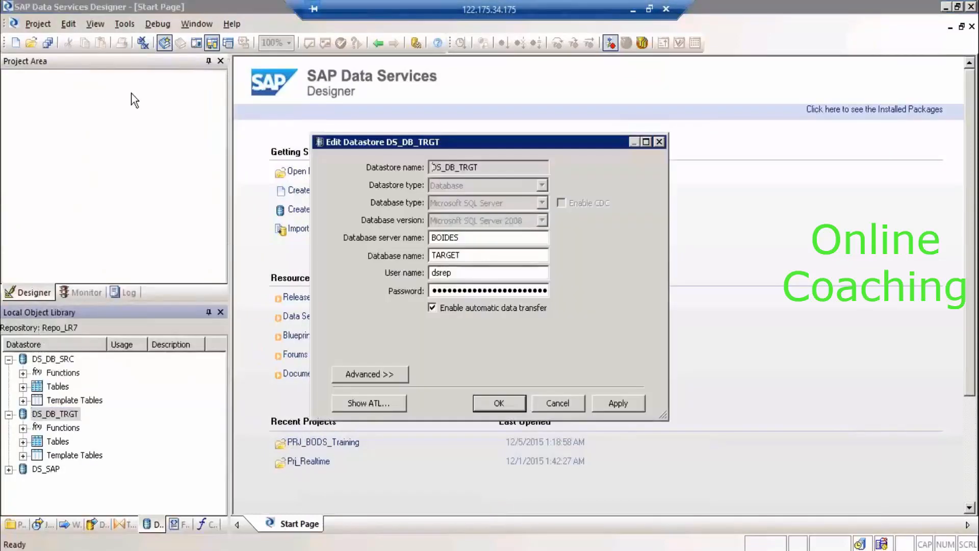
pyautogui.click(363, 377)
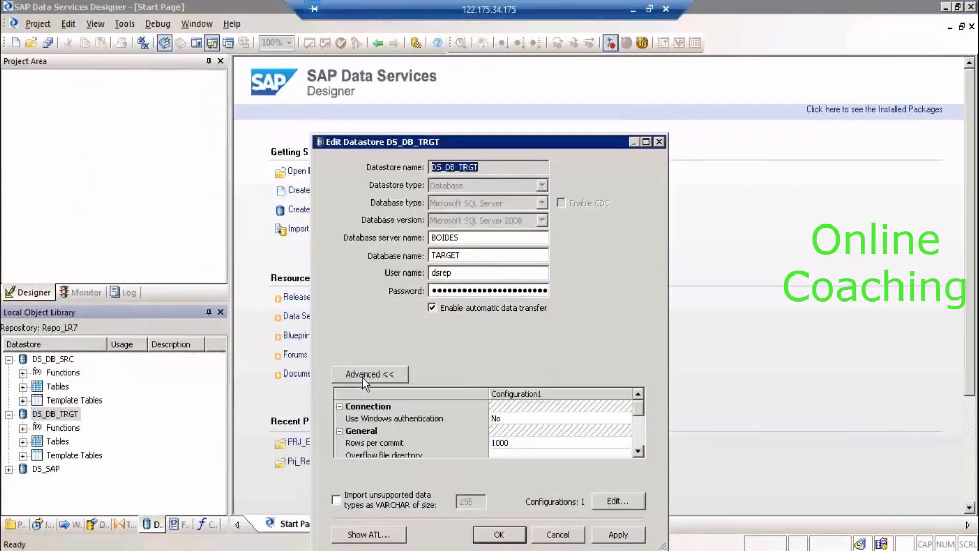
# - Open the configurations of DS_DB_TRGT and add two duplicates, one of Configuration1 and one of that copy
pyautogui.click(607, 502)
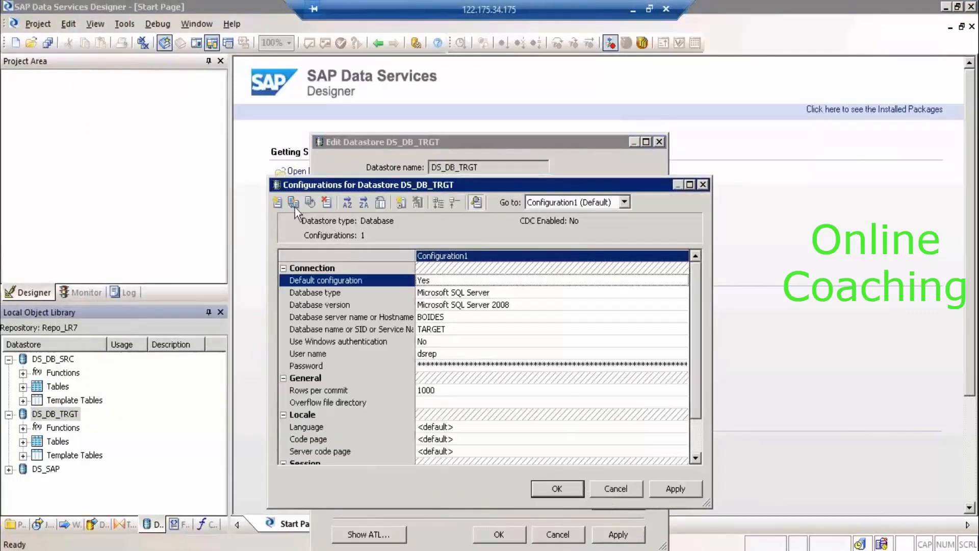
pyautogui.click(294, 202)
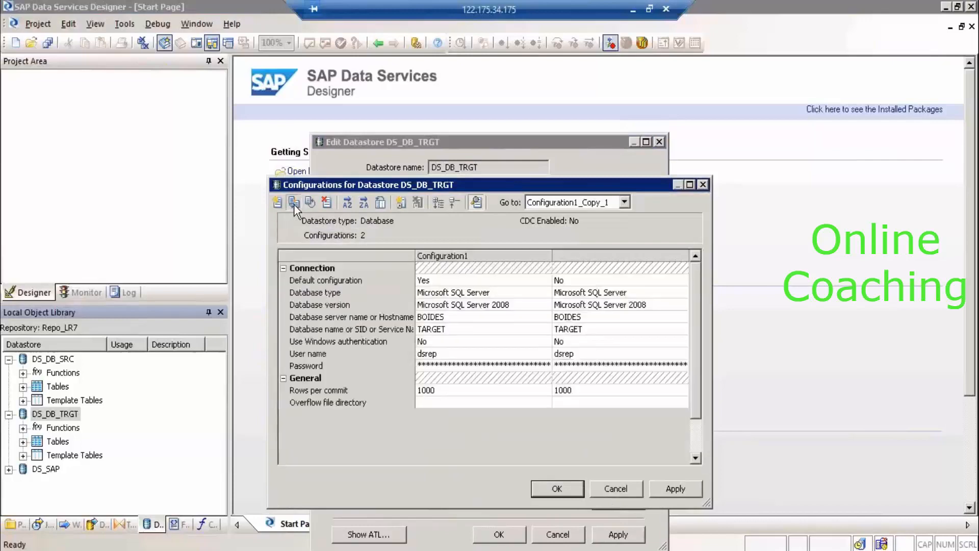
pyautogui.click(293, 203)
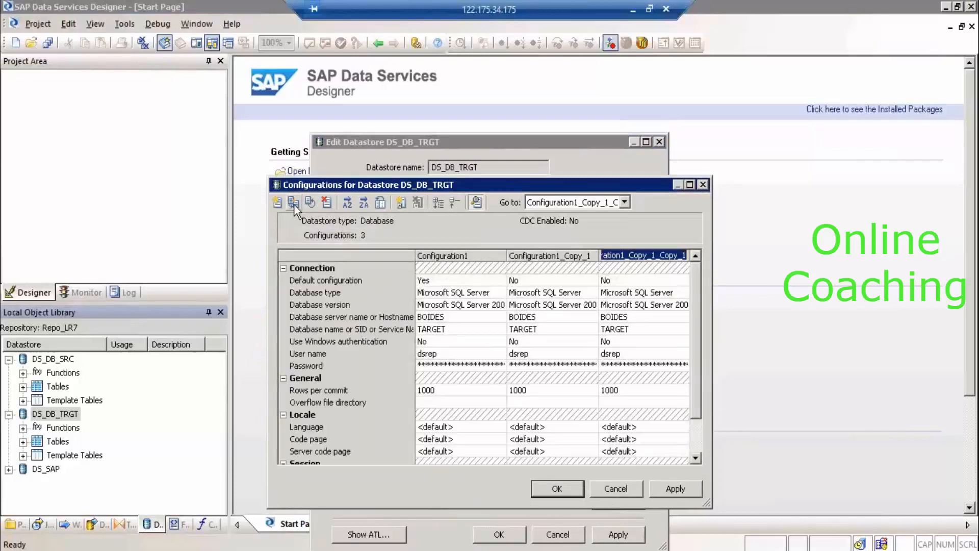
# - Rename the three configurations of the DS_DB_TRGT datastore, in column order, as DEV, QA and PROD
pyautogui.rightClick(463, 259)
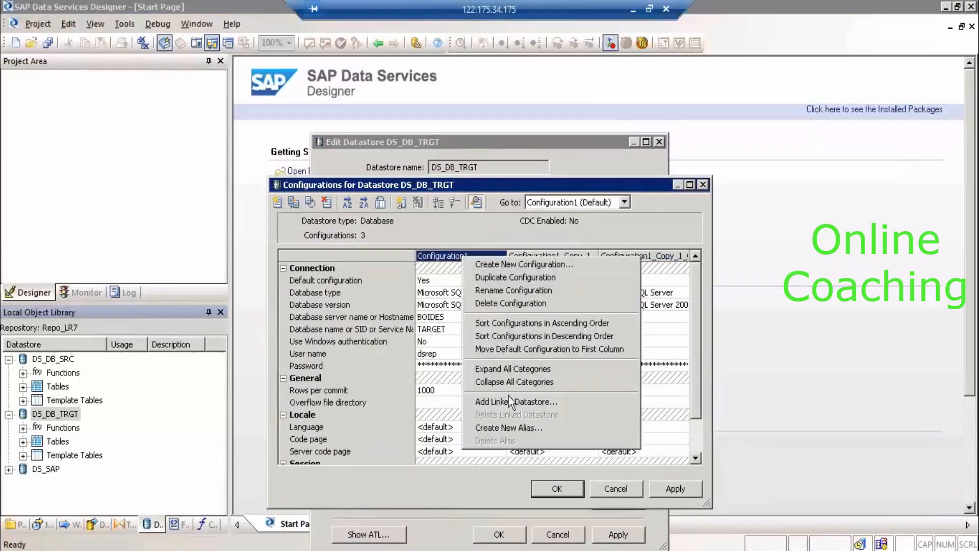
pyautogui.click(519, 290)
pyautogui.write('DEV')
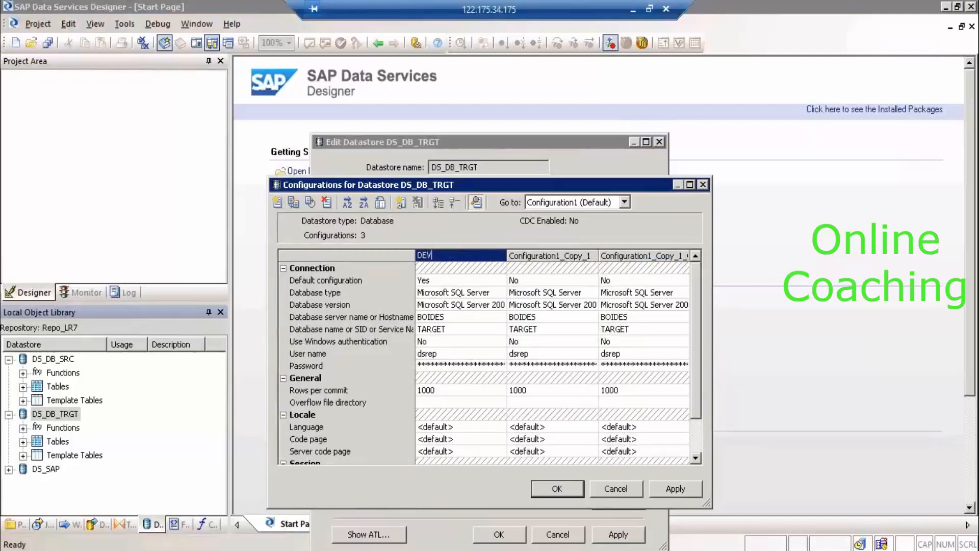
pyautogui.rightClick(555, 258)
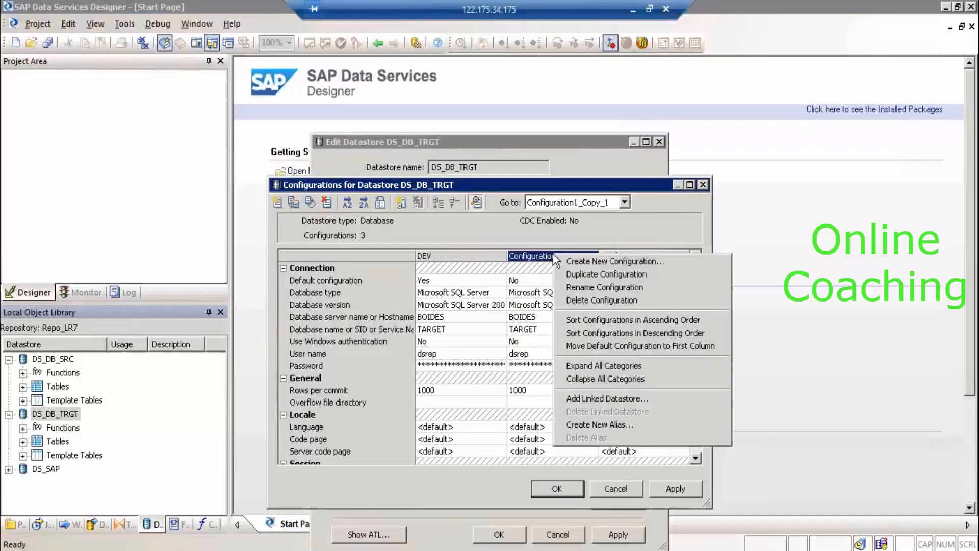
pyautogui.click(592, 289)
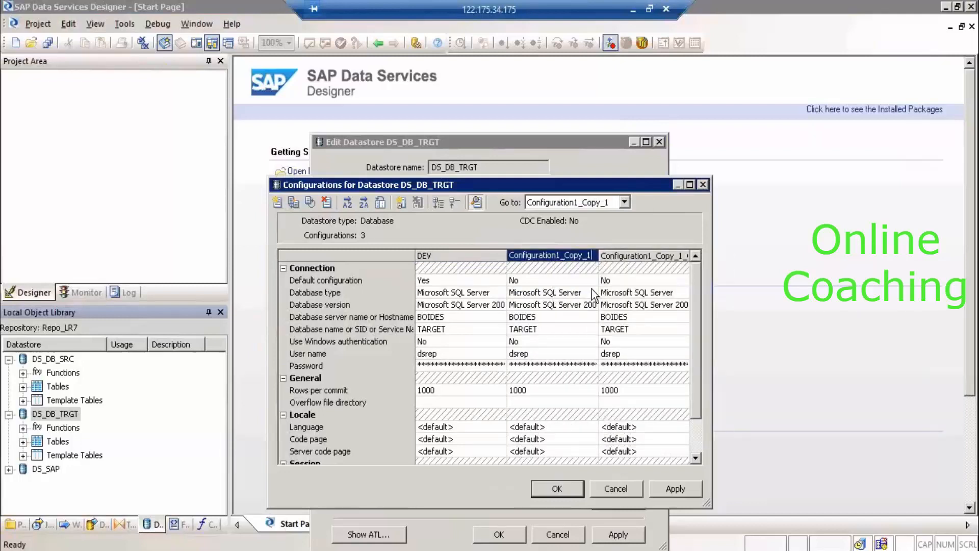
pyautogui.write('QA')
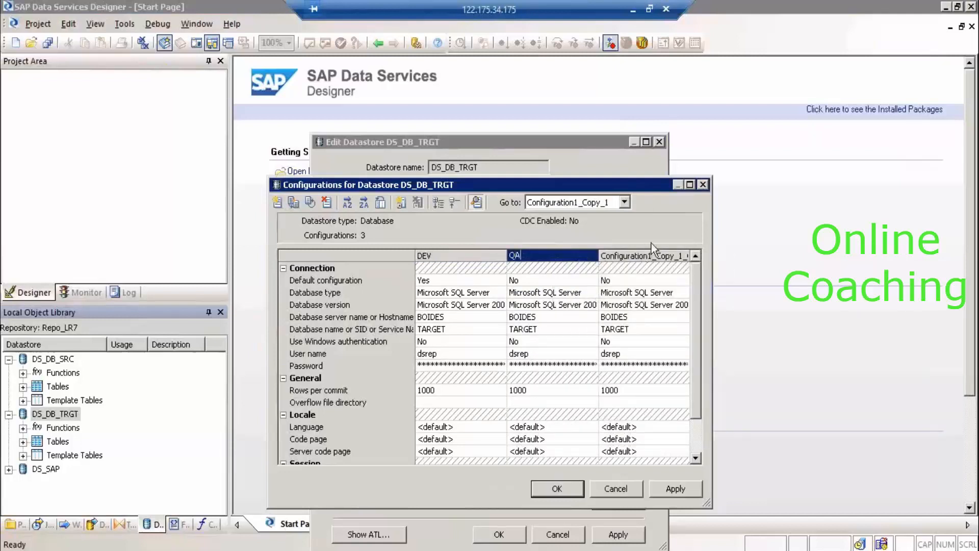
pyautogui.click(646, 258)
pyautogui.rightClick(645, 256)
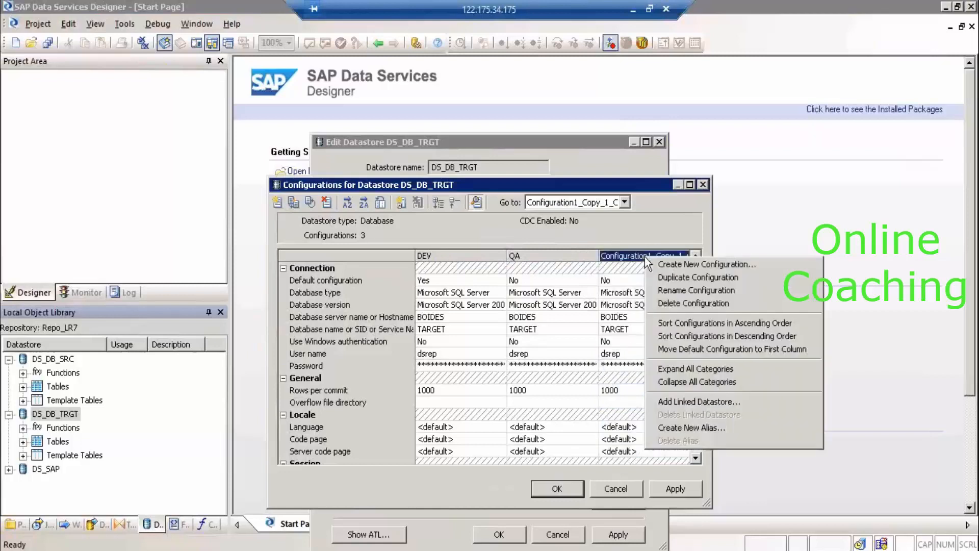
pyautogui.click(682, 289)
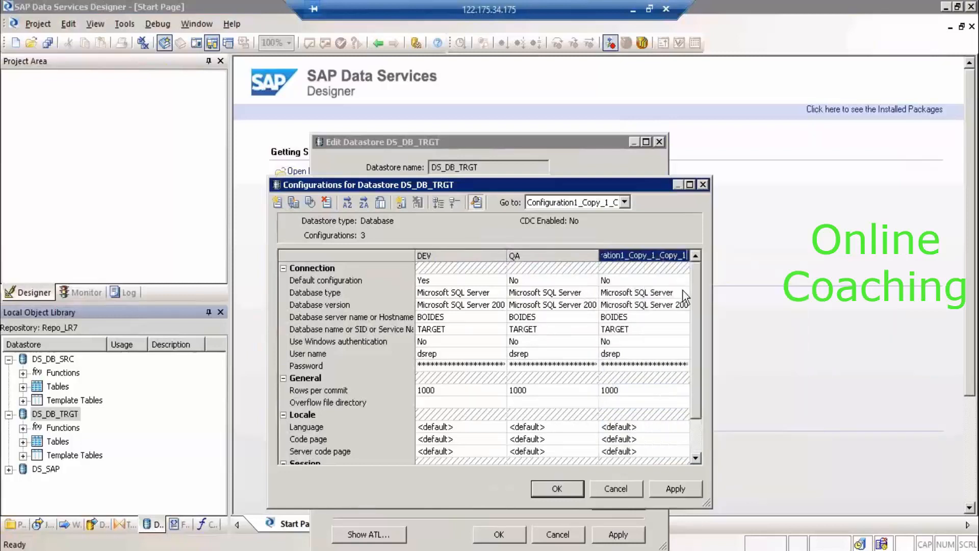
pyautogui.write('PROD')
# - Apply and accept the DS_DB_TRGT configurations, and save the datastore changes and close its editor
pyautogui.click(675, 489)
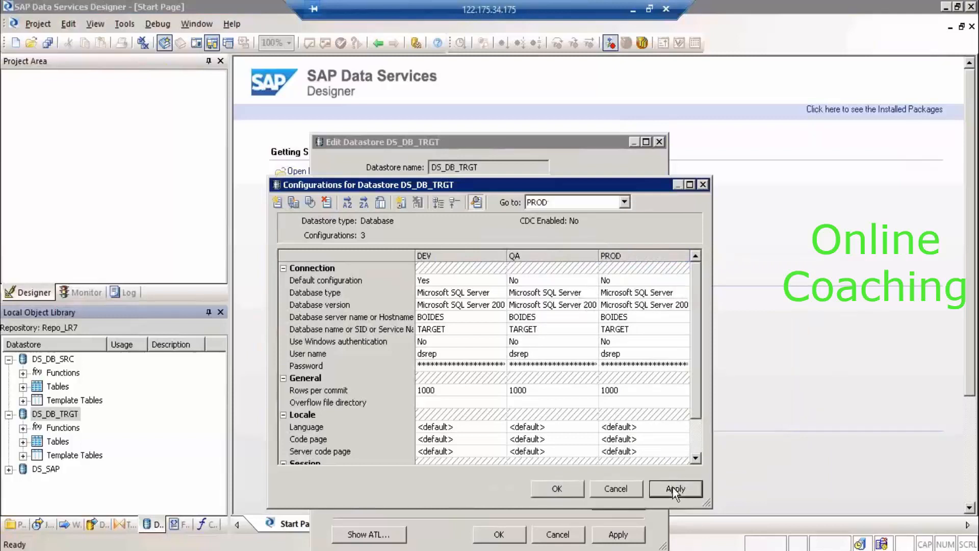
pyautogui.click(558, 488)
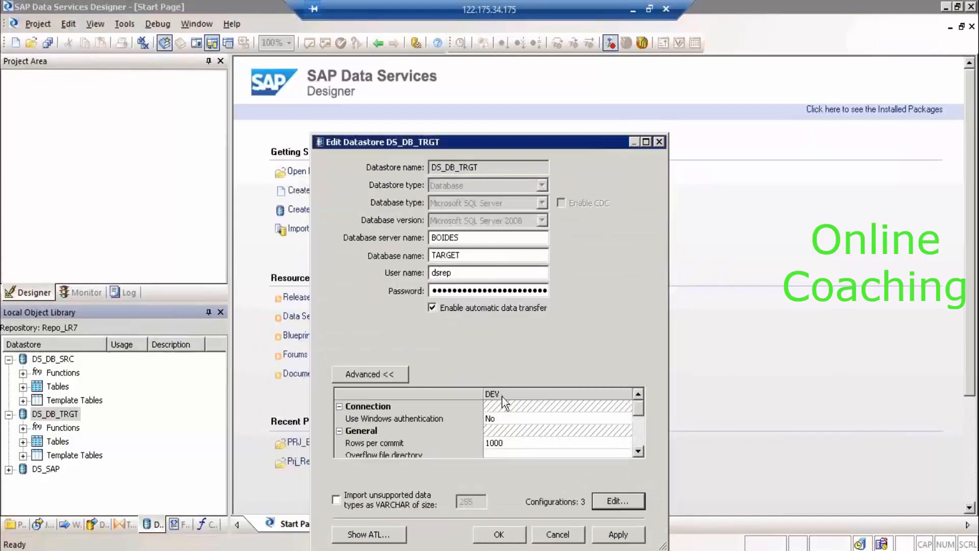
pyautogui.click(602, 540)
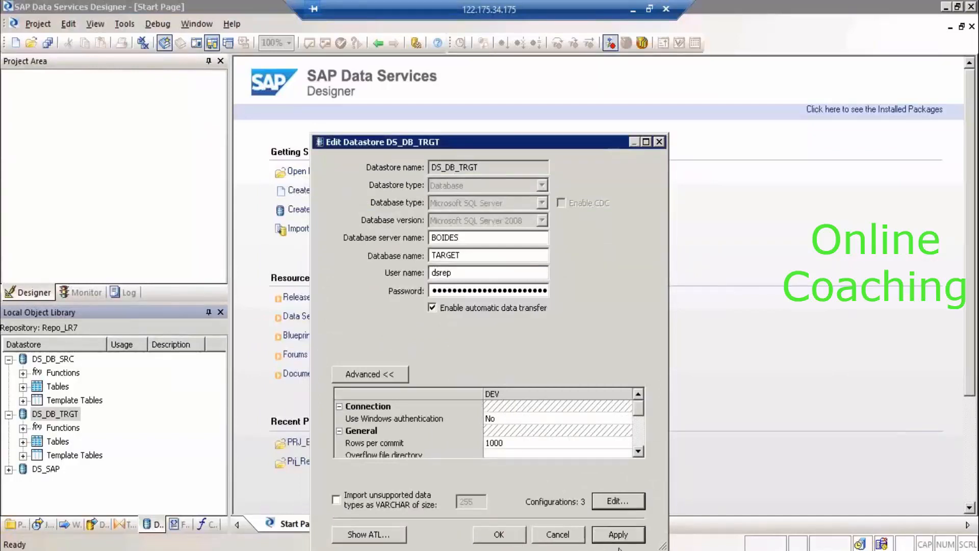
pyautogui.click(516, 535)
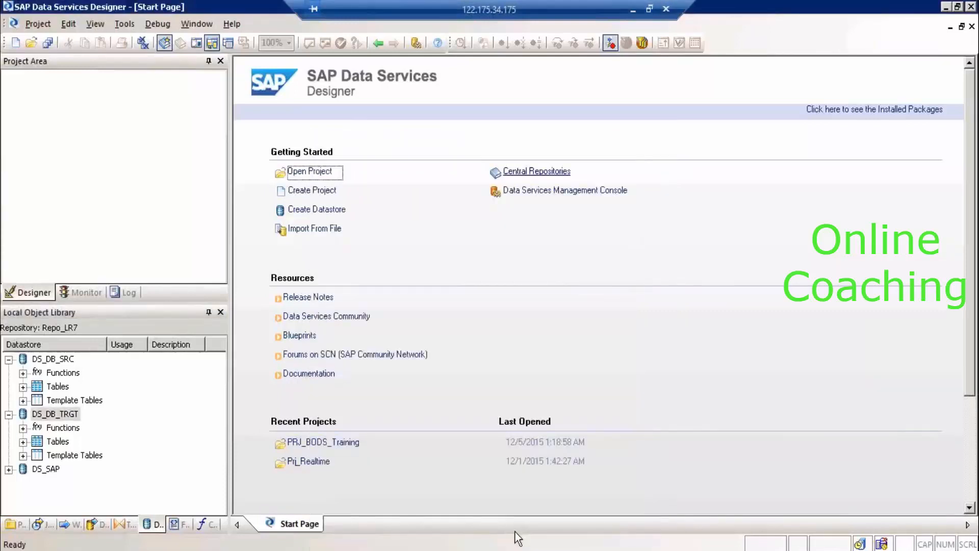
# - Collapse DS_DB_SRC and DS_DB_TRGT in the Local Object Library, and open the DS_SAP datastore for editing with its advanced settings shown
pyautogui.click(9, 359)
pyautogui.click(8, 373)
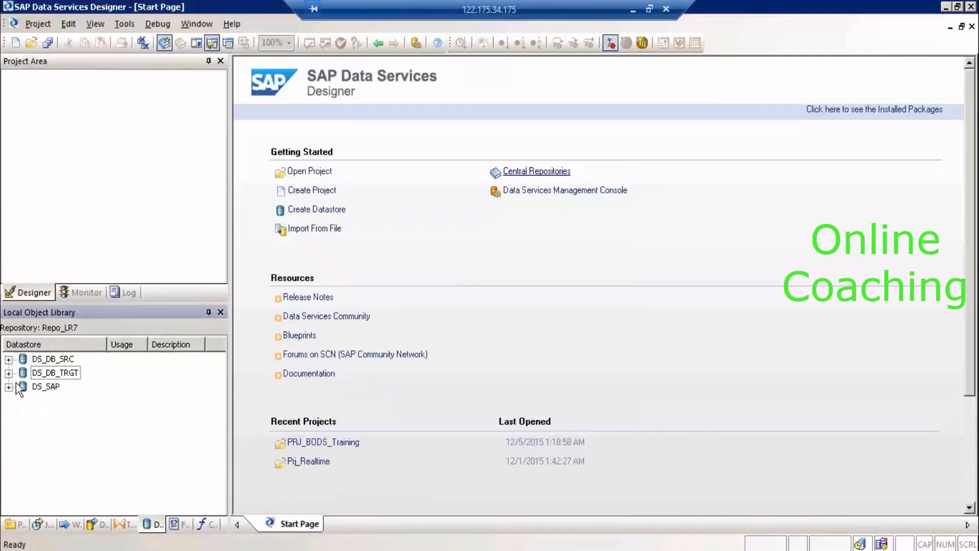
pyautogui.click(41, 389)
pyautogui.rightClick(41, 389)
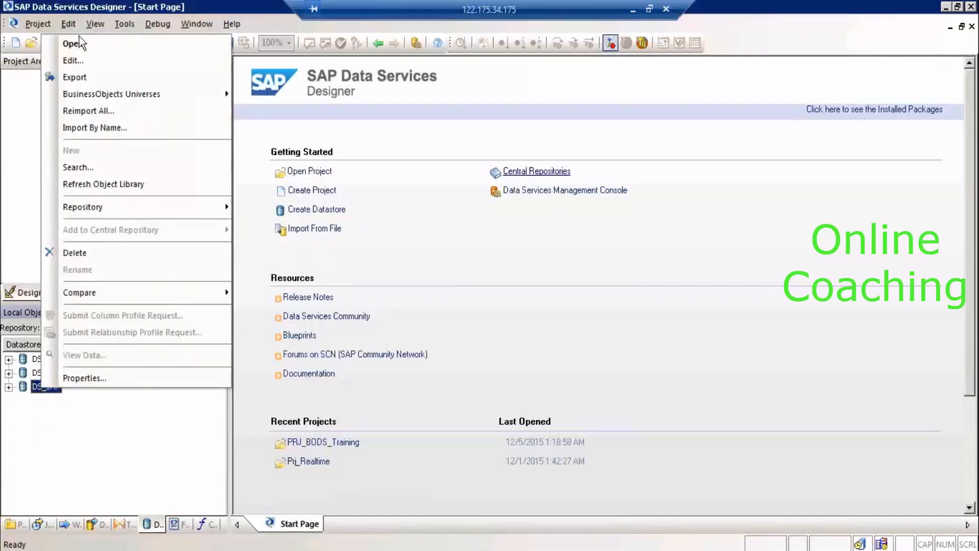
pyautogui.click(86, 62)
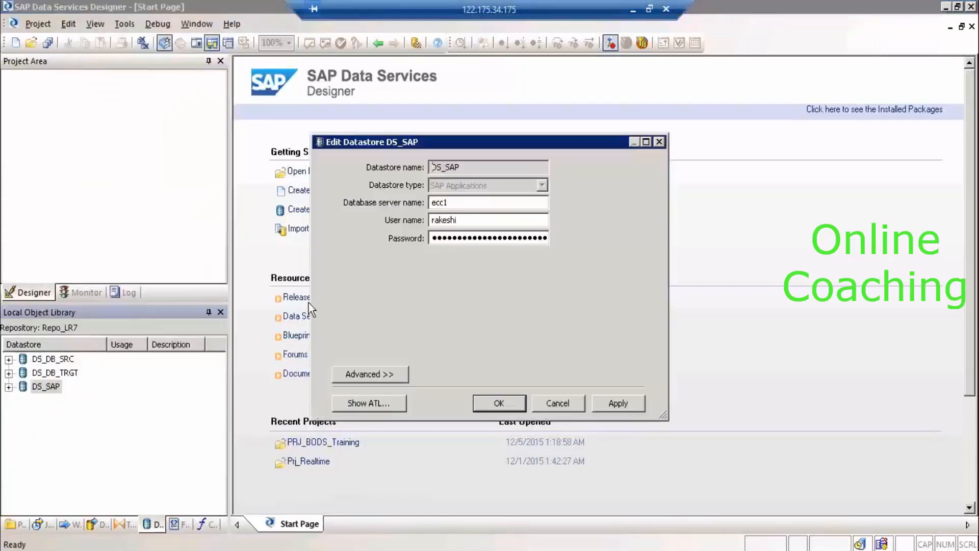
pyautogui.click(362, 373)
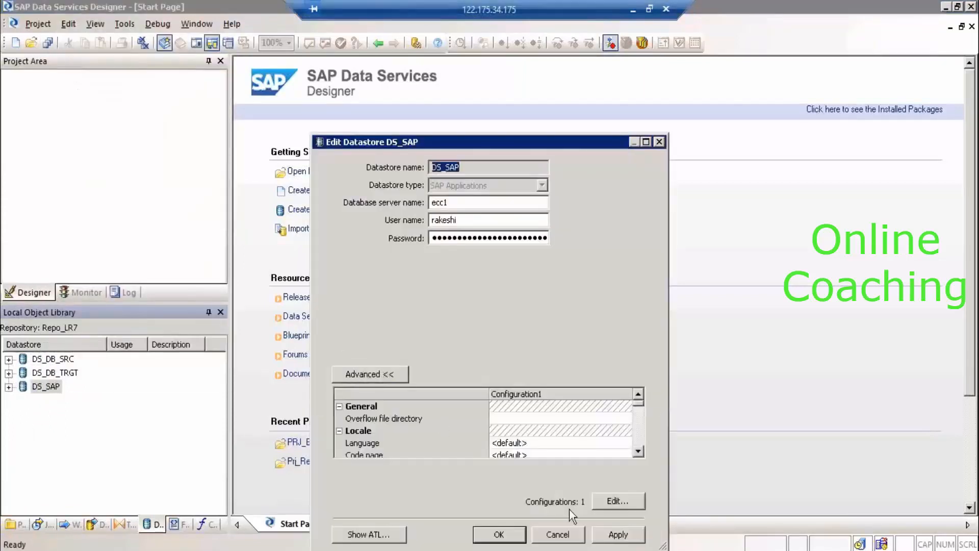
# - Open the configurations of DS_SAP and add two duplicates, one of Configuration1 and one of that copy
pyautogui.click(617, 501)
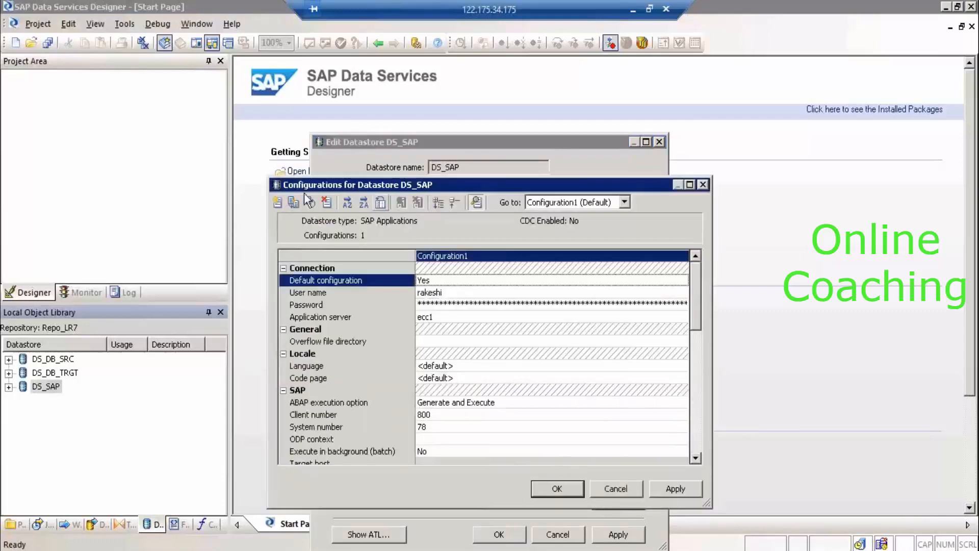
pyautogui.click(293, 201)
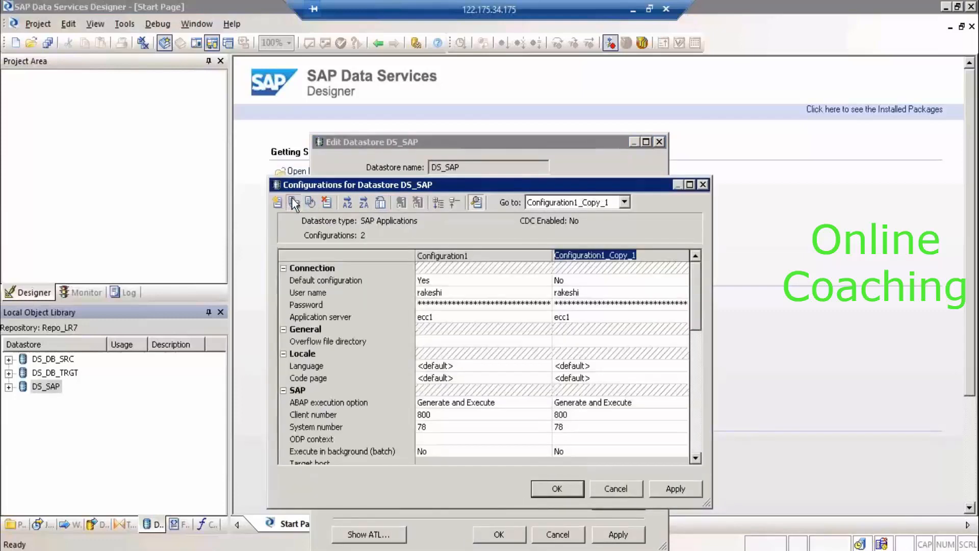
pyautogui.click(292, 202)
# - Rename the three configurations of the DS_SAP datastore, in column order, as DEV, QA and PROD
pyautogui.rightClick(460, 254)
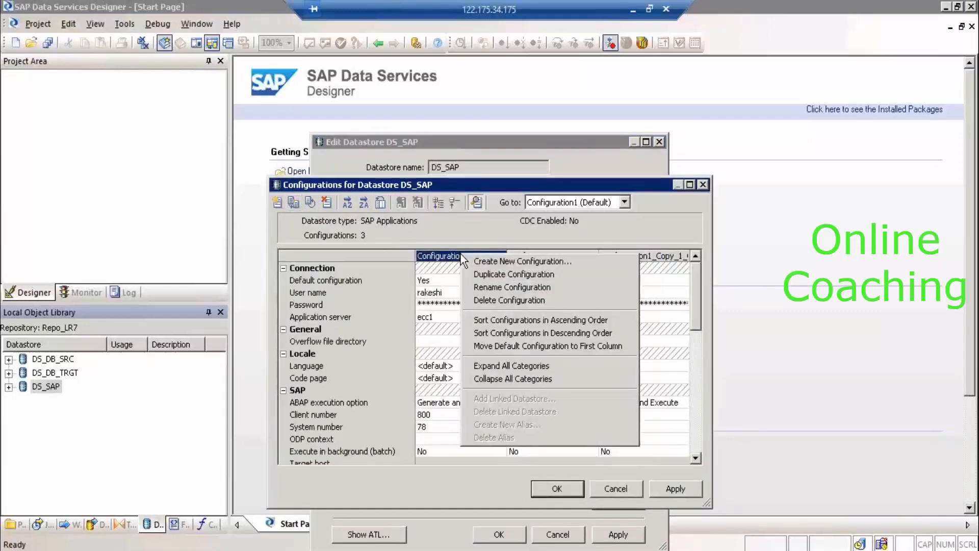
pyautogui.click(506, 287)
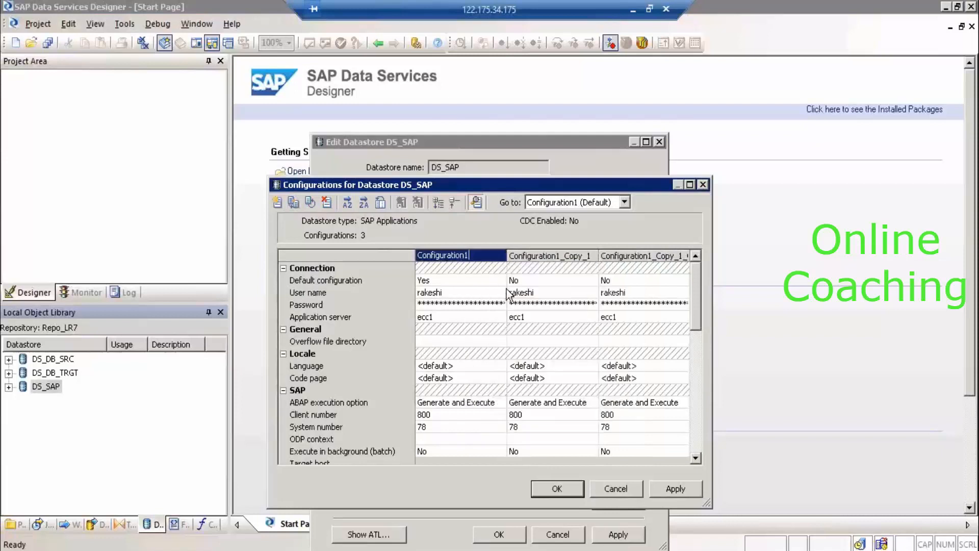
pyautogui.write('DEV')
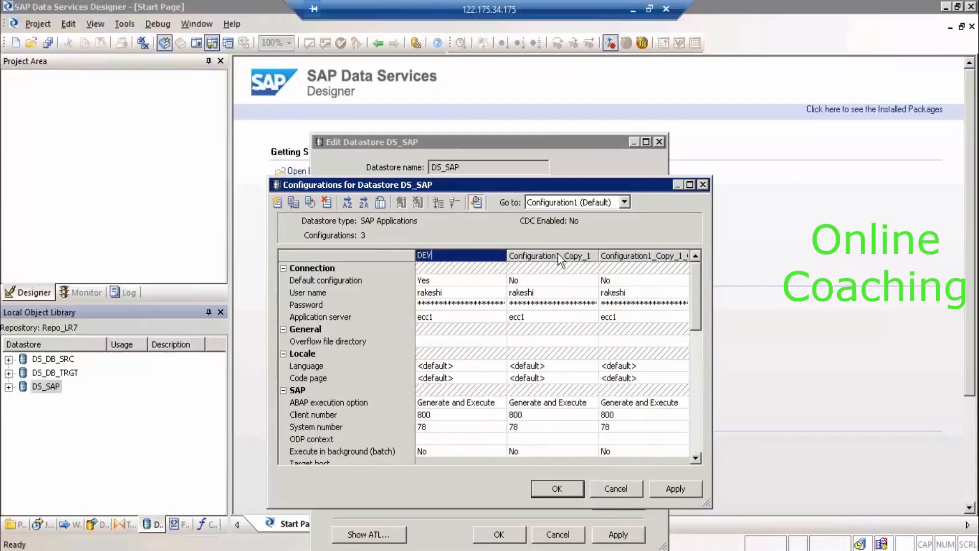
pyautogui.rightClick(559, 256)
pyautogui.click(597, 287)
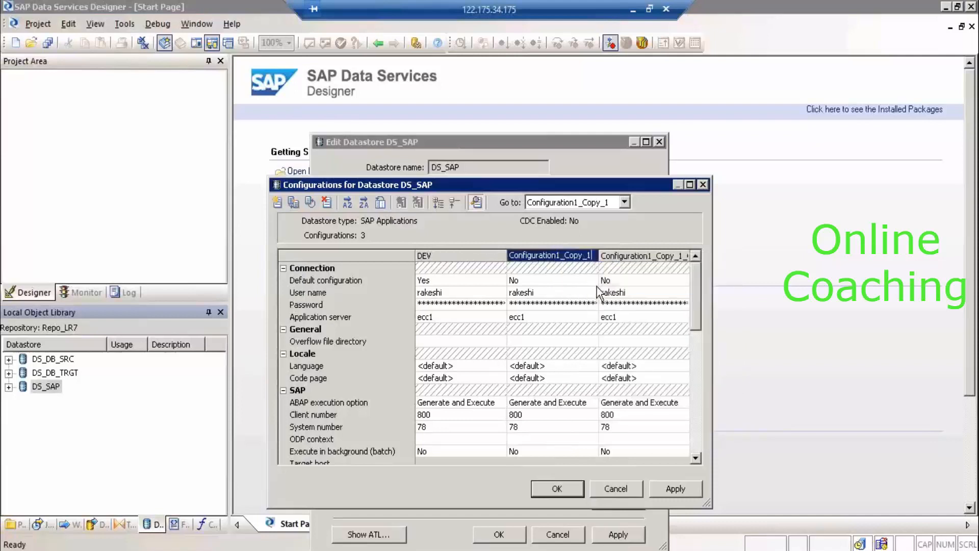
pyautogui.write('QA')
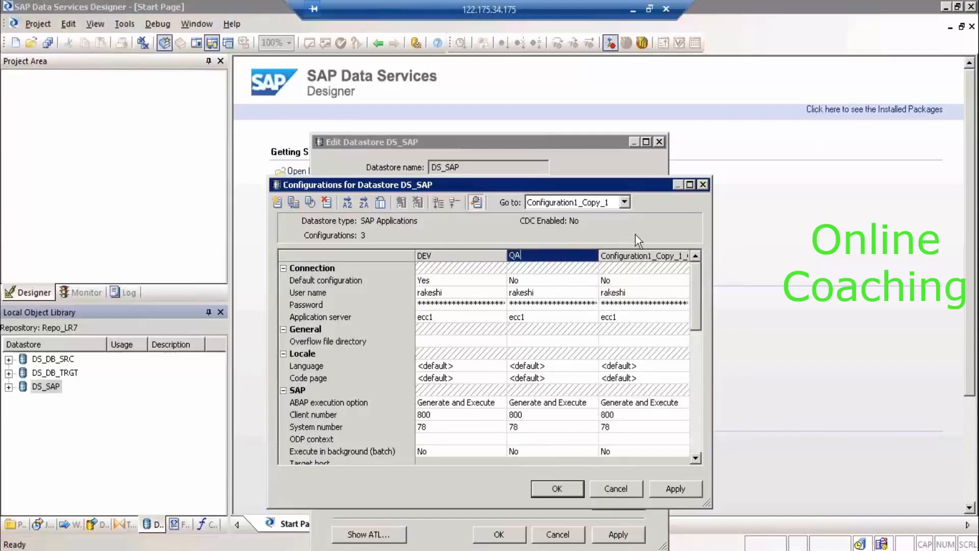
pyautogui.rightClick(636, 257)
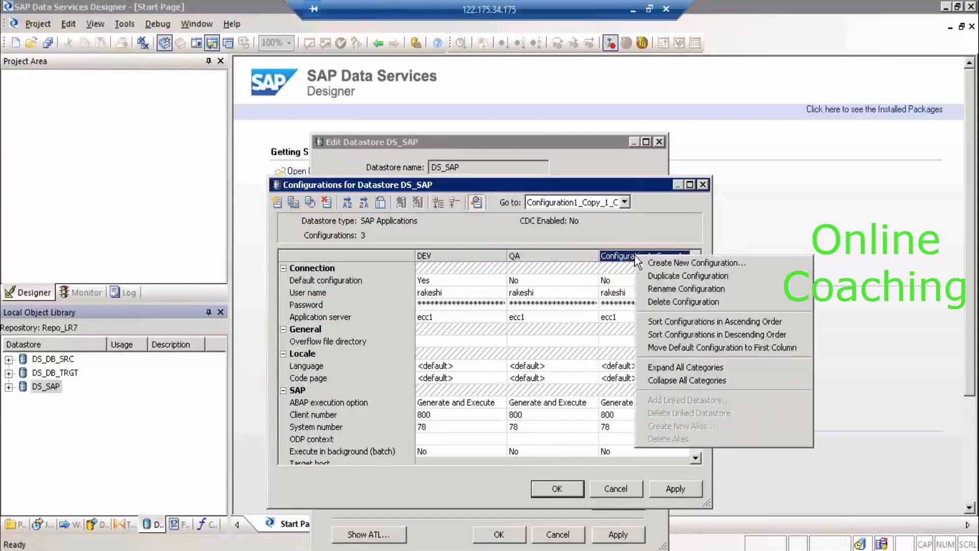
pyautogui.click(657, 277)
pyautogui.write('PROD')
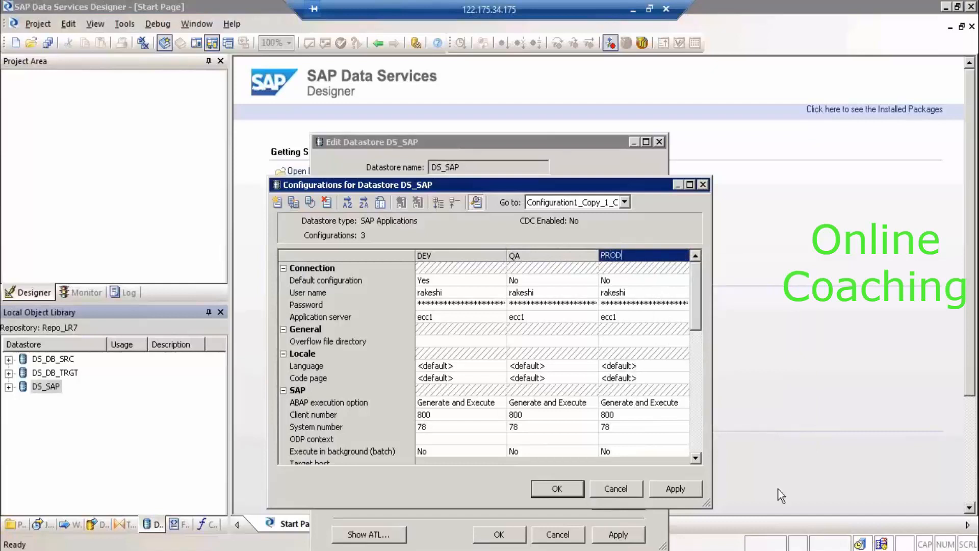
# - Apply and accept the DS_SAP configurations, and save the datastore changes and close its editor
pyautogui.click(690, 494)
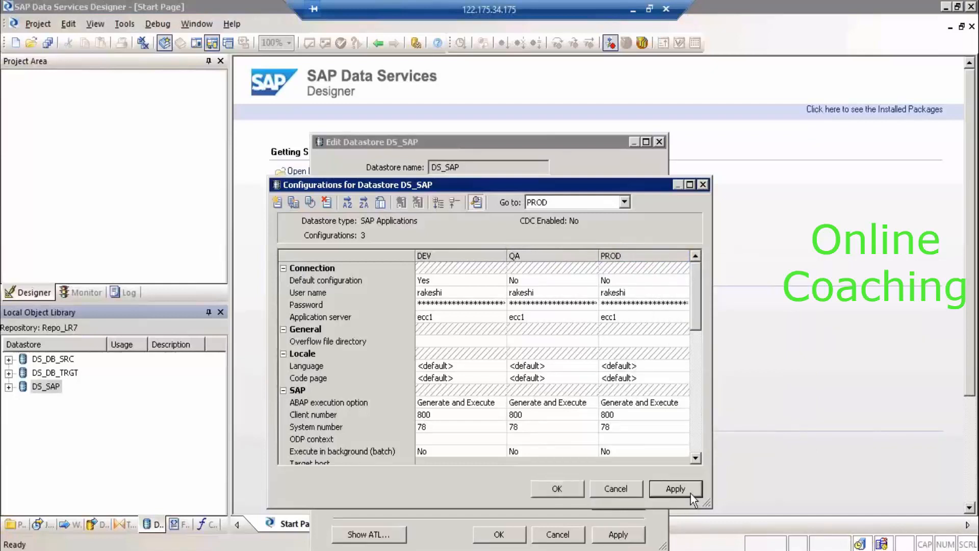
pyautogui.click(571, 488)
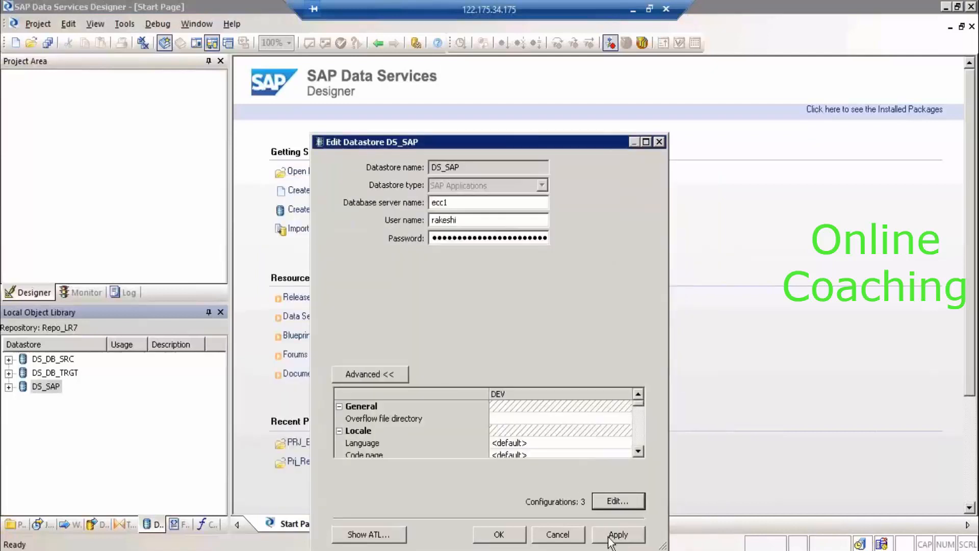
pyautogui.click(611, 539)
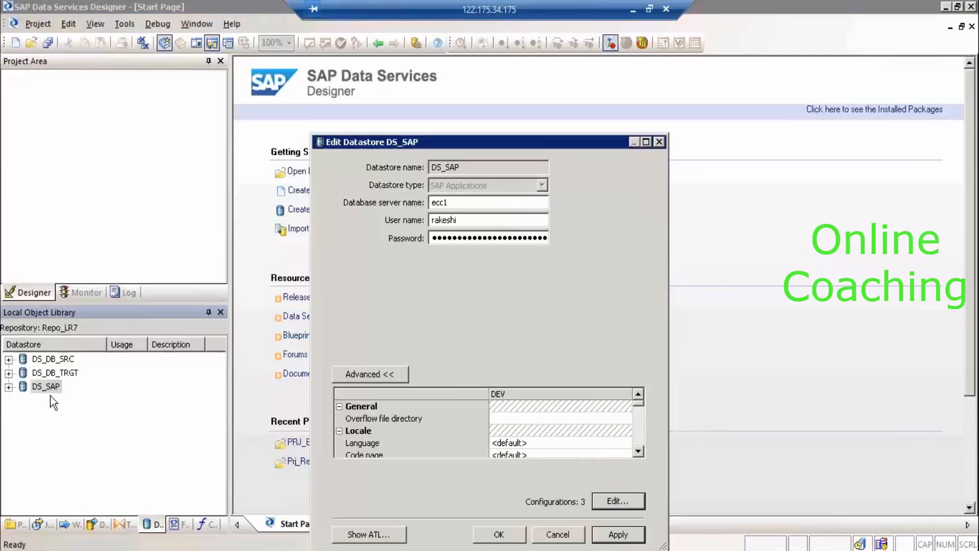
pyautogui.click(479, 534)
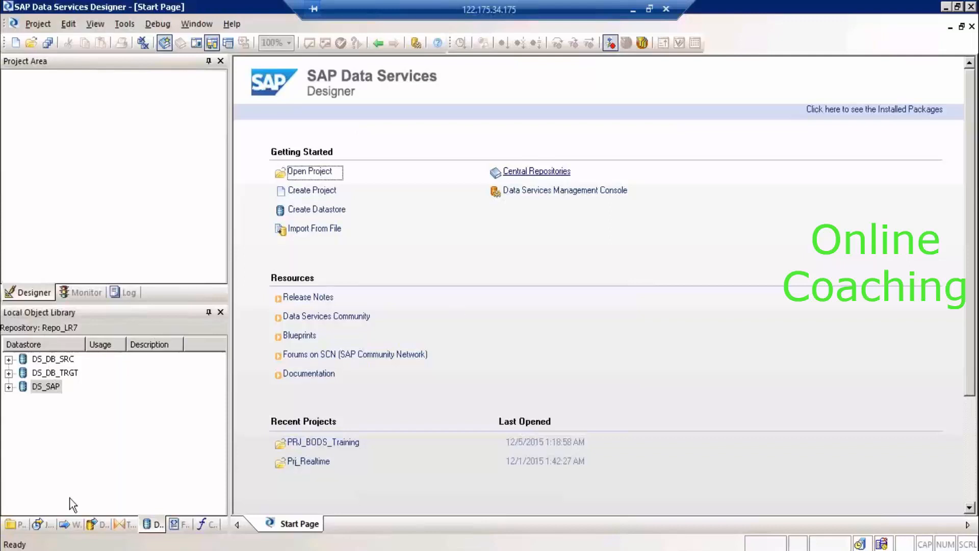
# - Show the projects in the Local Object Library and open PRJ_BODS_Training in the Project Area
pyautogui.click(13, 526)
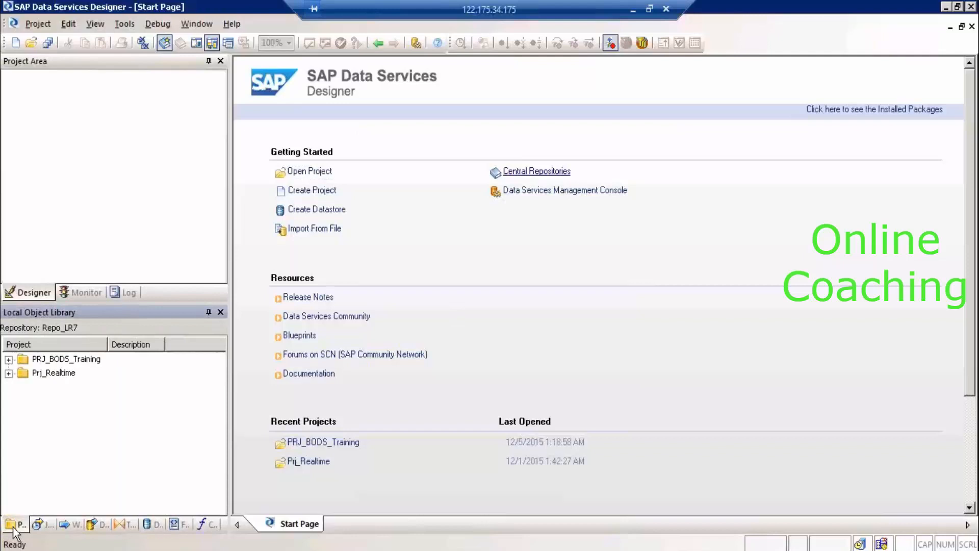
pyautogui.click(82, 366)
pyautogui.doubleClick(84, 362)
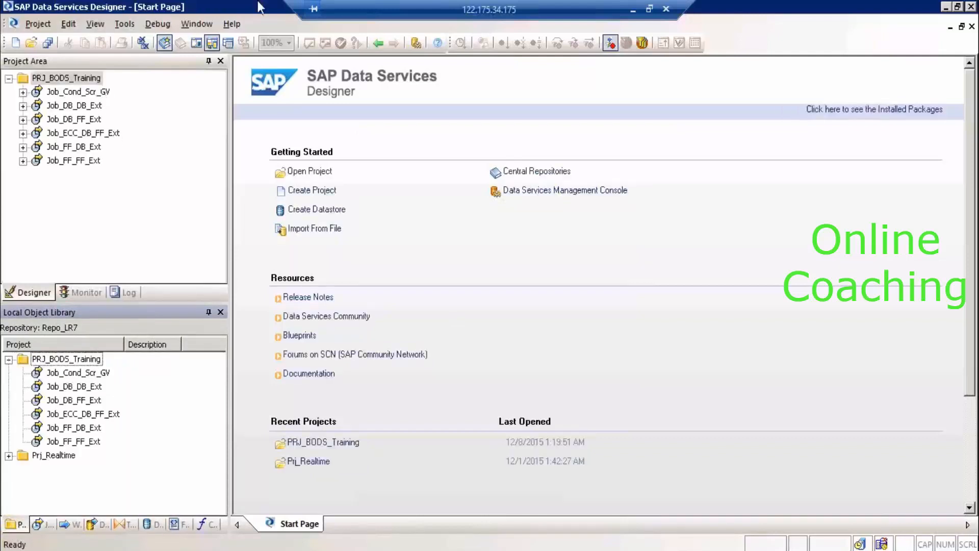
# - Switch to the Excel diagram and move the starts of the arrows to the yellow and green target blocks onto the blue circle beside SAP BODS
pyautogui.click(634, 9)
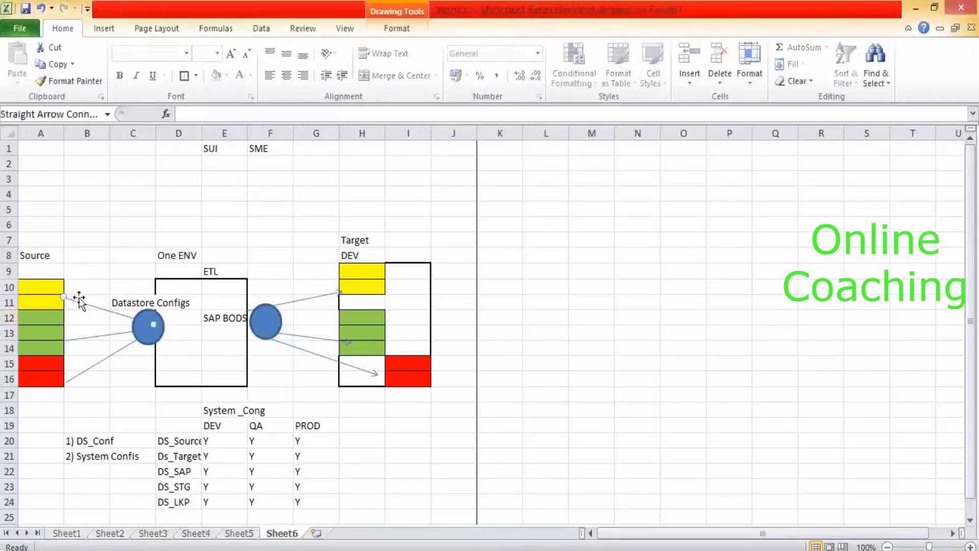
pyautogui.click(302, 299)
pyautogui.moveTo(256, 308); pyautogui.dragTo(263, 315)
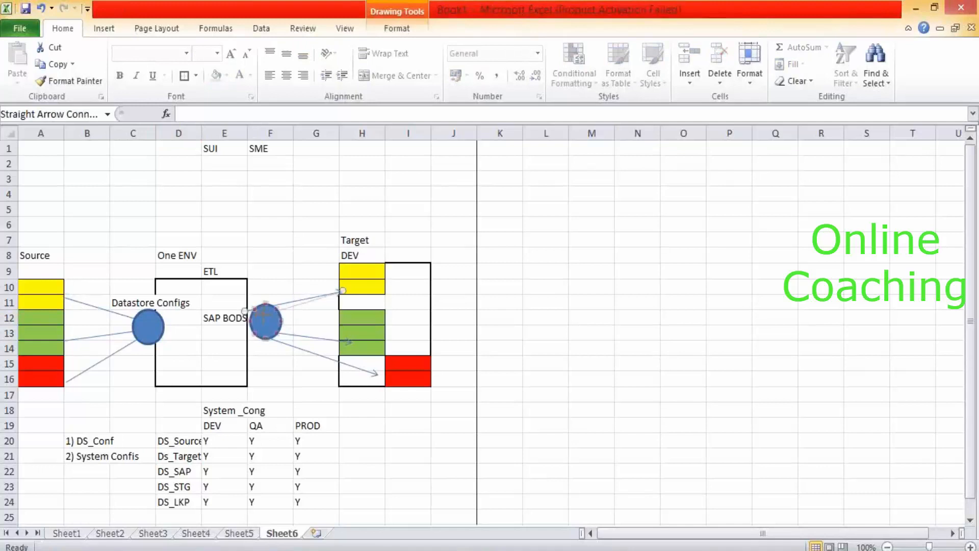
pyautogui.click(311, 338)
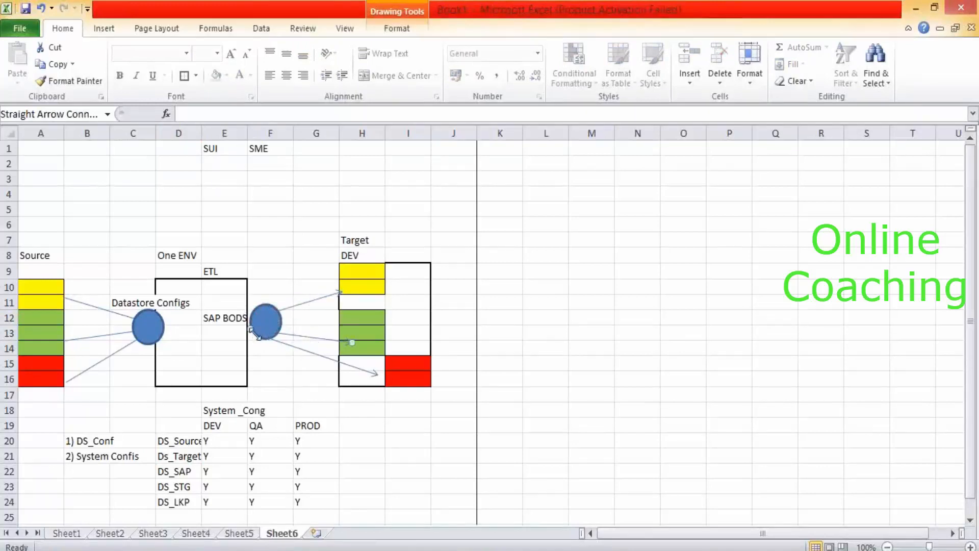
pyautogui.moveTo(255, 332); pyautogui.dragTo(249, 320)
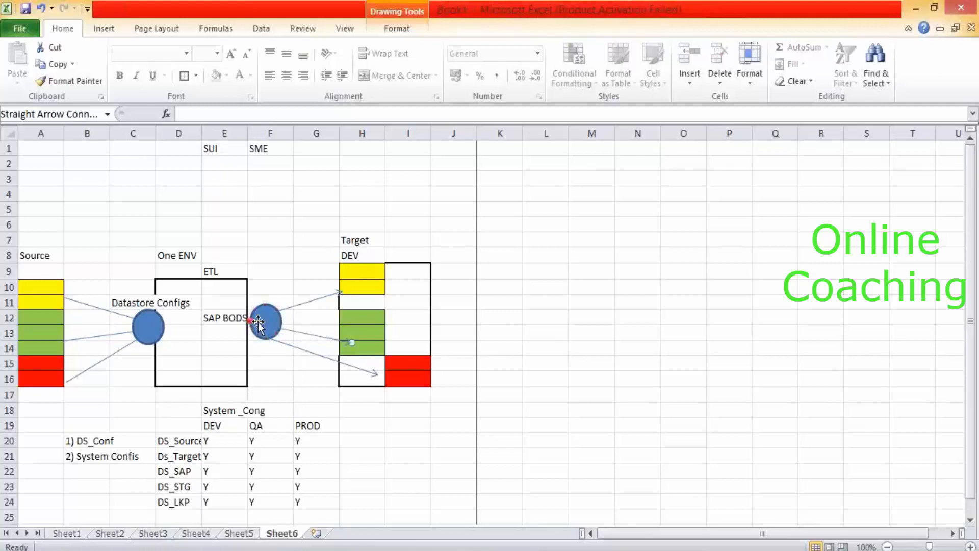
pyautogui.click(303, 362)
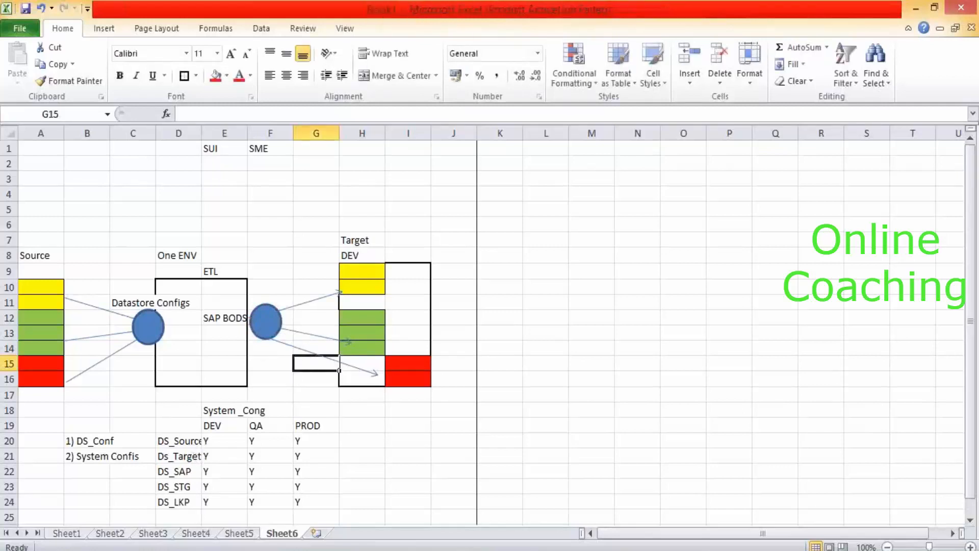
# - Switch to SAP Data Services Designer, review the configurations of the DS_DB_SRC datastore, and close its editor without changes
pyautogui.click(92, 440)
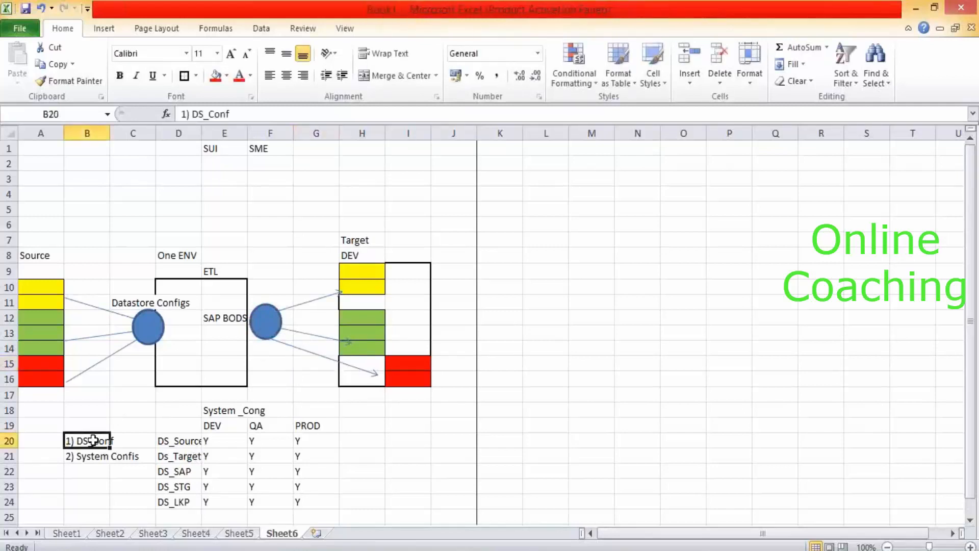
pyautogui.click(191, 549)
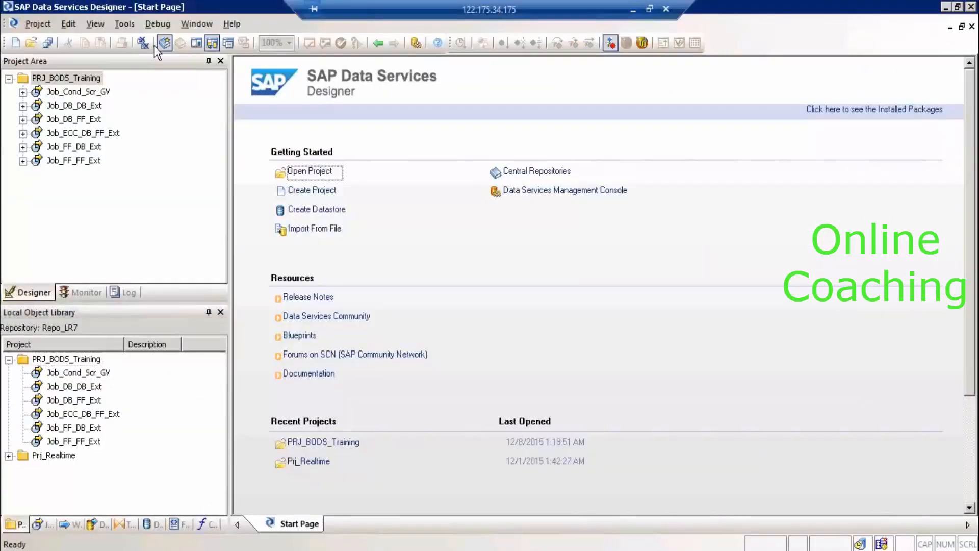
pyautogui.click(151, 525)
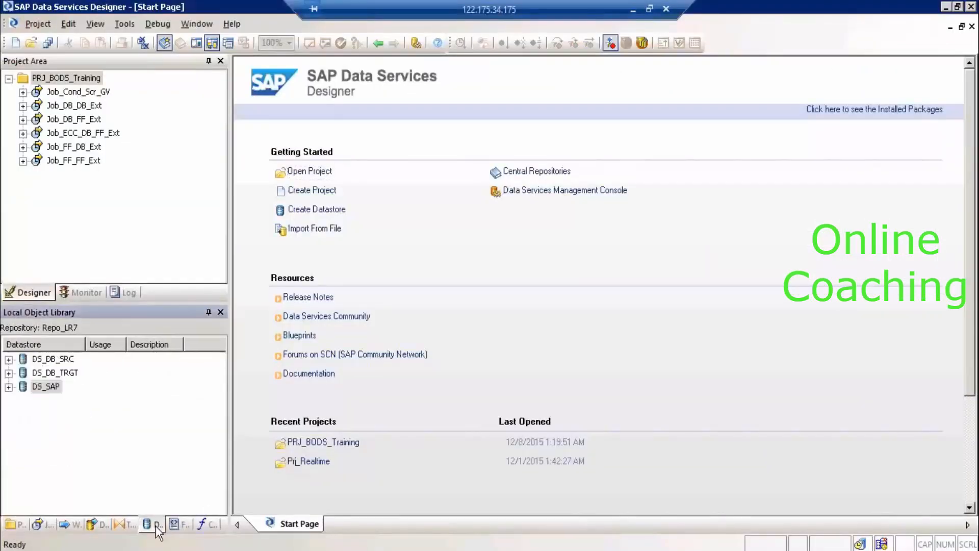
pyautogui.rightClick(49, 360)
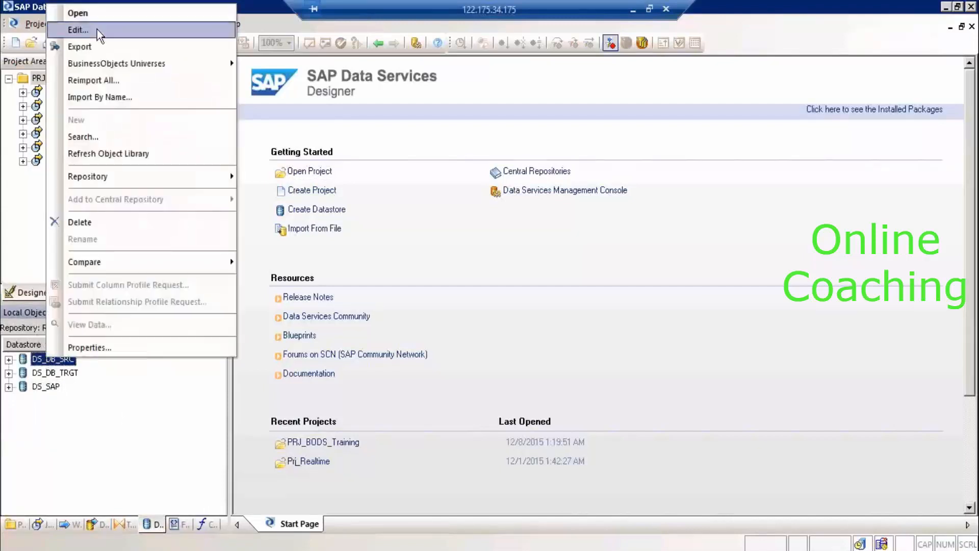
pyautogui.click(78, 30)
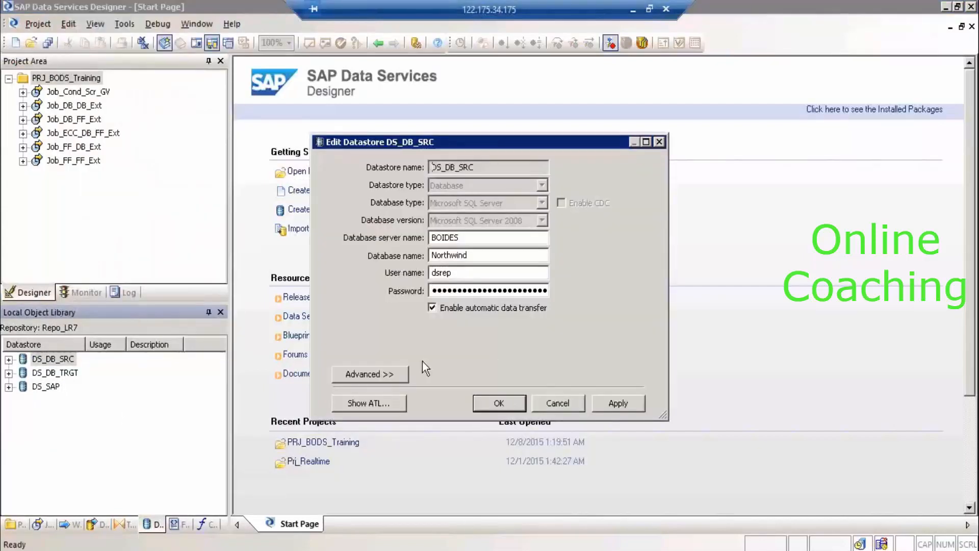
pyautogui.click(396, 374)
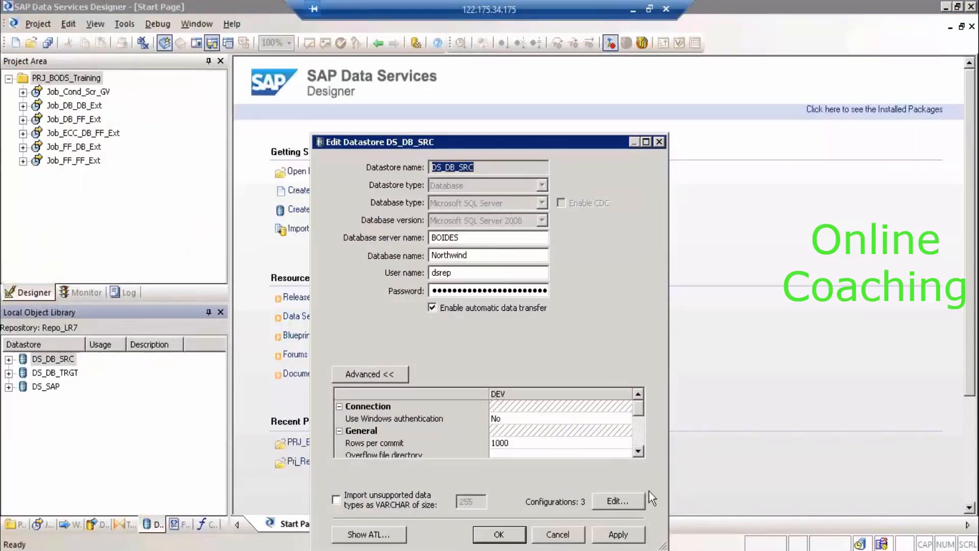
pyautogui.click(640, 499)
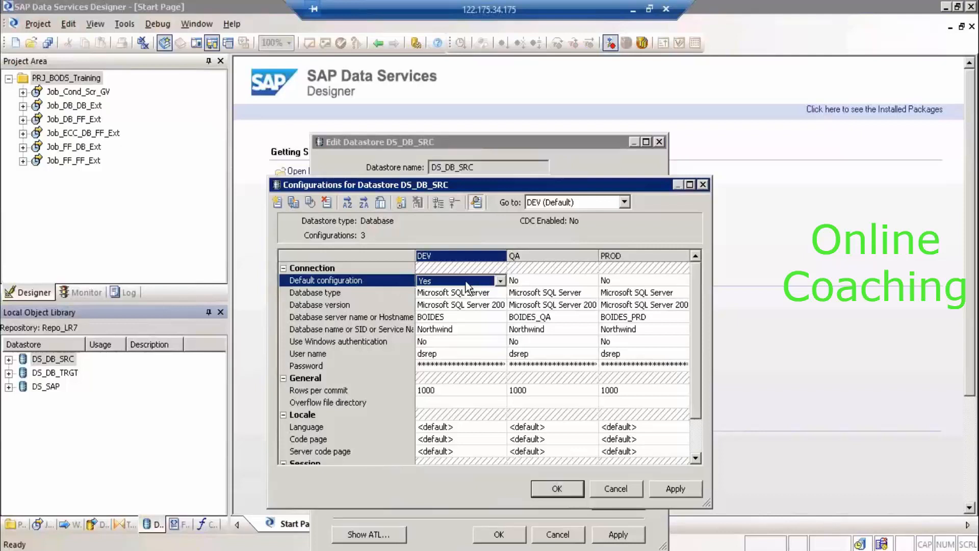
pyautogui.click(631, 485)
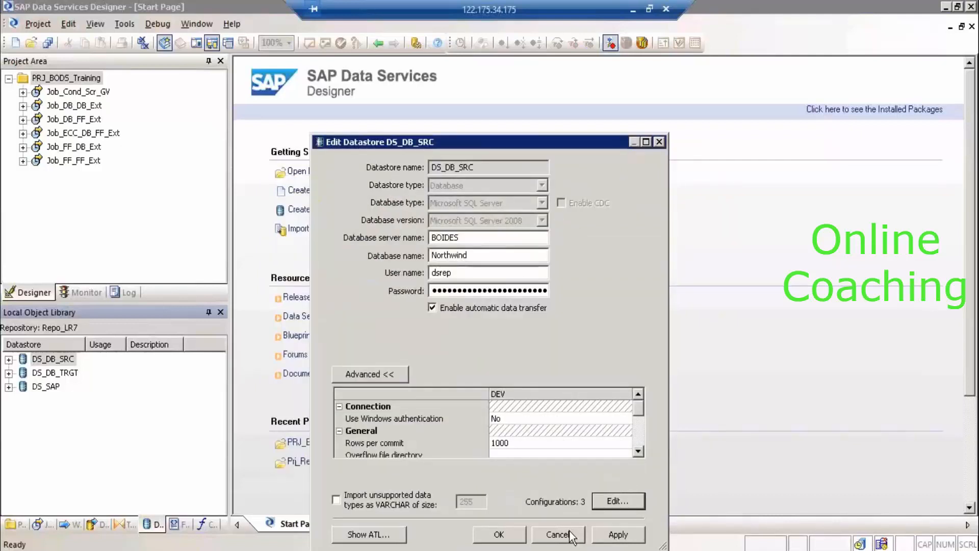
pyautogui.click(570, 535)
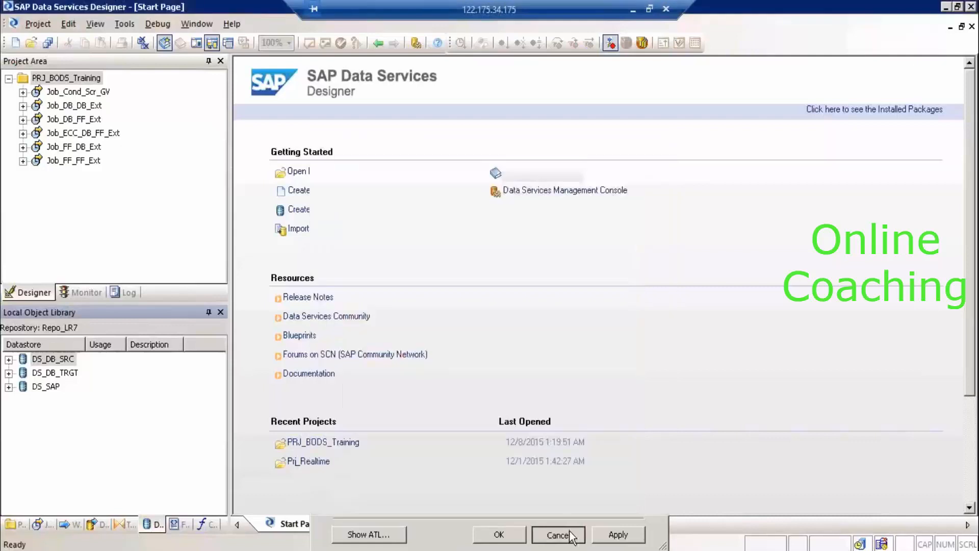
# - Review the advanced settings of the DS_DB_TRGT datastore and close its editor without changes
pyautogui.rightClick(69, 374)
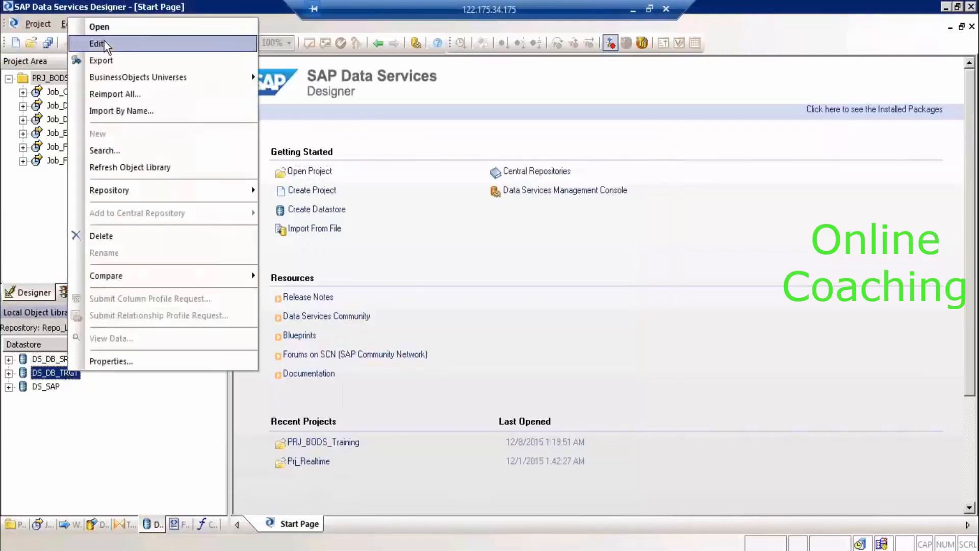
pyautogui.click(97, 43)
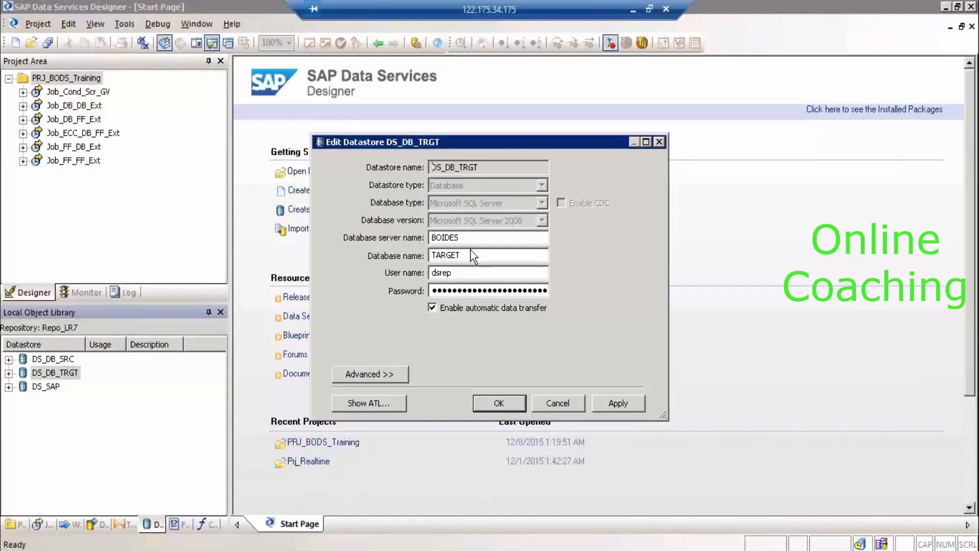
pyautogui.click(398, 373)
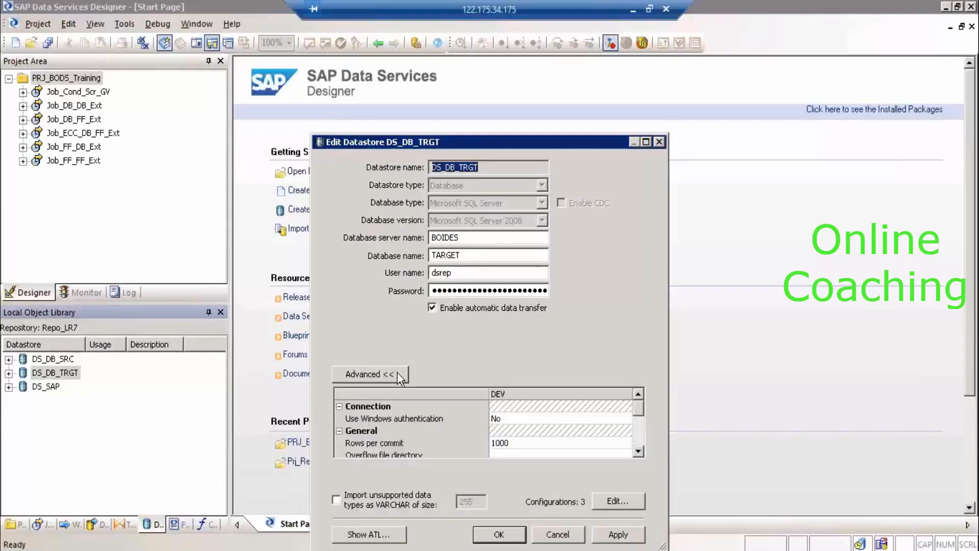
pyautogui.click(561, 534)
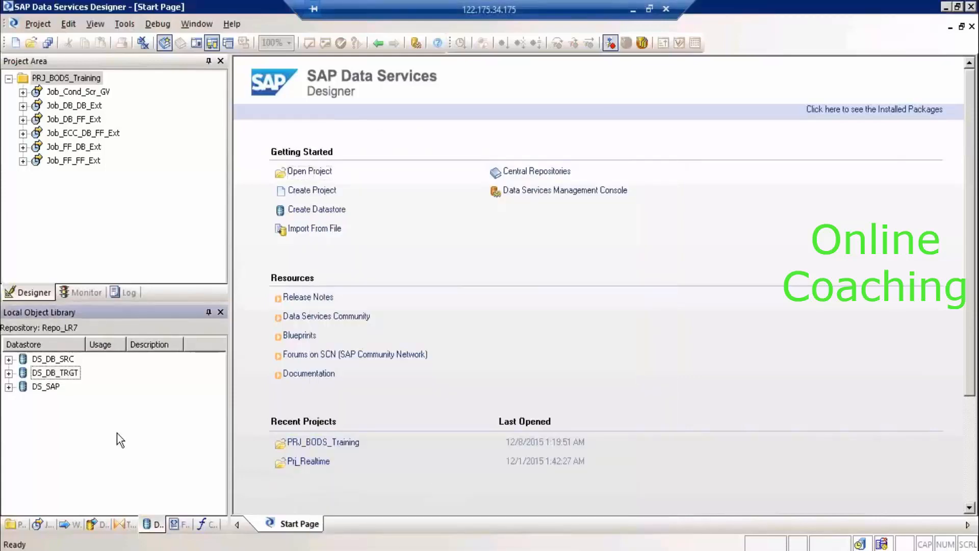
# - Switch to the Excel diagram and add DS_STG_INIT and DS_LKP_INIT in cells D25 and D26 below DS_LKP
pyautogui.click(635, 9)
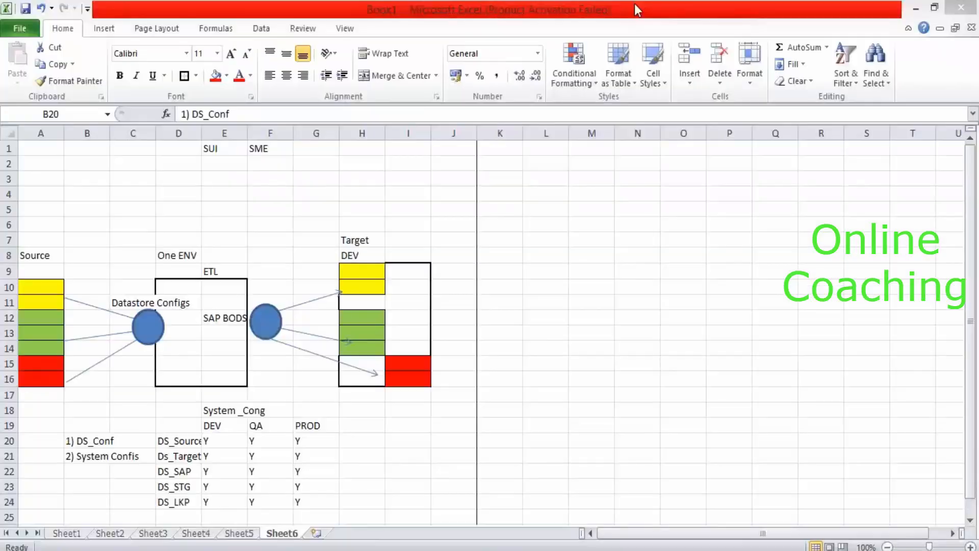
pyautogui.click(183, 513)
pyautogui.write('DS_ST')
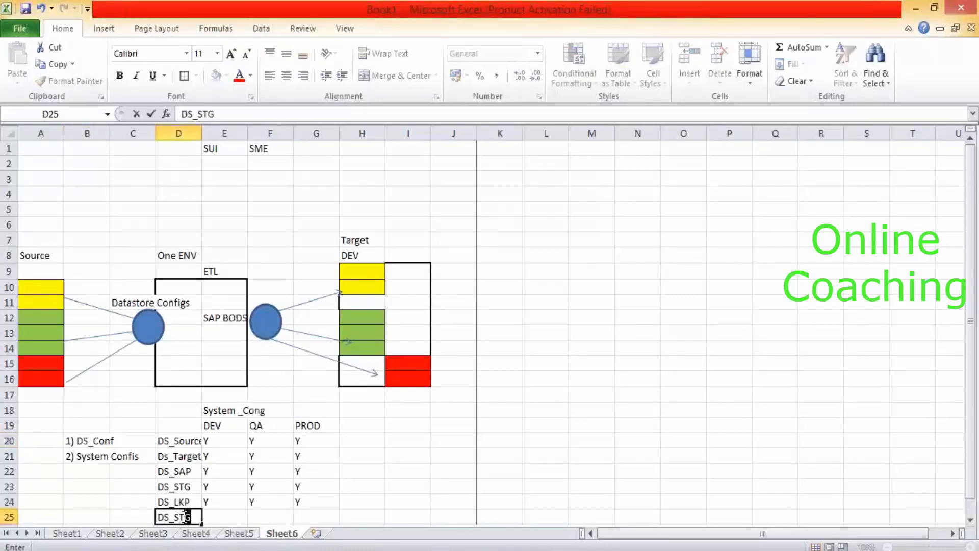
pyautogui.write('G_INIT')
pyautogui.press('Return')
pyautogui.write('DS_')
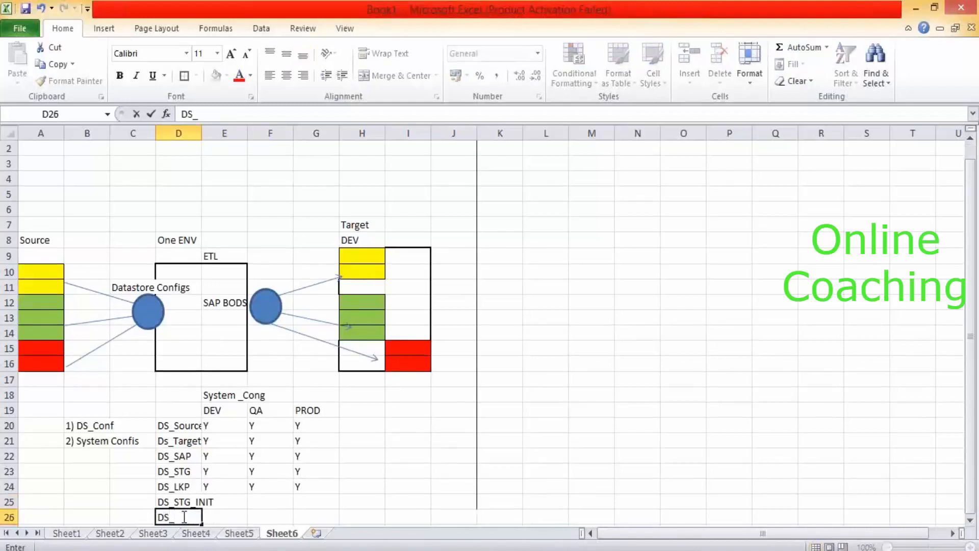
pyautogui.write('S')
pyautogui.press('BackSpace')
pyautogui.write('LKP_INIT')
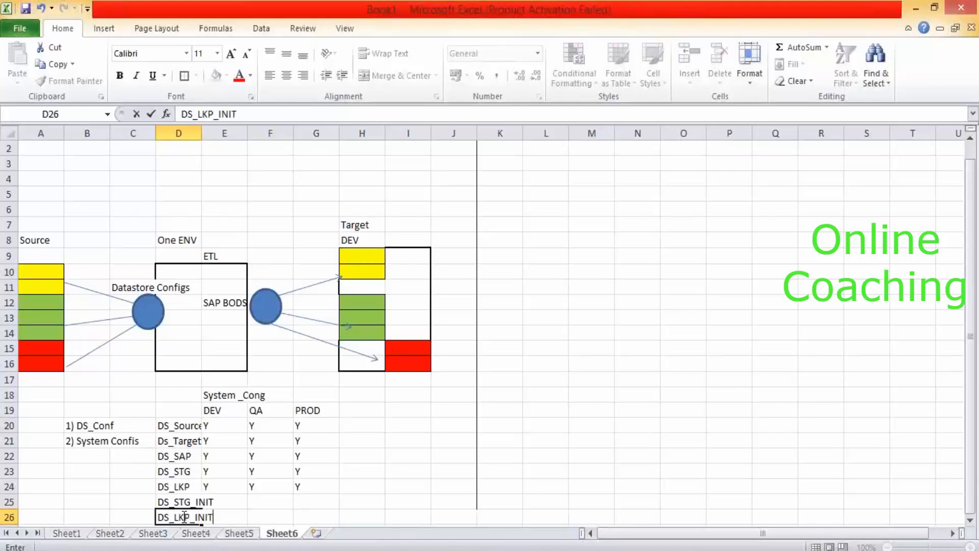
pyautogui.click(189, 475)
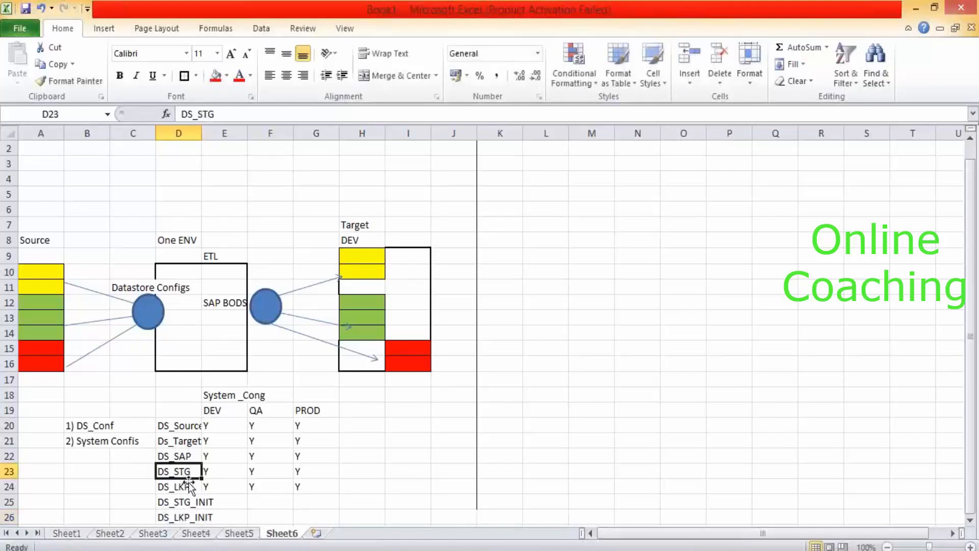
# - Examine the staging and lookup datastore entries in column D, and highlight the whole list from DS_Source to DS_LKP_INIT
pyautogui.click(190, 488)
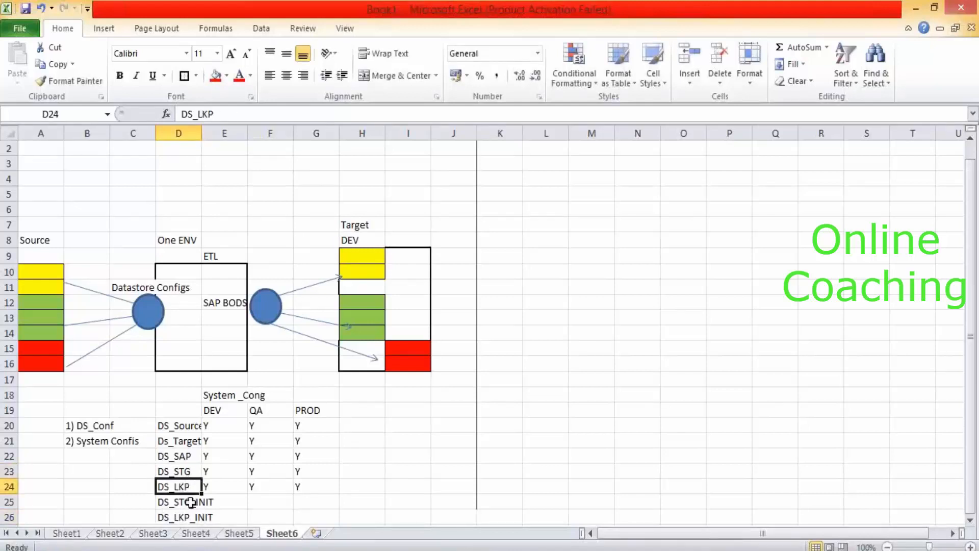
pyautogui.click(190, 503)
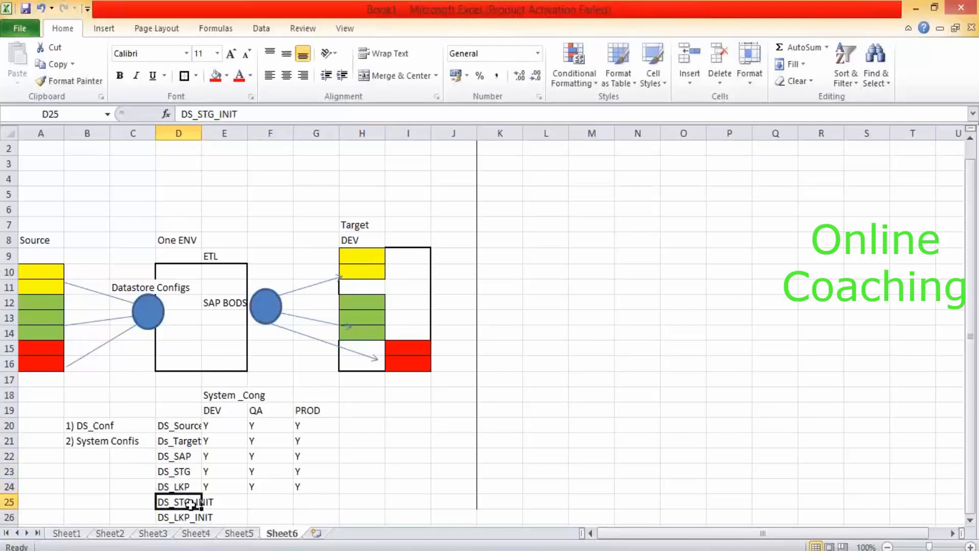
pyautogui.keyDown('ctrl'); pyautogui.click(188, 517); pyautogui.keyUp('ctrl')
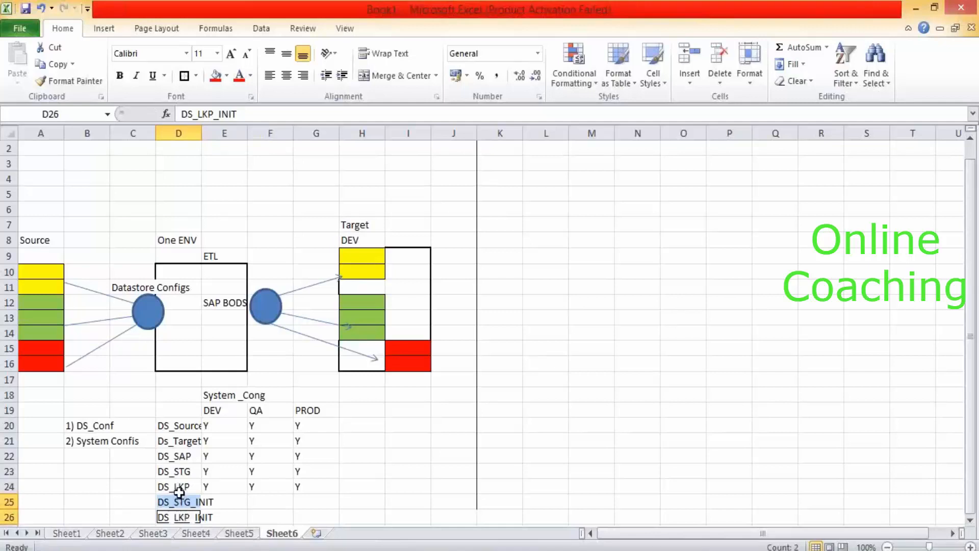
pyautogui.moveTo(178, 475); pyautogui.dragTo(198, 489)
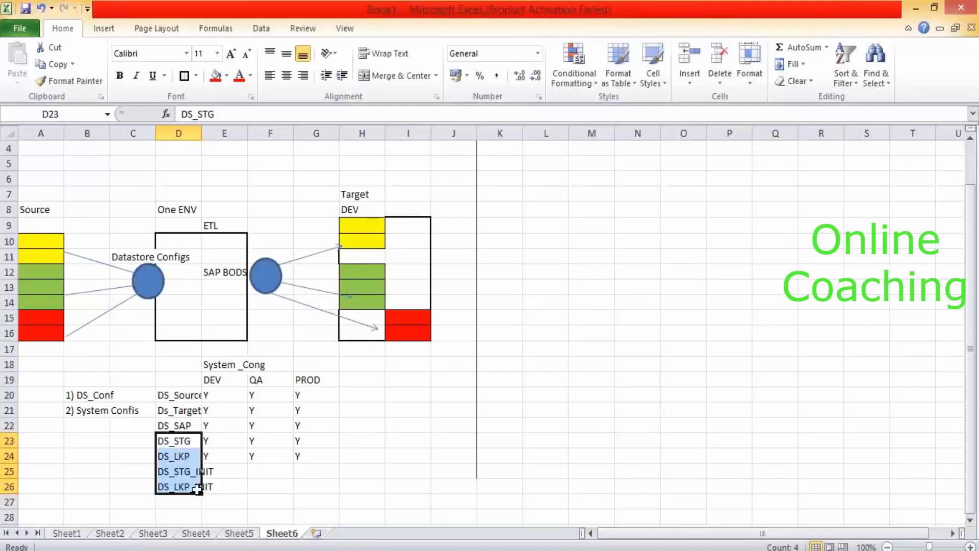
pyautogui.click(193, 487)
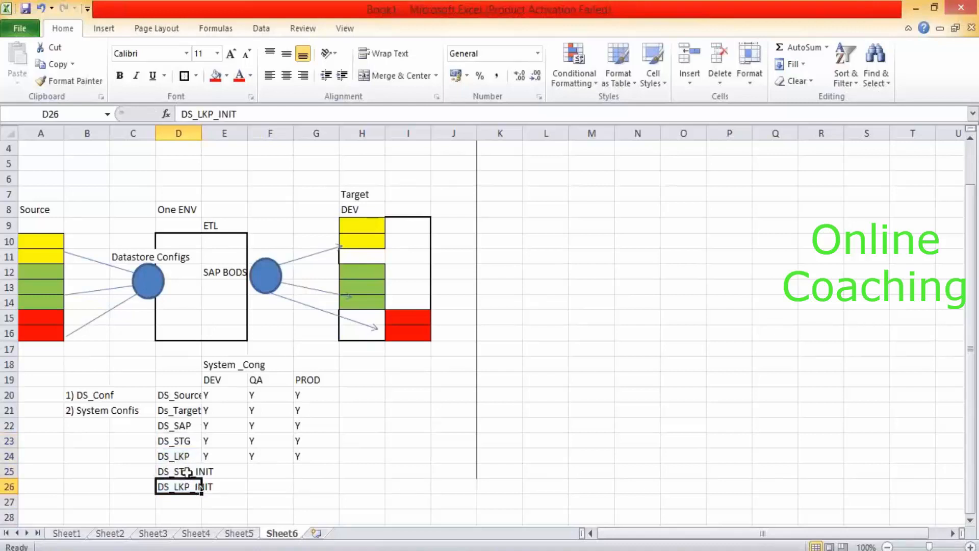
pyautogui.click(186, 471)
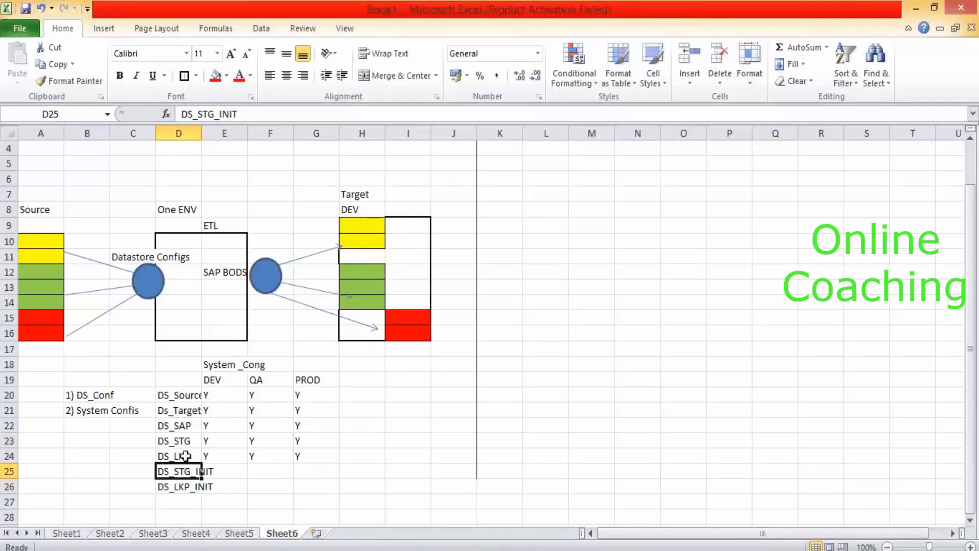
pyautogui.click(186, 456)
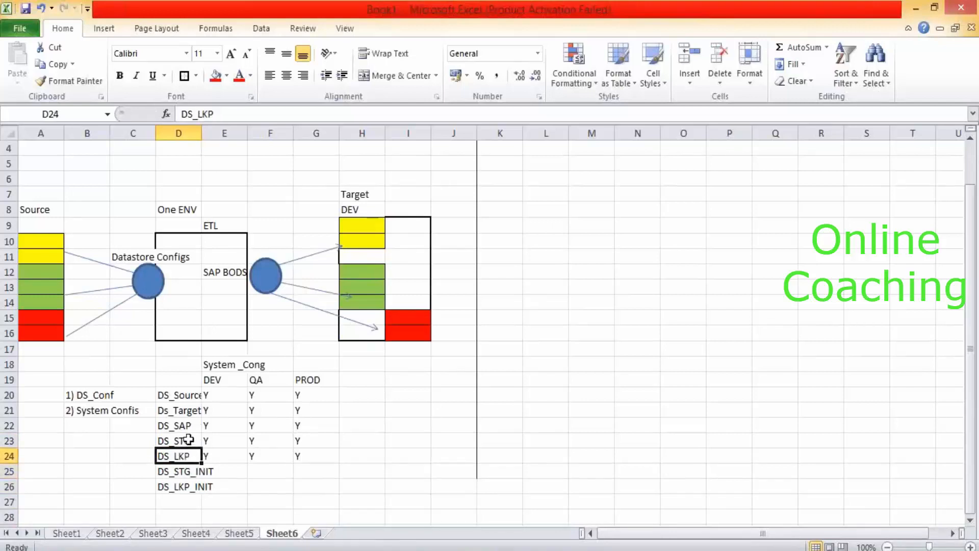
pyautogui.click(188, 439)
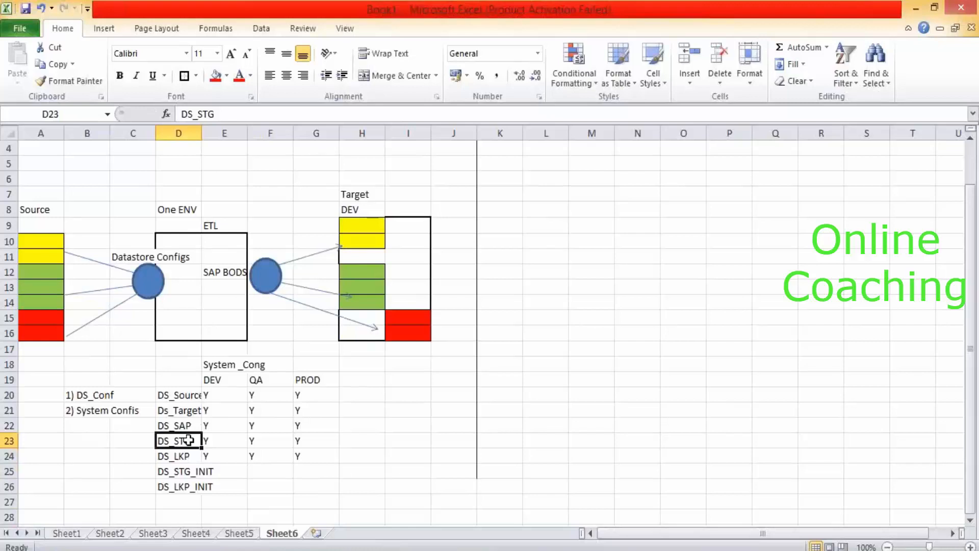
pyautogui.moveTo(183, 399); pyautogui.dragTo(181, 495)
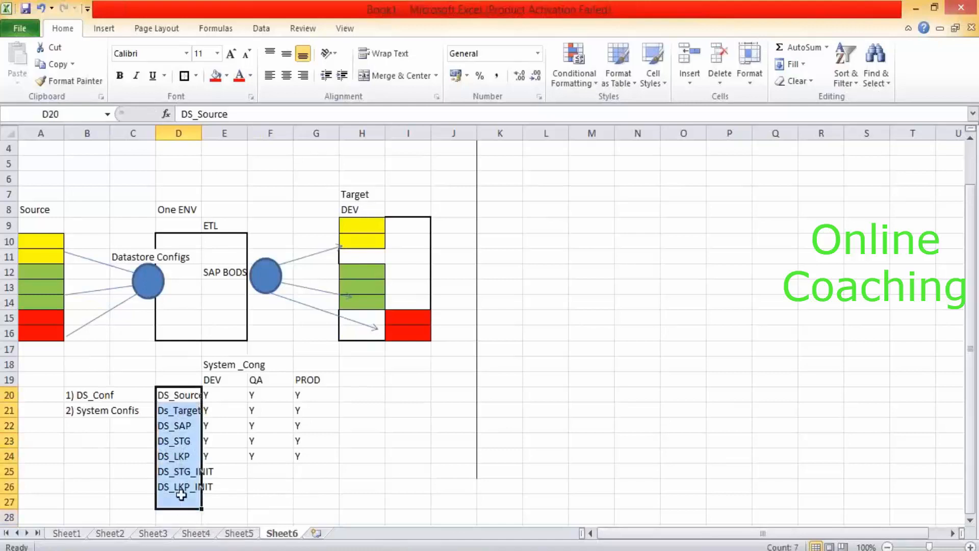
pyautogui.keyDown('shift'); pyautogui.click(182, 488); pyautogui.keyUp('shift')
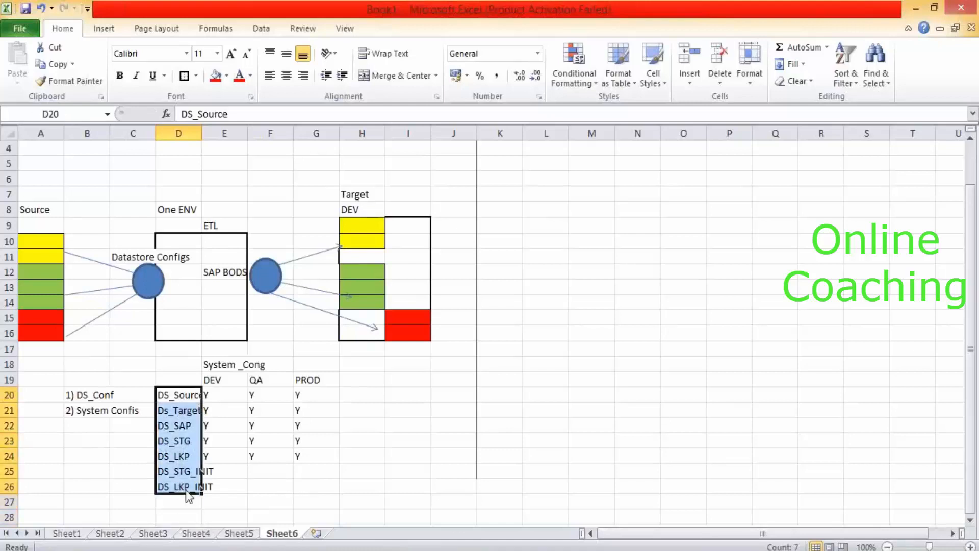
pyautogui.hotkey('alt', 'Tab')
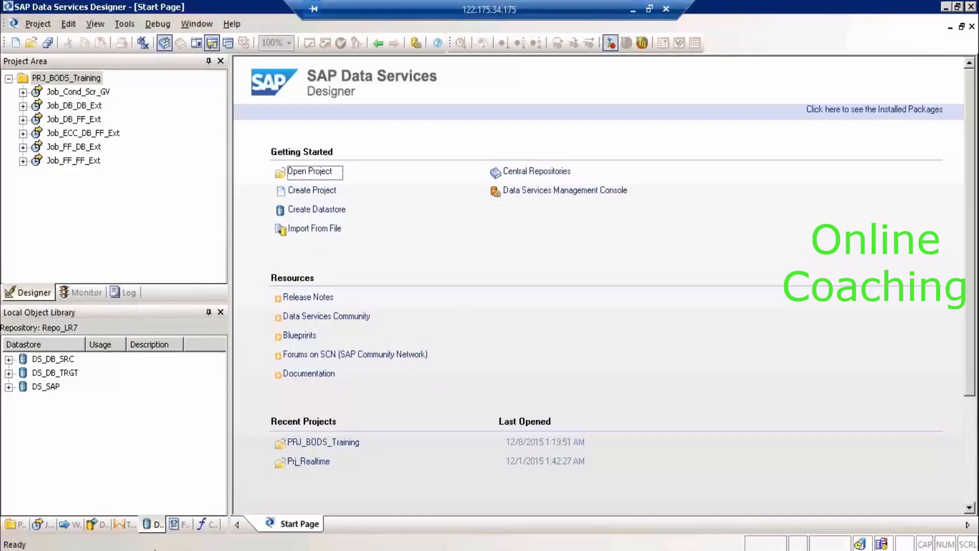
pyautogui.click(633, 8)
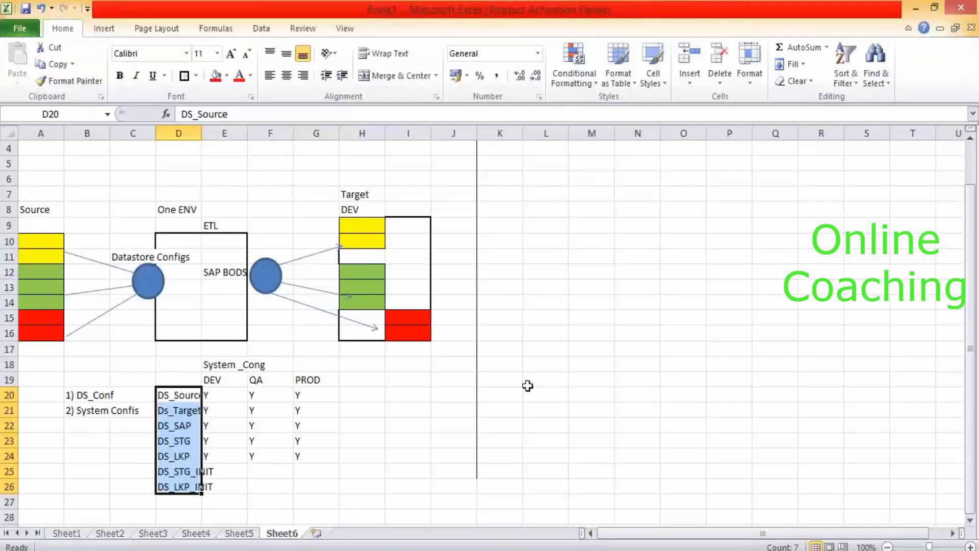
# - Switch to the BODS architecture diagram on Sheet1 and outline an empty box around cells I25:J26 below the BODS (ETL) box
pyautogui.click(149, 536)
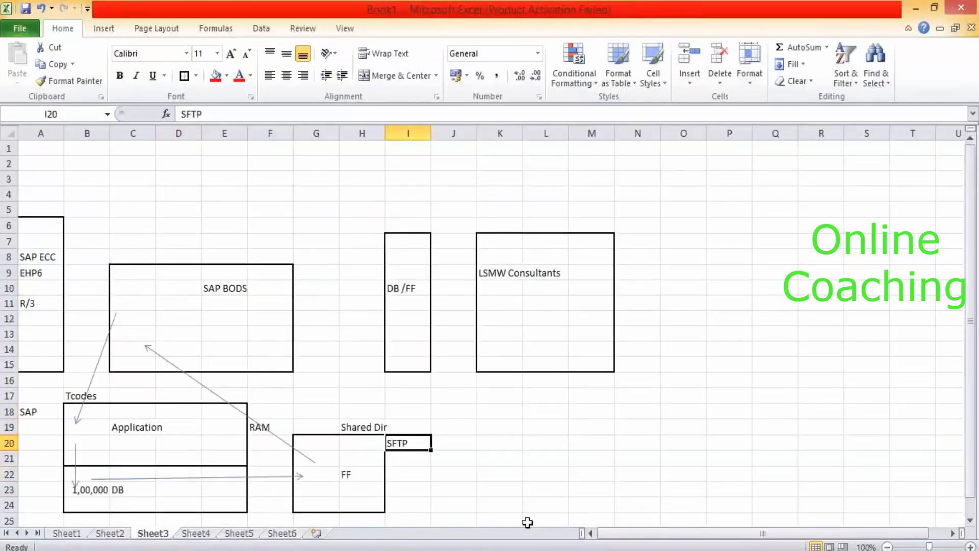
pyautogui.click(106, 535)
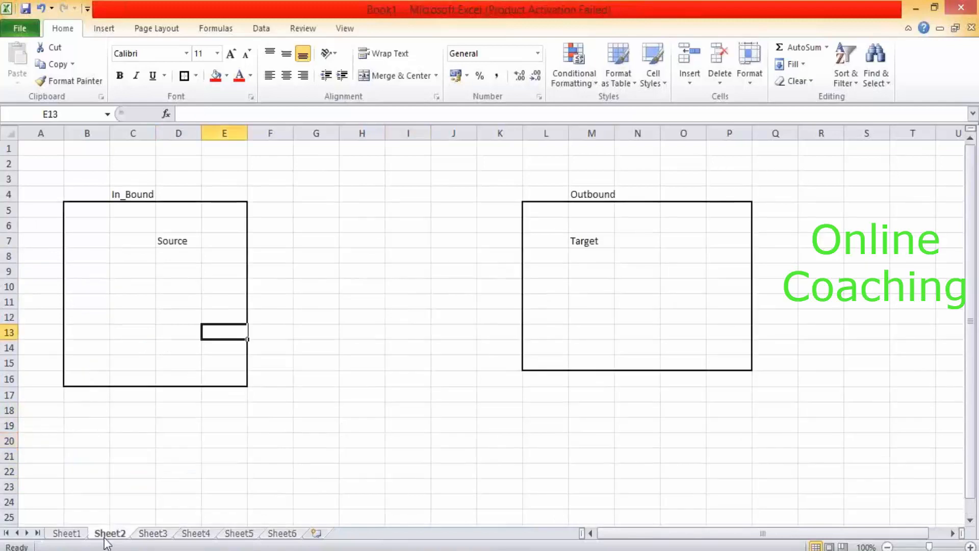
pyautogui.click(66, 534)
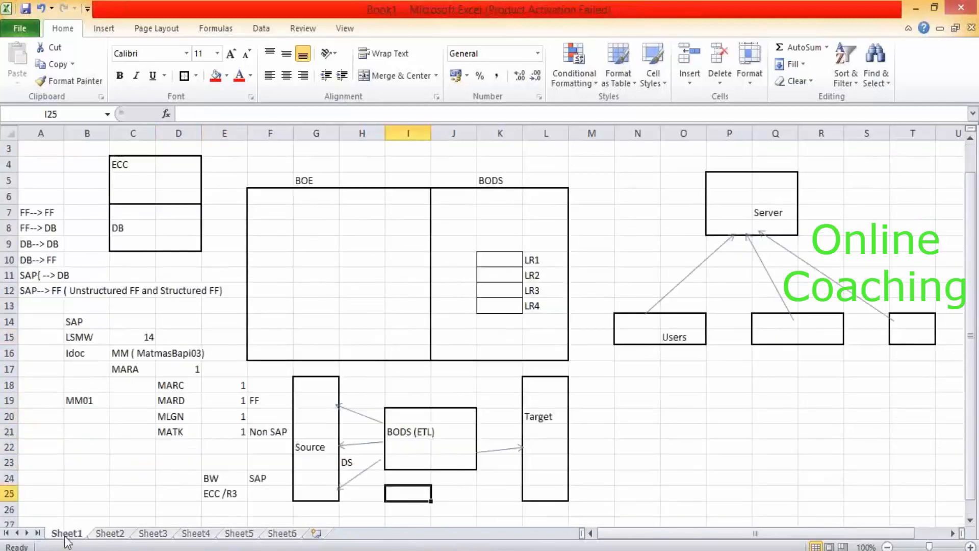
pyautogui.click(449, 492)
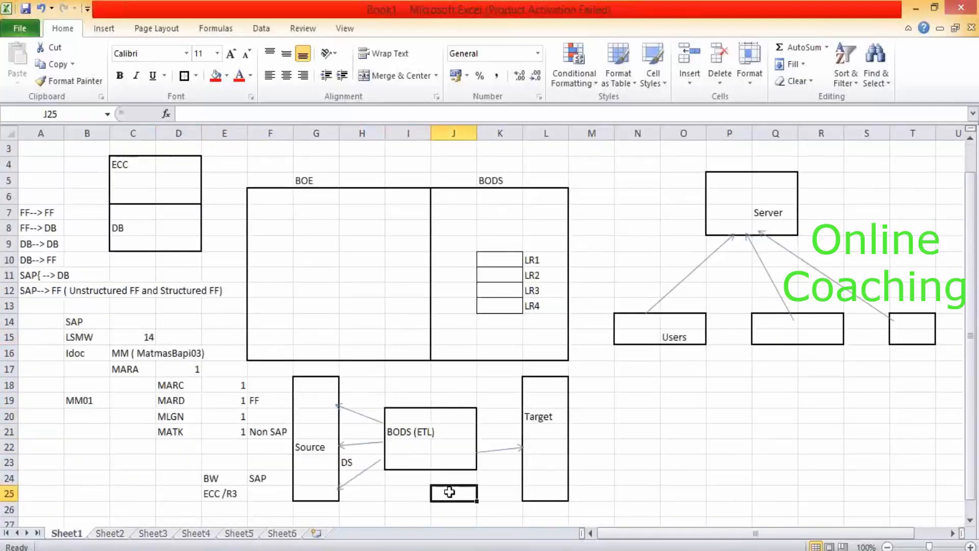
pyautogui.moveTo(420, 491); pyautogui.dragTo(457, 512)
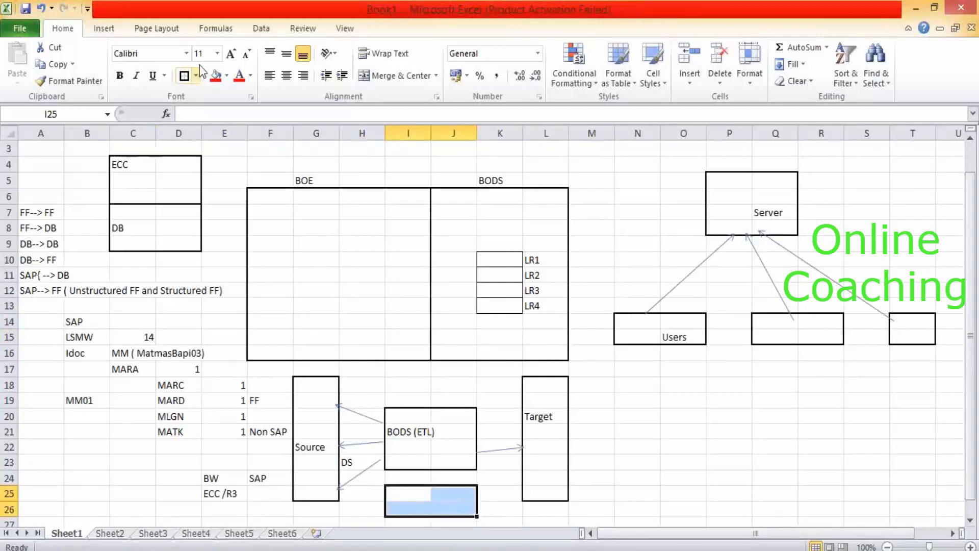
pyautogui.click(187, 76)
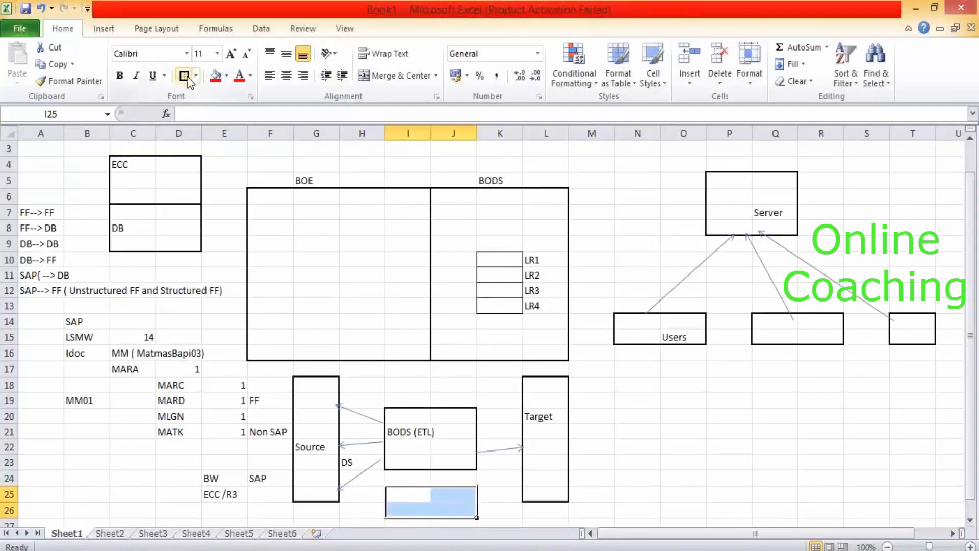
pyautogui.click(401, 384)
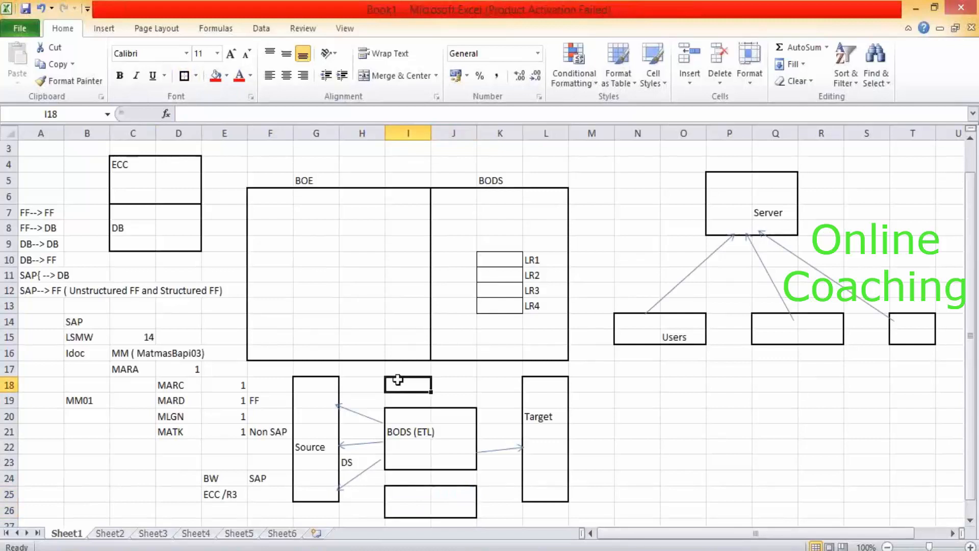
# - Draw a straight arrow about 2.8 cm long from the Source box into the BODS (ETL) box, and start another straight arrow
pyautogui.click(103, 26)
pyautogui.click(146, 65)
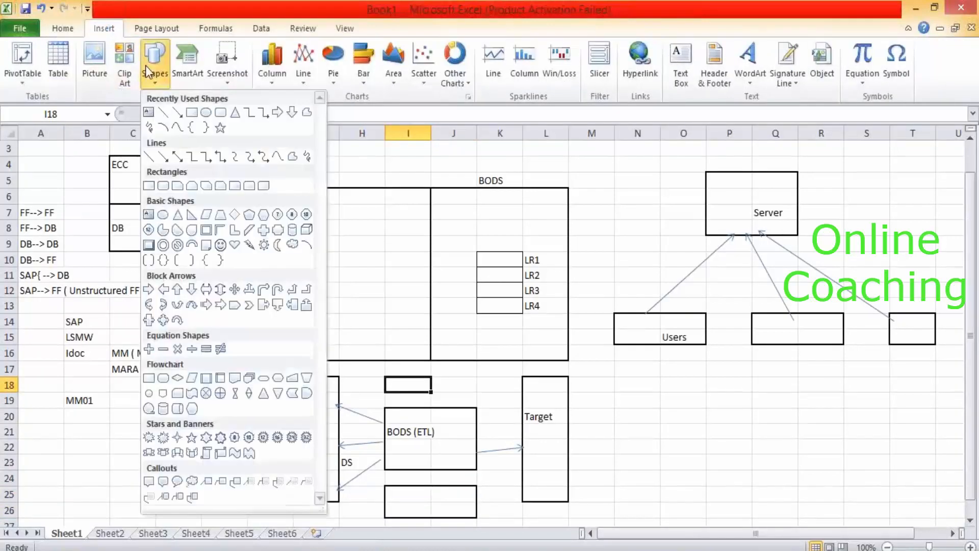
pyautogui.click(177, 112)
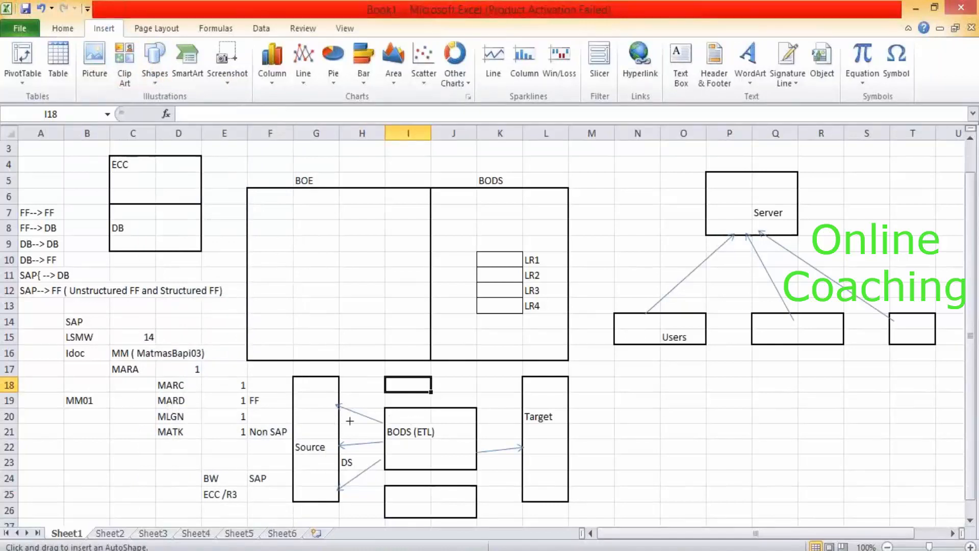
pyautogui.moveTo(337, 422)
pyautogui.mouseDown()
pyautogui.moveTo(421, 421)
pyautogui.moveTo(411, 420)
pyautogui.mouseUp()
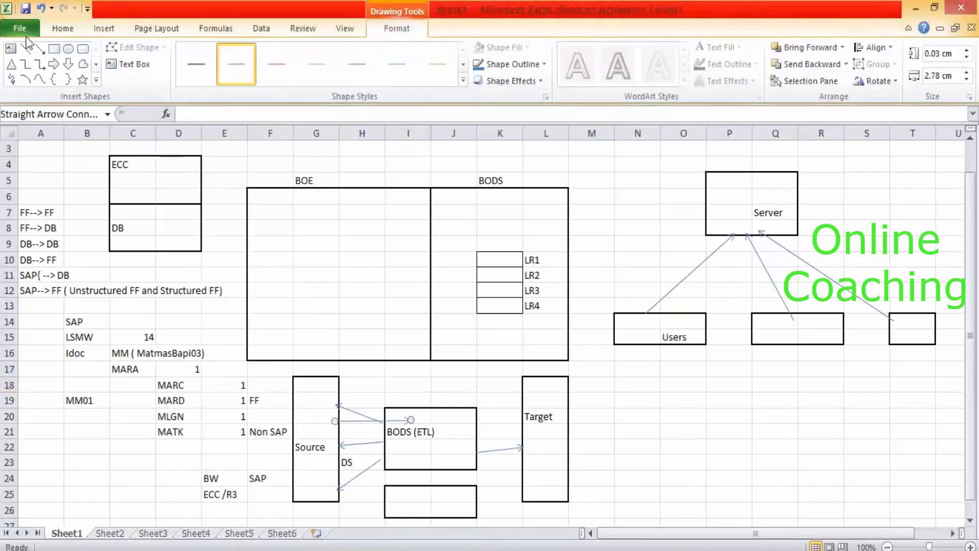
pyautogui.click(39, 49)
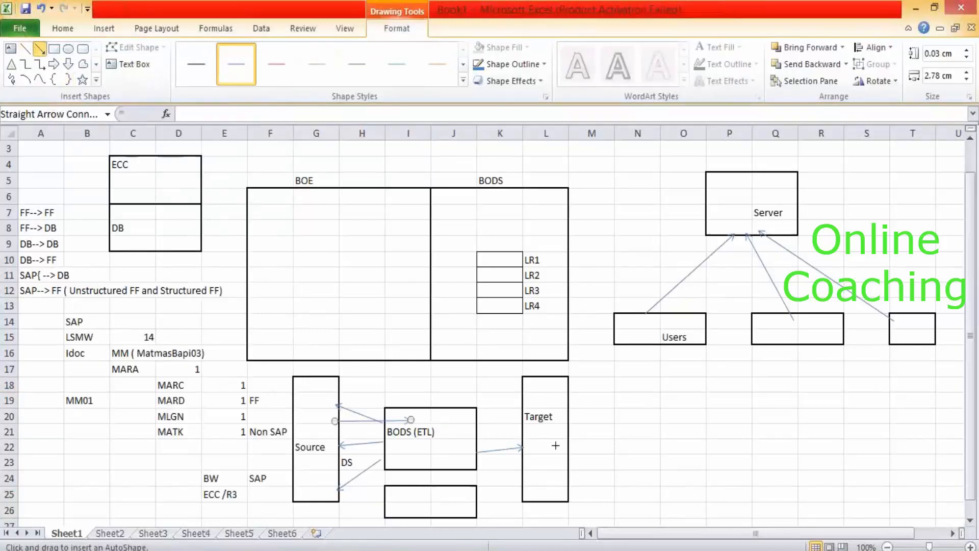